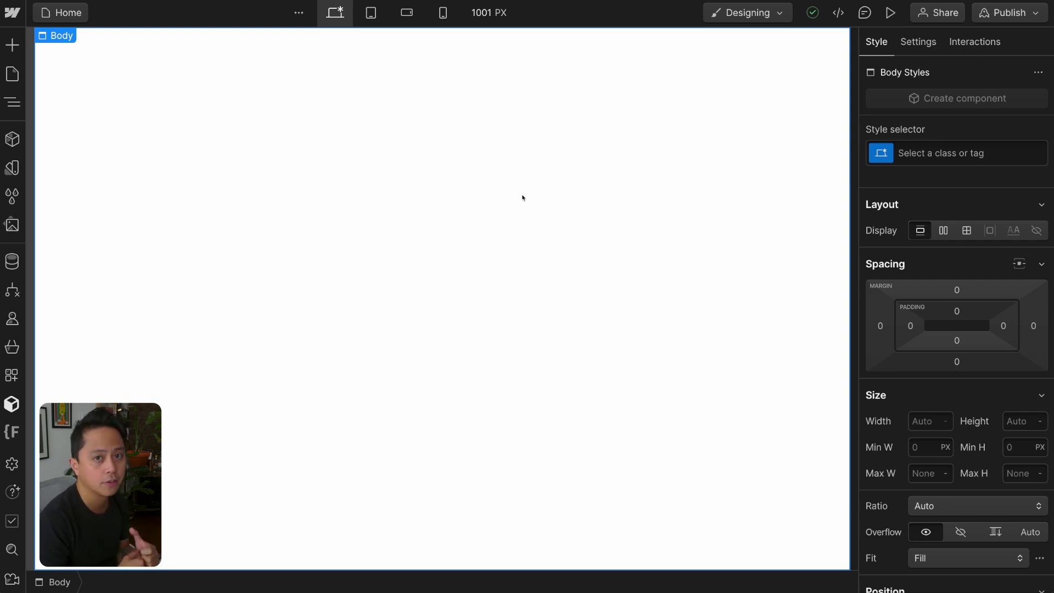
Add a Div Block to the page body and give it the class container.
{"action": "key", "text": "ctrl+e"}
{"action": "type", "text": "div"}
{"action": "key", "text": "Return"}
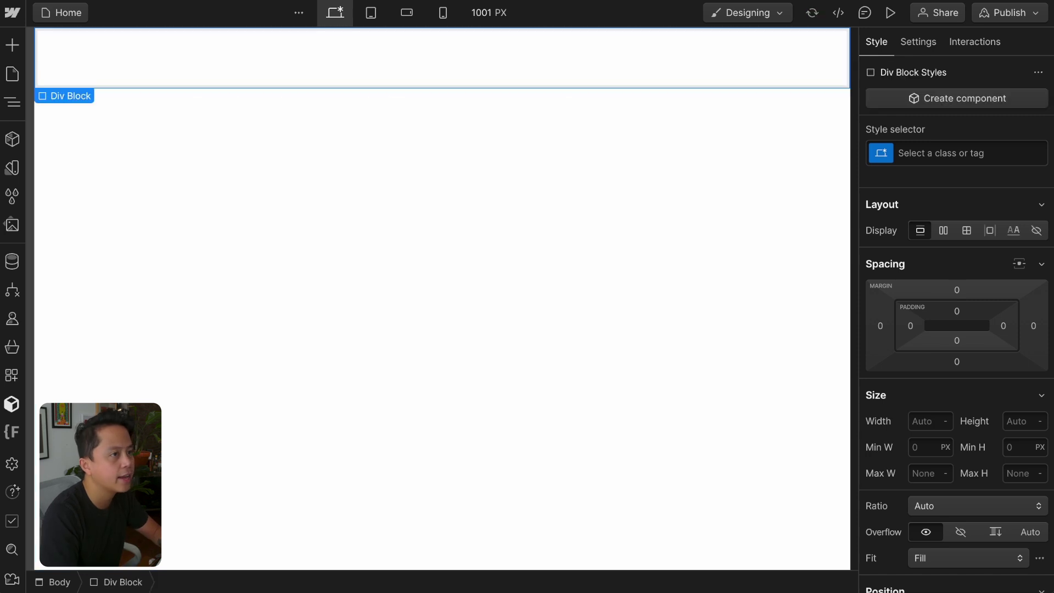
{"action": "key", "text": "ctrl+Return"}
{"action": "type", "text": "container"}
{"action": "key", "text": "Return"}
Make the container a vertical flex layout with its children centered on both axes.
{"action": "left_click", "coordinate": [943, 230]}
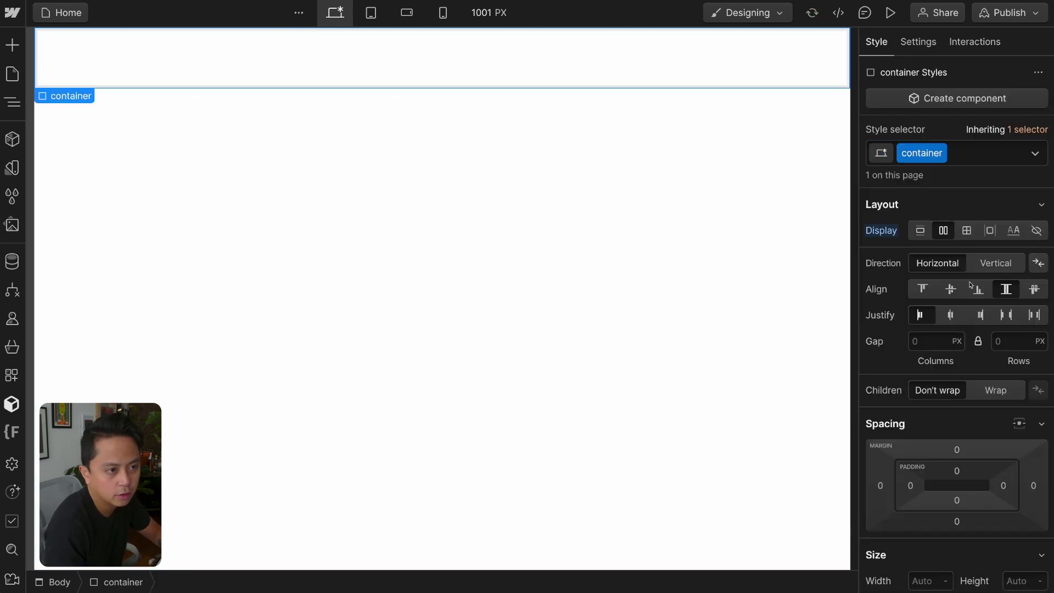
{"action": "scroll", "coordinate": [986, 218], "scroll_direction": "down", "scroll_amount": 1}
{"action": "left_click", "coordinate": [985, 219]}
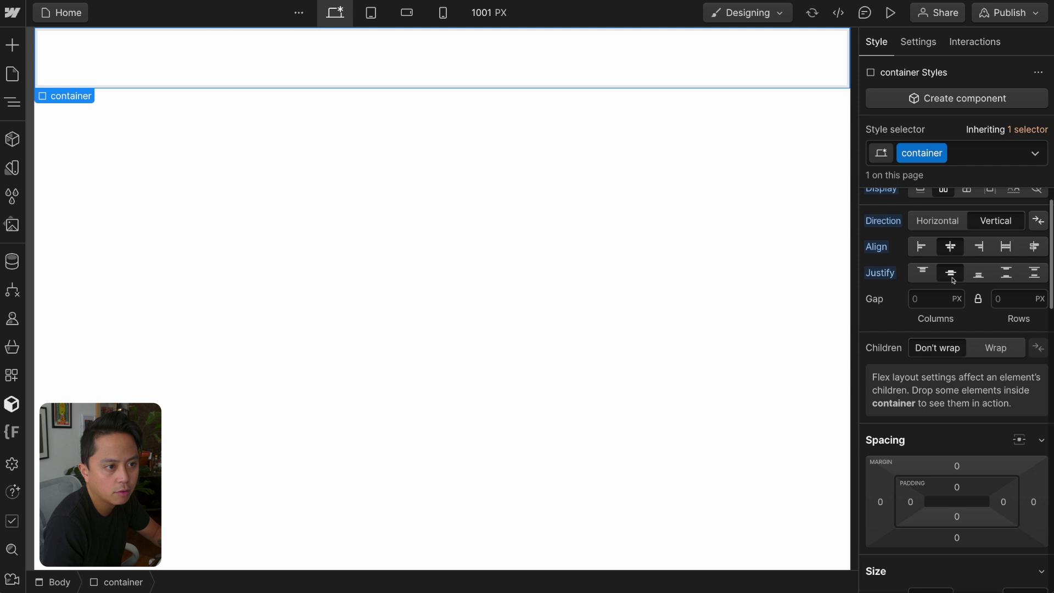
Size the container to 100 VH height and 40 REM maximum width, centered with automatic side margins.
{"action": "scroll", "coordinate": [952, 281], "scroll_direction": "down", "scroll_amount": 3}
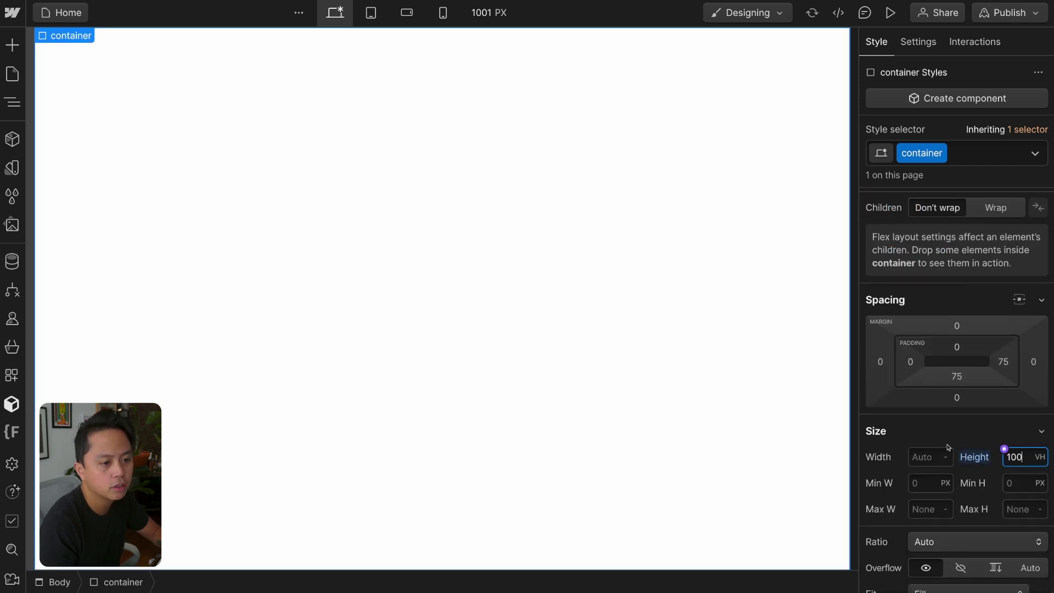
{"action": "left_click", "coordinate": [925, 509]}
{"action": "type", "text": "40rem"}
{"action": "key", "text": "Return"}
{"action": "left_click", "coordinate": [1019, 299]}
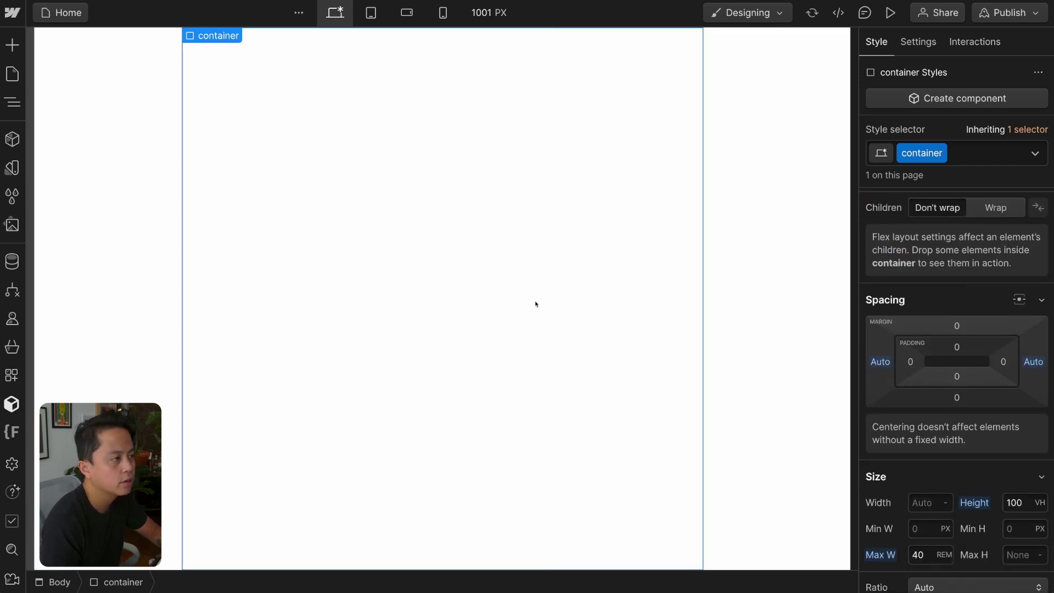
Add a Rich Text element inside the container.
{"action": "left_click", "coordinate": [12, 44]}
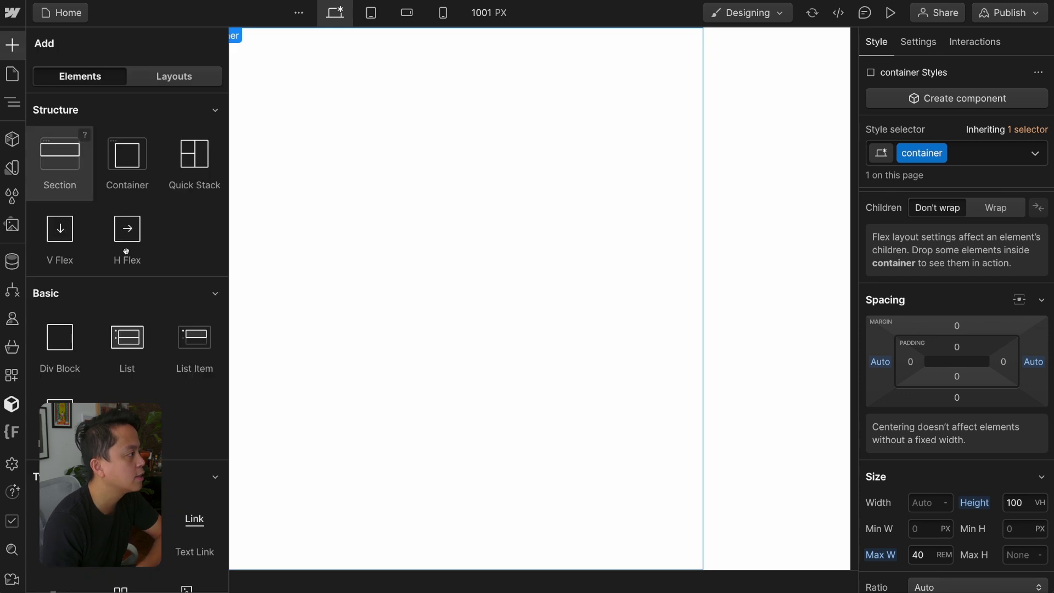
{"action": "scroll", "coordinate": [201, 430], "scroll_direction": "down", "scroll_amount": 3}
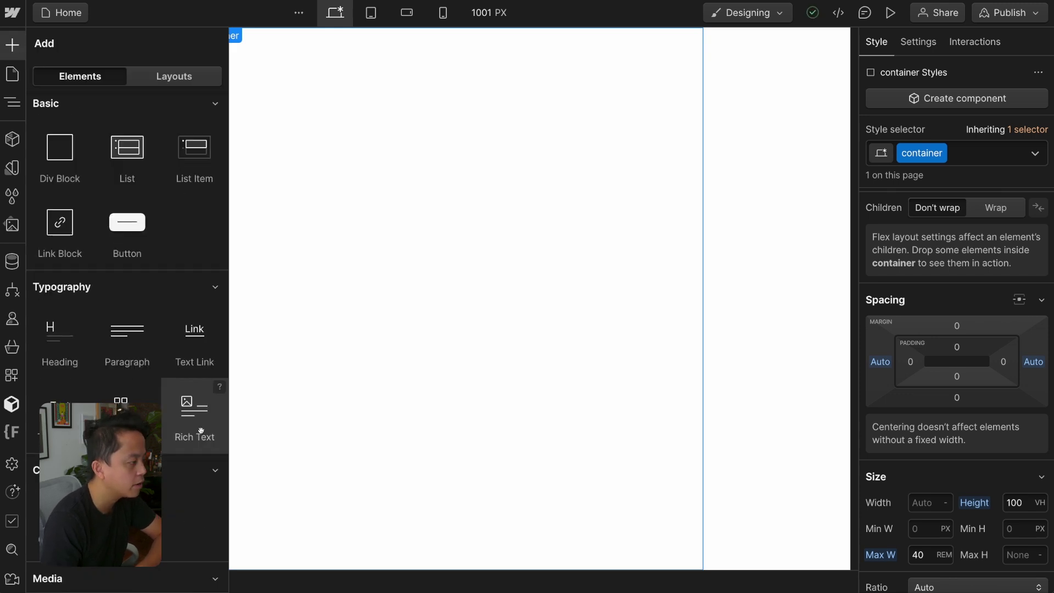
{"action": "left_click_drag", "start_coordinate": [201, 429], "coordinate": [522, 310]}
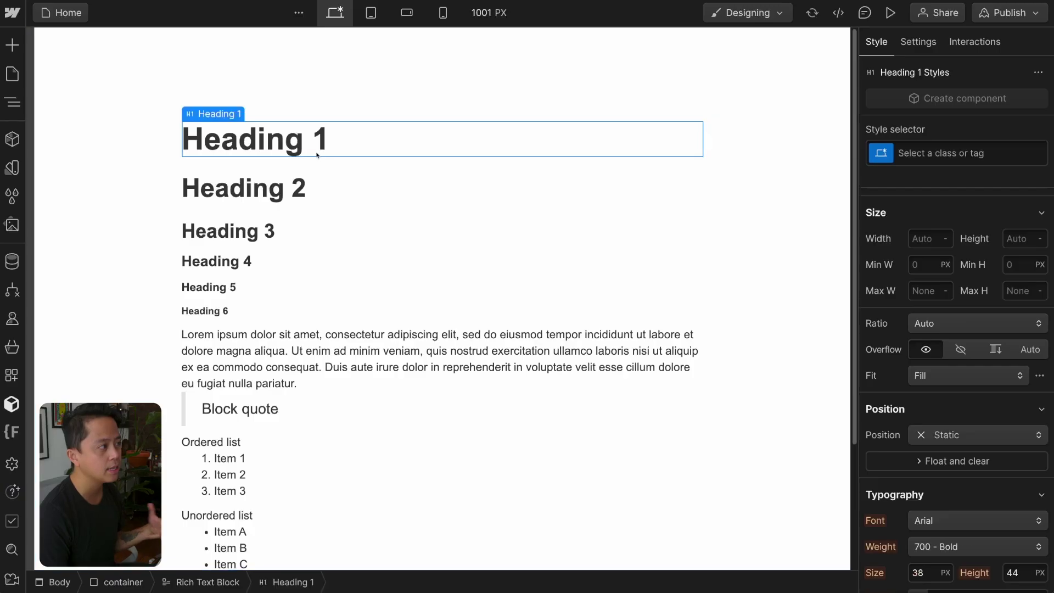
Select Heading 1 in the rich text block, target the All H1 Headings tag, and examine its spacing and typography styles.
{"action": "scroll", "coordinate": [295, 142], "scroll_direction": "down", "scroll_amount": 3}
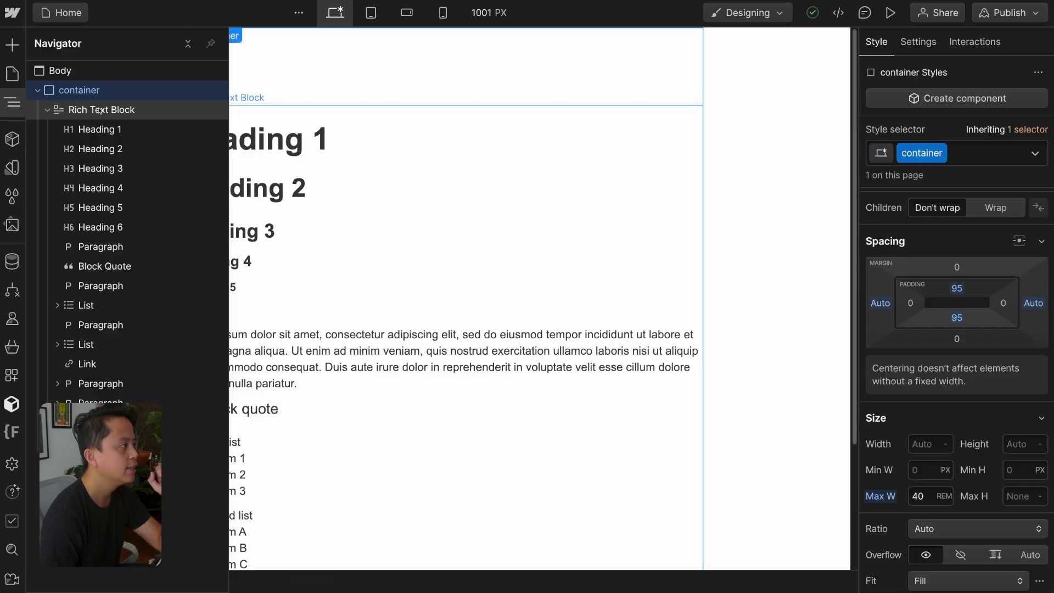
{"action": "left_click", "coordinate": [350, 148]}
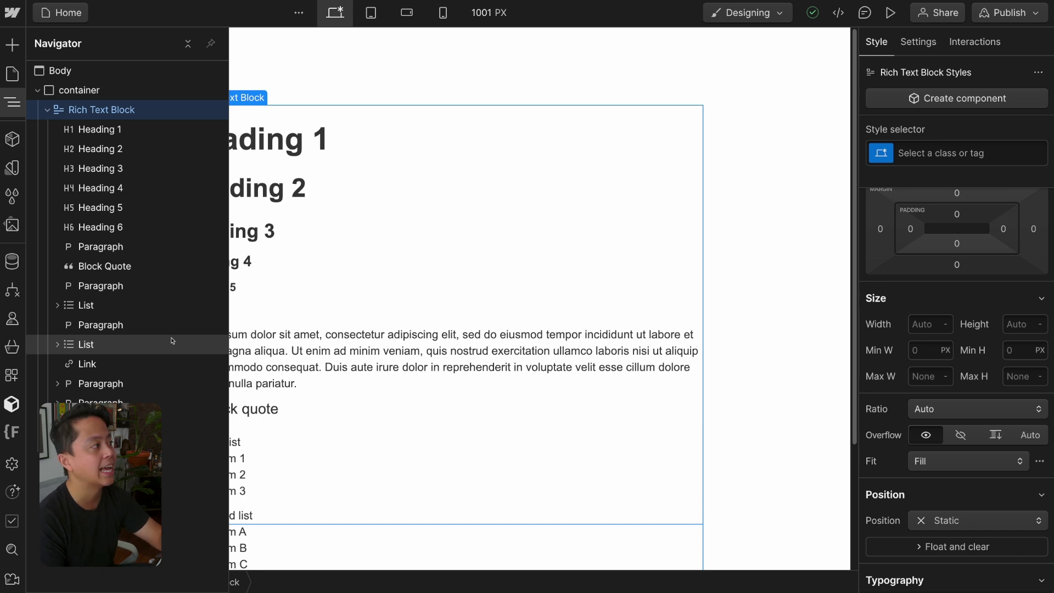
{"action": "left_click", "coordinate": [98, 129]}
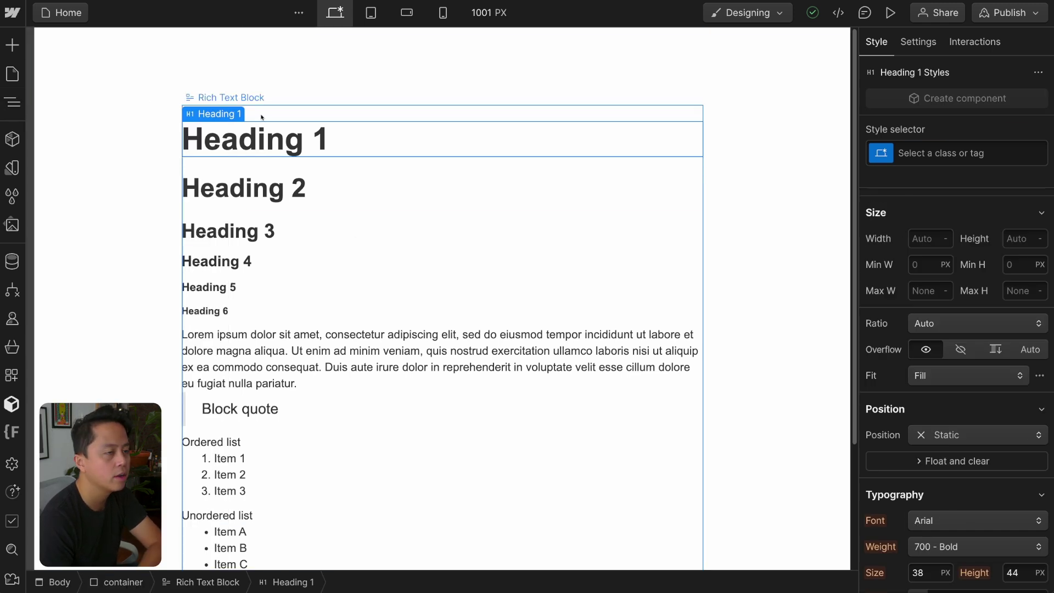
{"action": "left_click", "coordinate": [953, 155]}
{"action": "left_click", "coordinate": [894, 129]}
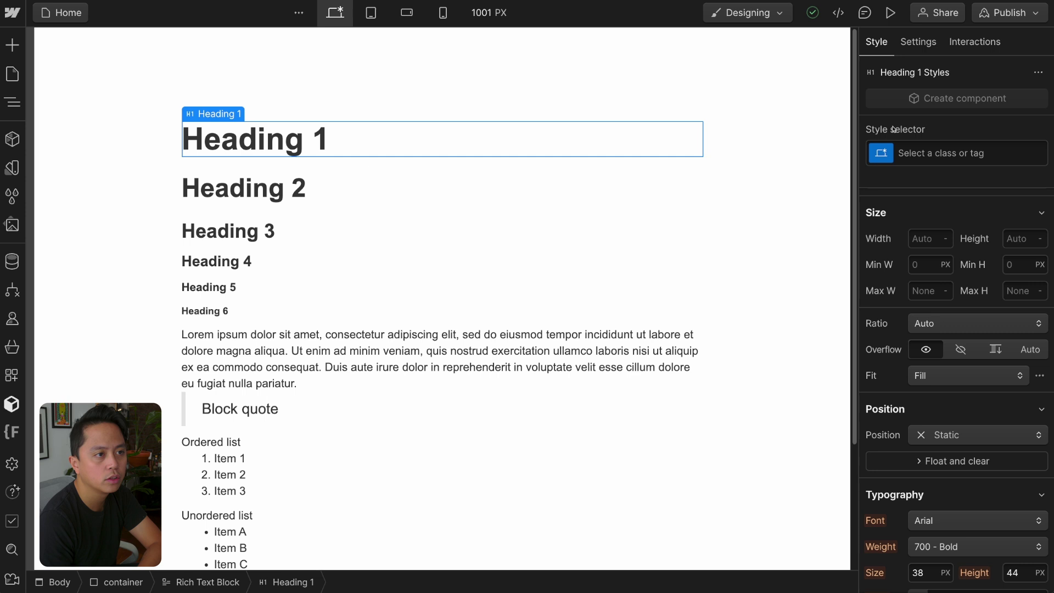
{"action": "left_click", "coordinate": [974, 156]}
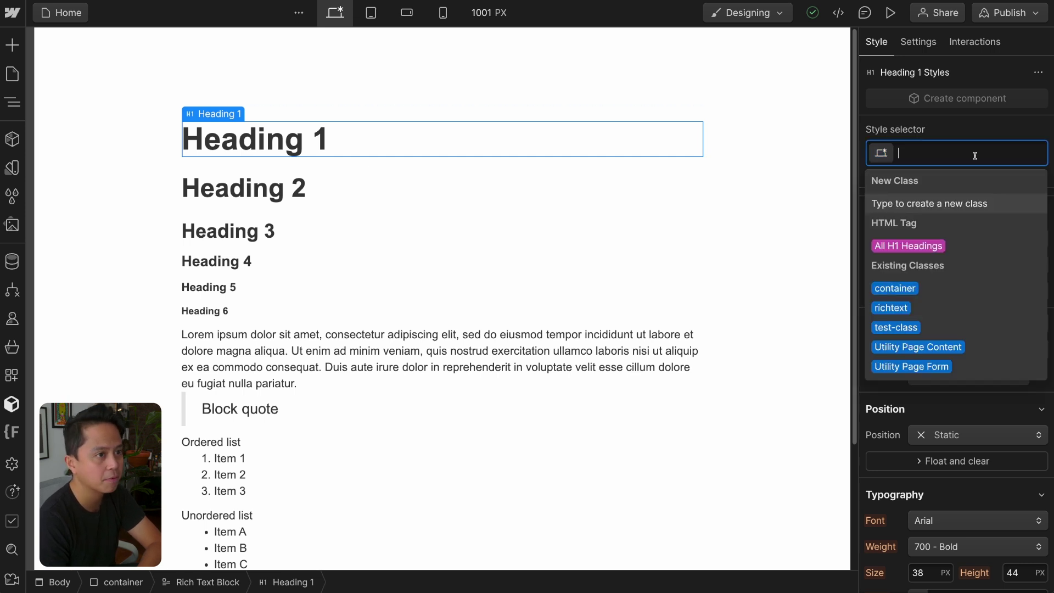
{"action": "left_click", "coordinate": [894, 247]}
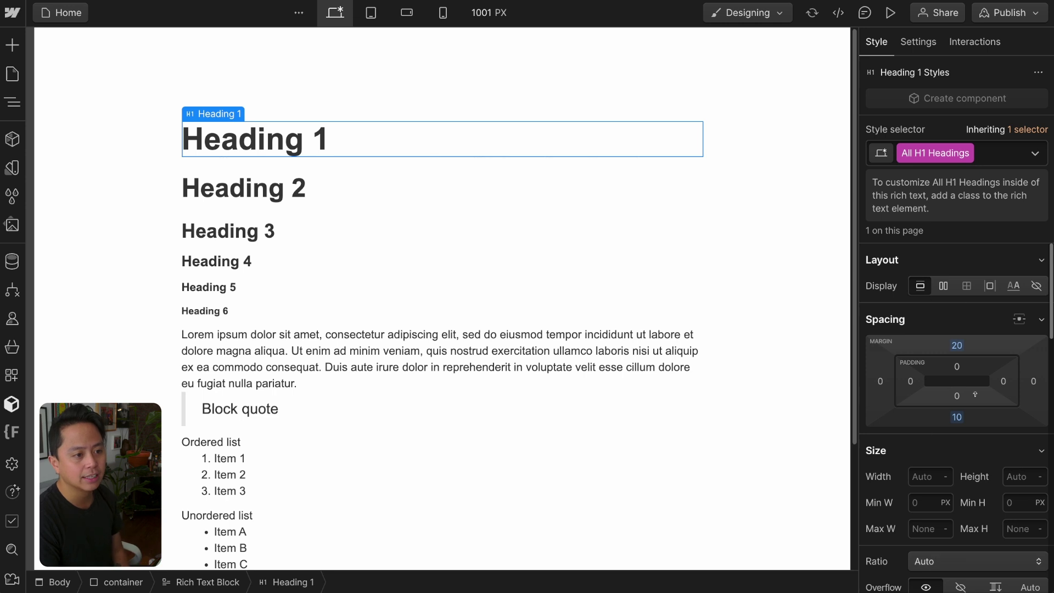
{"action": "scroll", "coordinate": [975, 394], "scroll_direction": "down", "scroll_amount": 5}
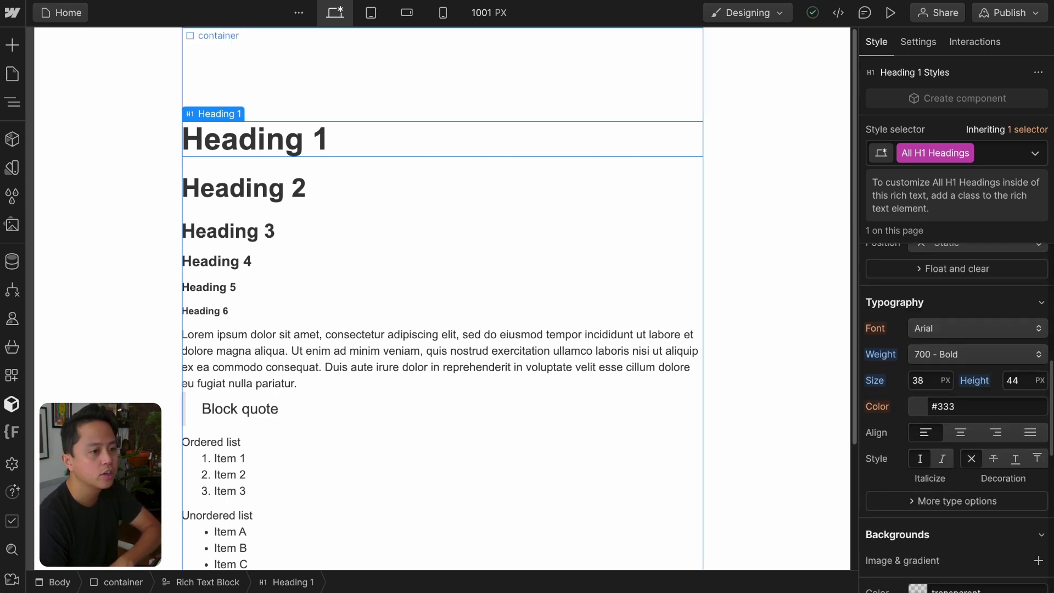
{"action": "scroll", "coordinate": [971, 344], "scroll_direction": "up", "scroll_amount": 5}
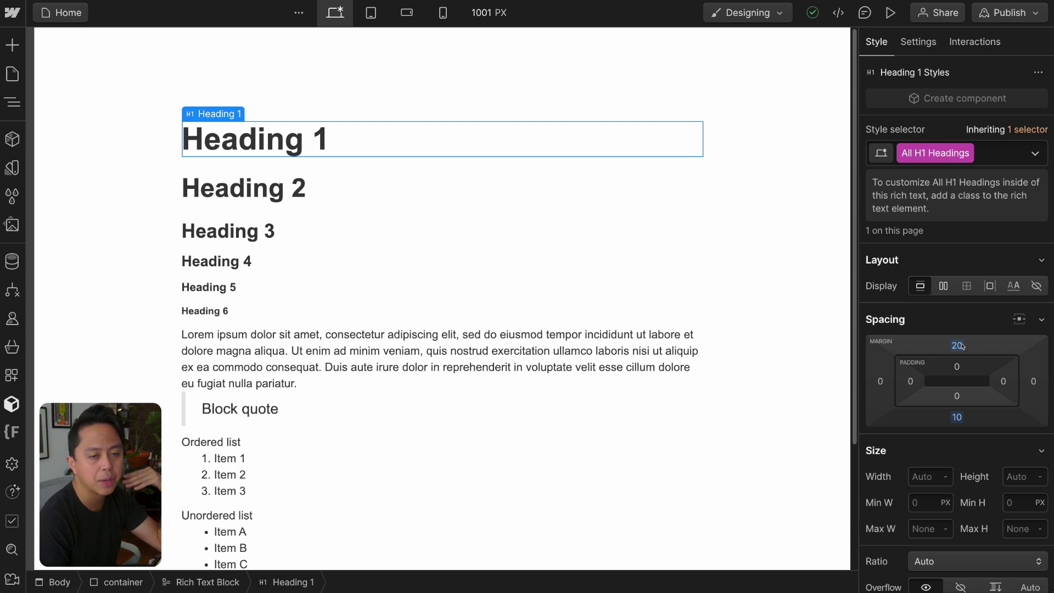
{"action": "scroll", "coordinate": [961, 346], "scroll_direction": "down", "scroll_amount": 5}
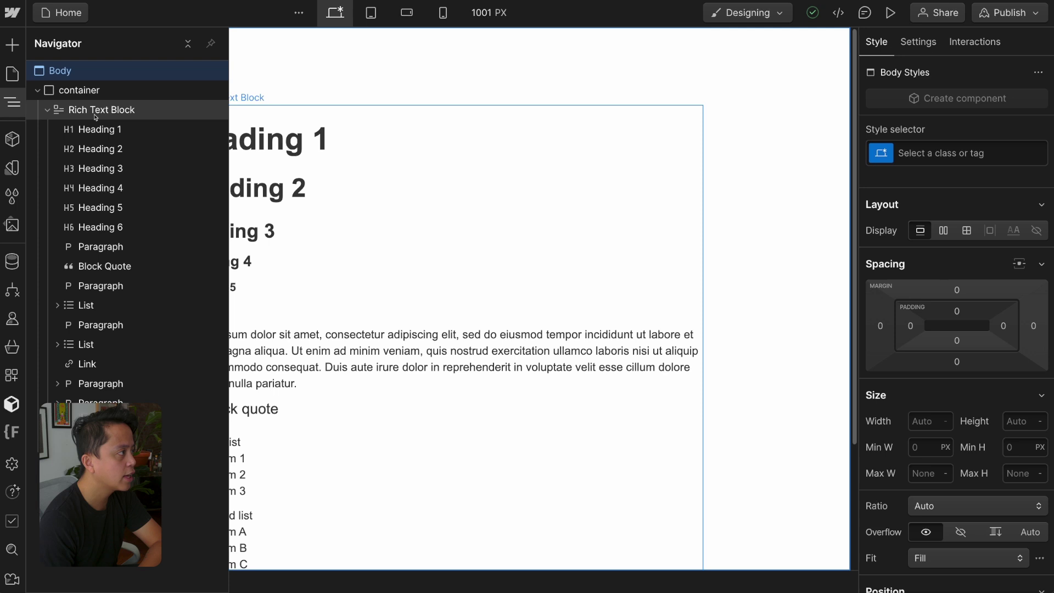
Try deleting Heading 2 from the rich text block, and undo the deletion.
{"action": "left_click", "coordinate": [94, 114]}
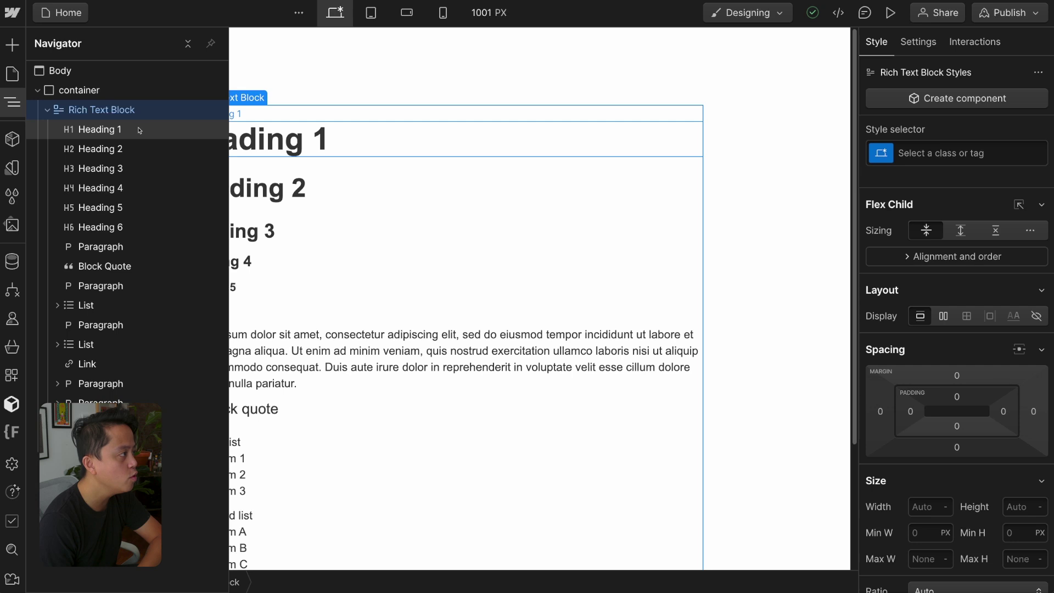
{"action": "mouse_move", "coordinate": [141, 134]}
{"action": "left_mouse_down"}
{"action": "mouse_move", "coordinate": [141, 169]}
{"action": "mouse_move", "coordinate": [127, 129]}
{"action": "left_mouse_up"}
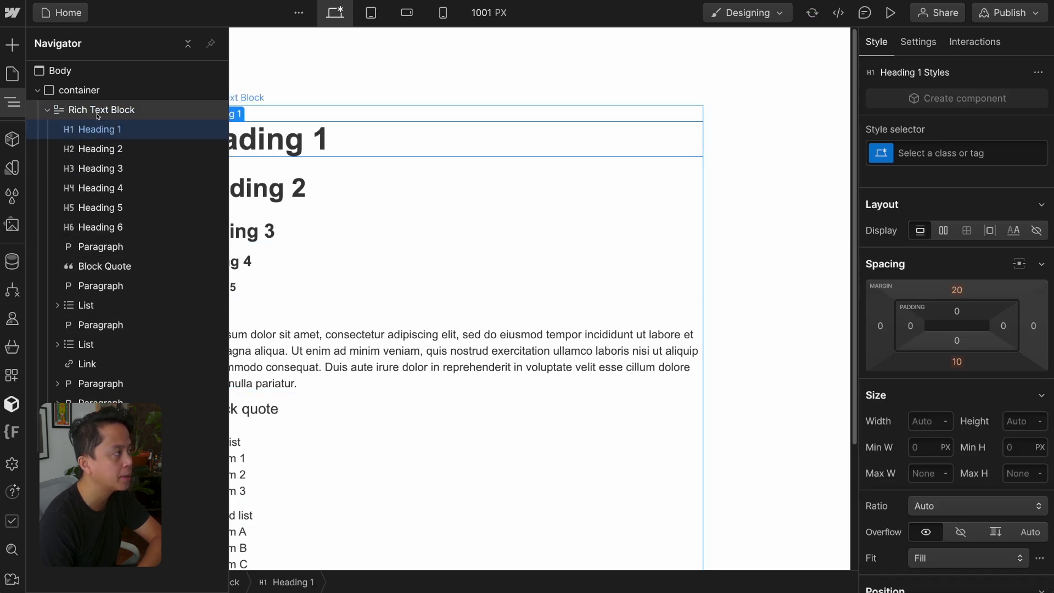
{"action": "left_click", "coordinate": [109, 148]}
{"action": "key", "text": "Delete"}
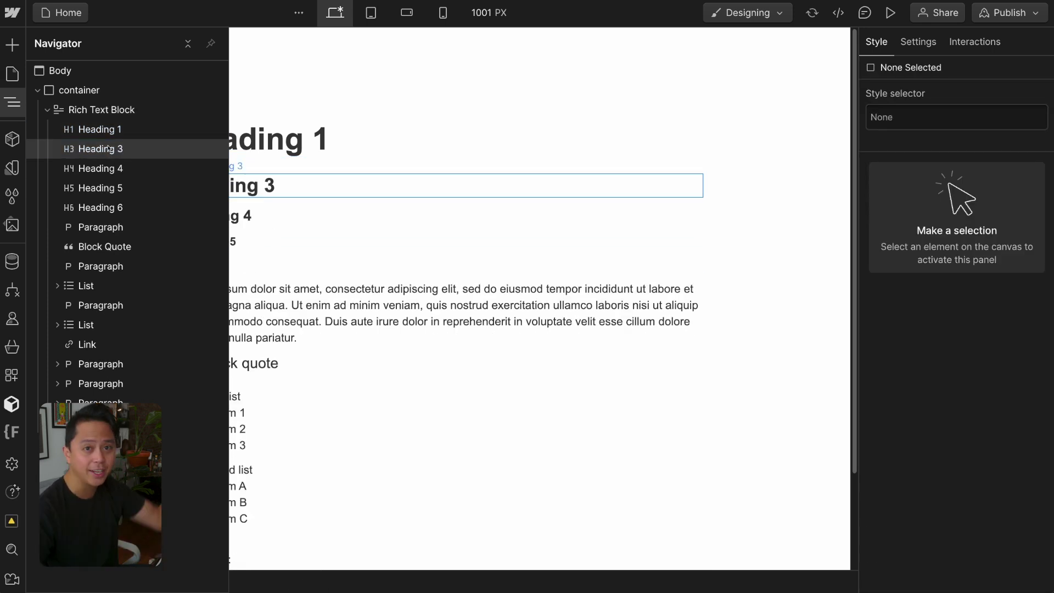
{"action": "key", "text": "ctrl+z"}
Look through the headings, paragraphs, quote, lists and inline text styles contained in the rich text block.
{"action": "left_click", "coordinate": [354, 176]}
{"action": "left_click", "coordinate": [353, 184]}
{"action": "left_click_drag", "start_coordinate": [354, 184], "coordinate": [244, 181]}
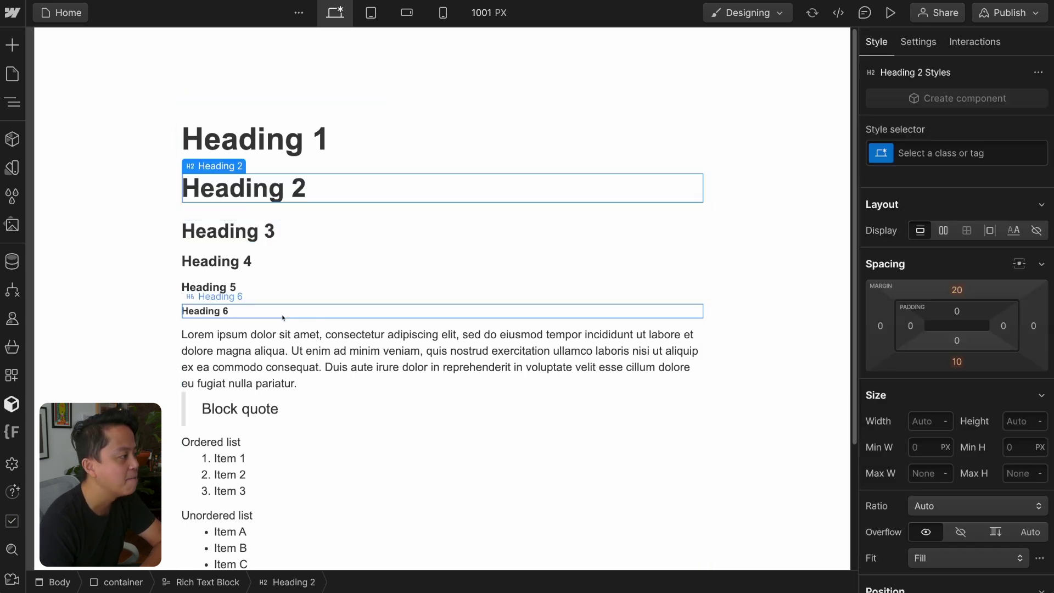
{"action": "scroll", "coordinate": [282, 315], "scroll_direction": "down", "scroll_amount": 2}
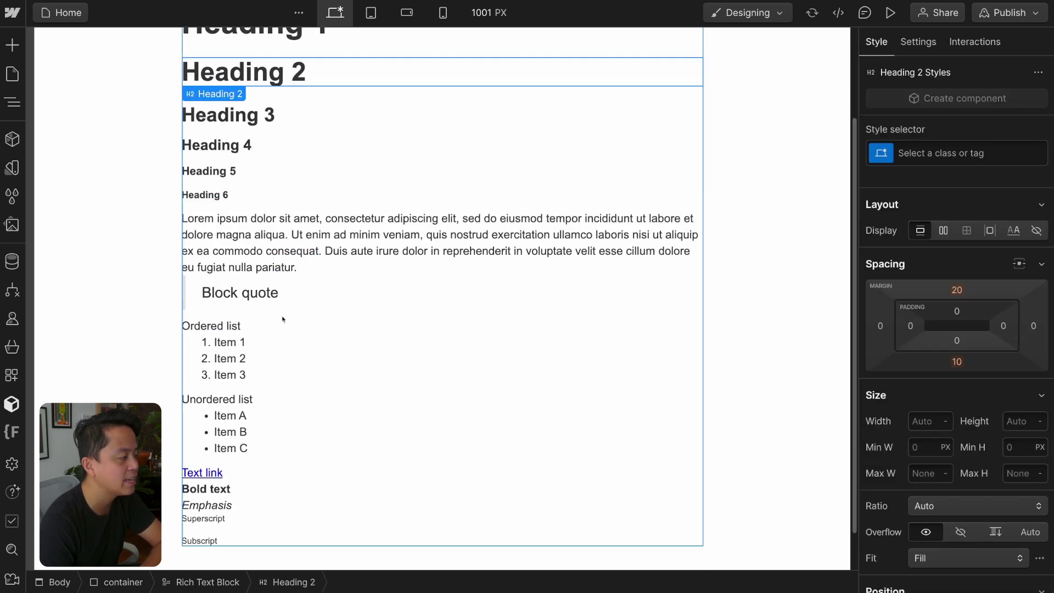
{"action": "scroll", "coordinate": [354, 276], "scroll_direction": "up", "scroll_amount": 2}
Select the Rich Text Block in the element tree and give it the class rich-text.
{"action": "left_click", "coordinate": [352, 275]}
{"action": "key", "text": "z"}
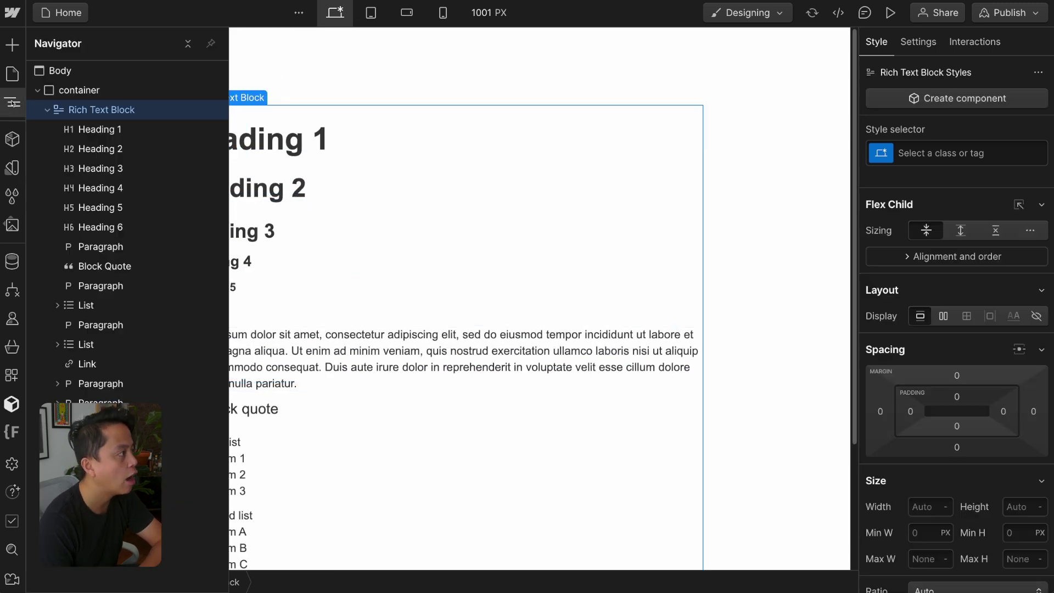
{"action": "left_click", "coordinate": [147, 135]}
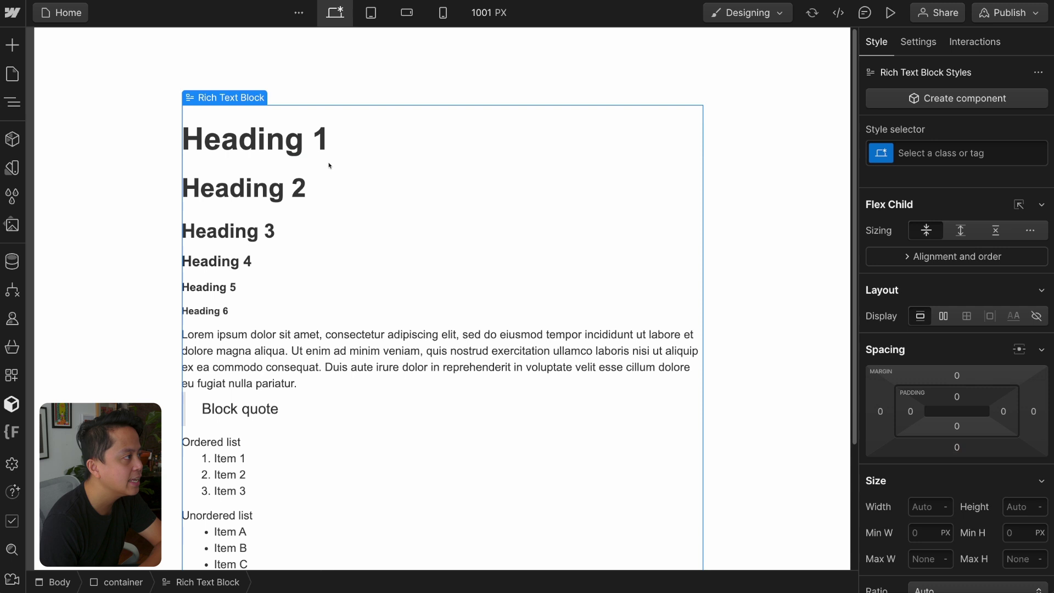
Create the class text-size-large on Heading 2 and set its font size to 4 REM.
{"action": "left_click", "coordinate": [222, 187]}
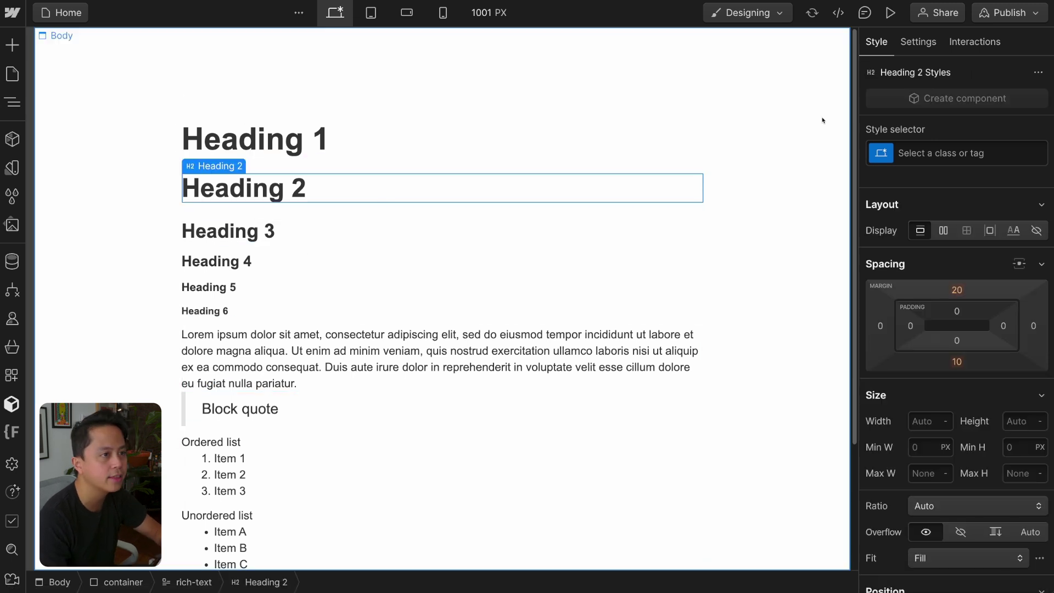
{"action": "left_click", "coordinate": [952, 144]}
{"action": "type", "text": "text"}
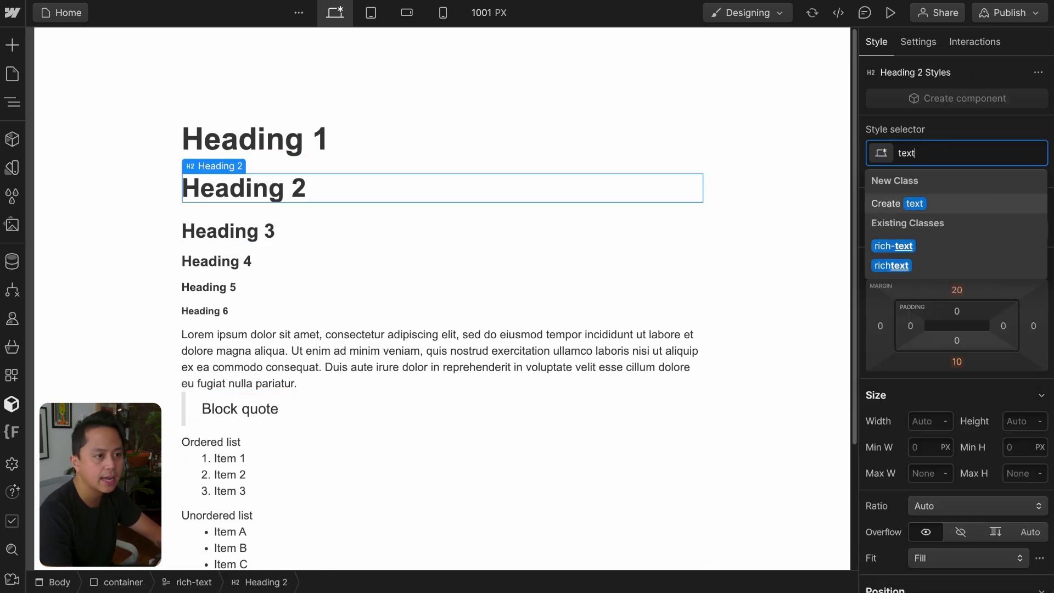
{"action": "type", "text": "-size-large"}
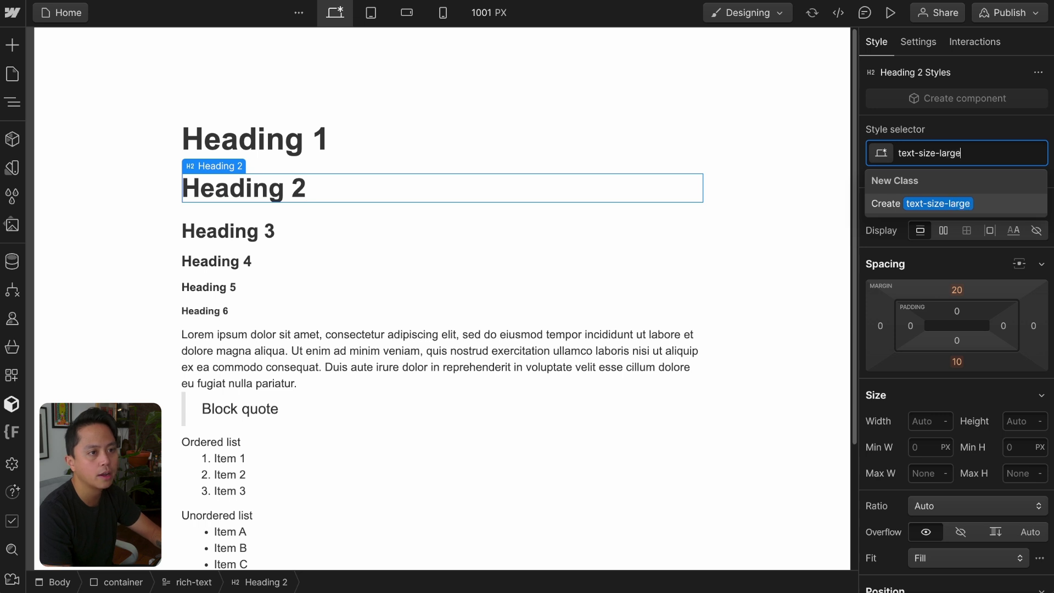
{"action": "key", "text": "Return"}
{"action": "left_click", "coordinate": [909, 468]}
{"action": "type", "text": "4rem"}
{"action": "key", "text": "Return"}
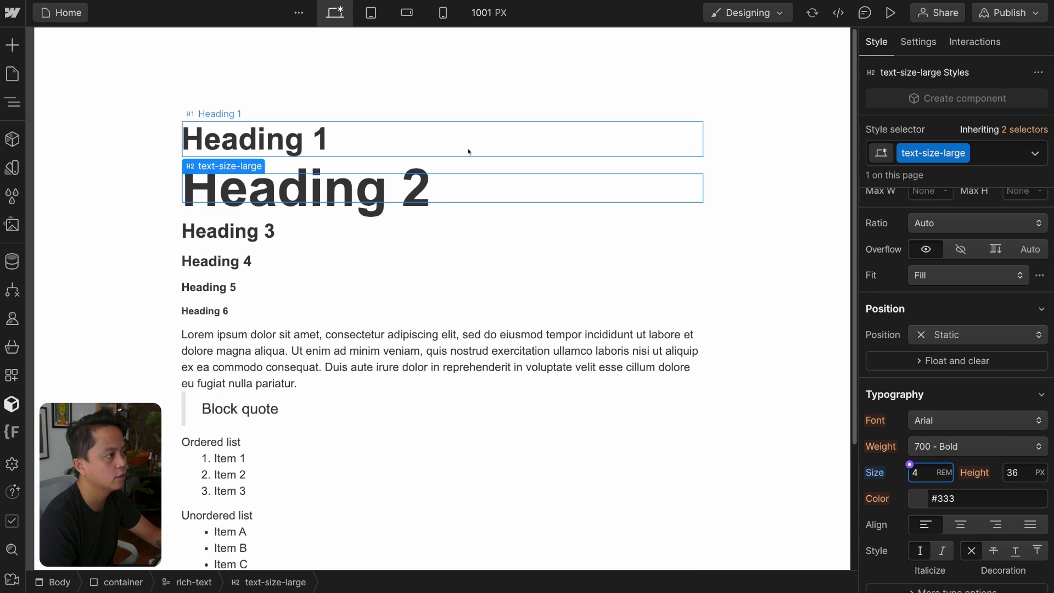
Examine the element settings of the rich text block and of Heading 1, along with the element tree.
{"action": "left_click", "coordinate": [546, 410]}
{"action": "left_click", "coordinate": [330, 165]}
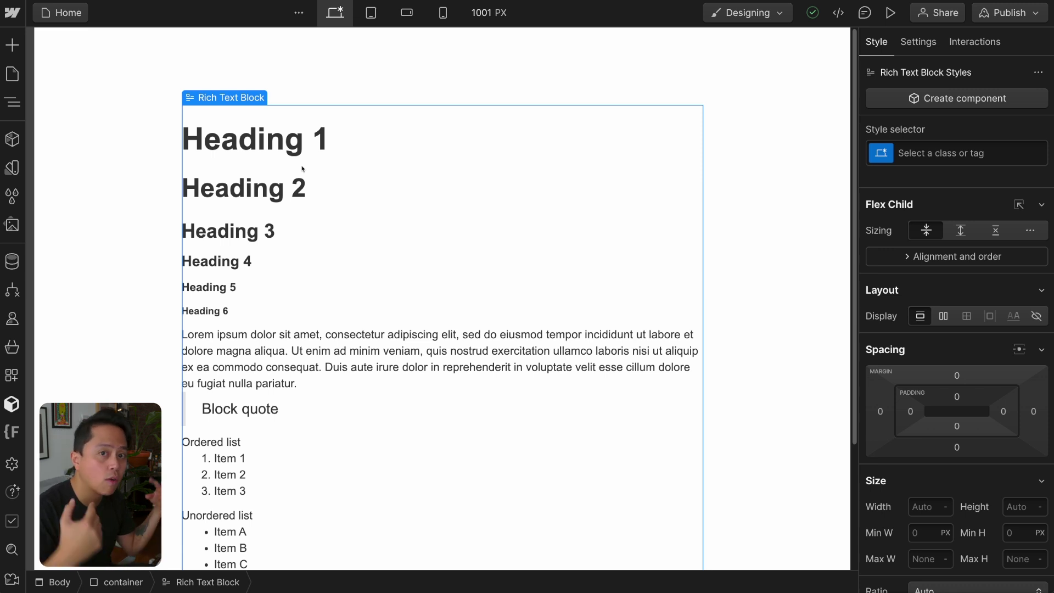
{"action": "key", "text": "d"}
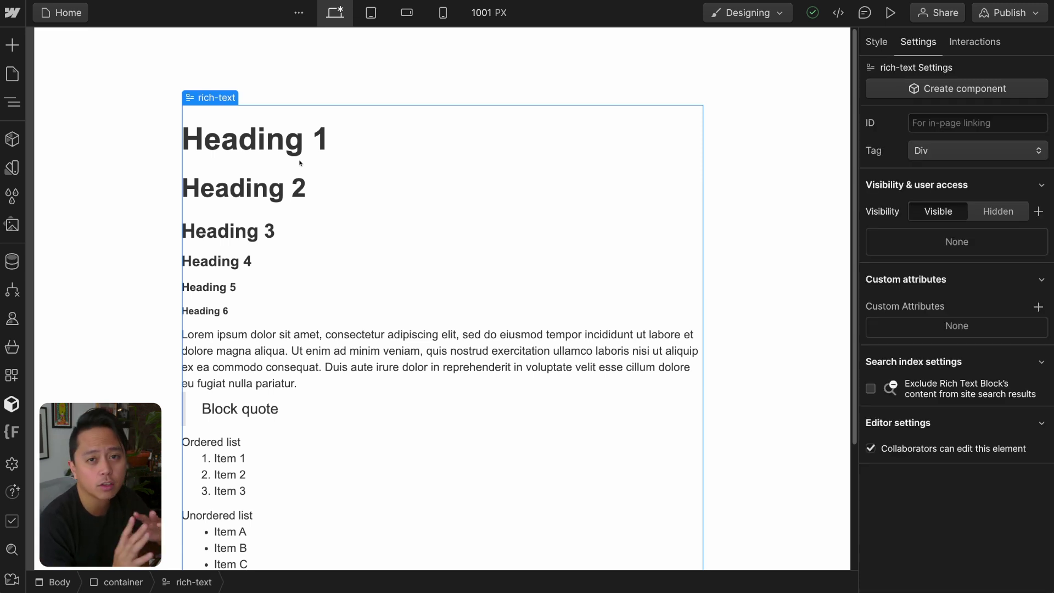
{"action": "left_click", "coordinate": [299, 154]}
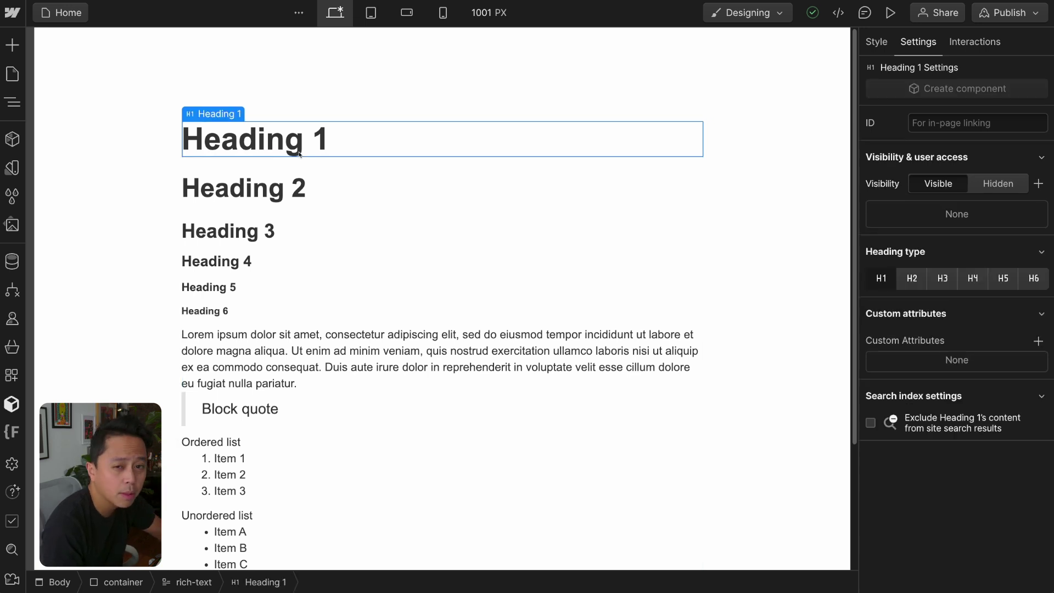
{"action": "key", "text": "z"}
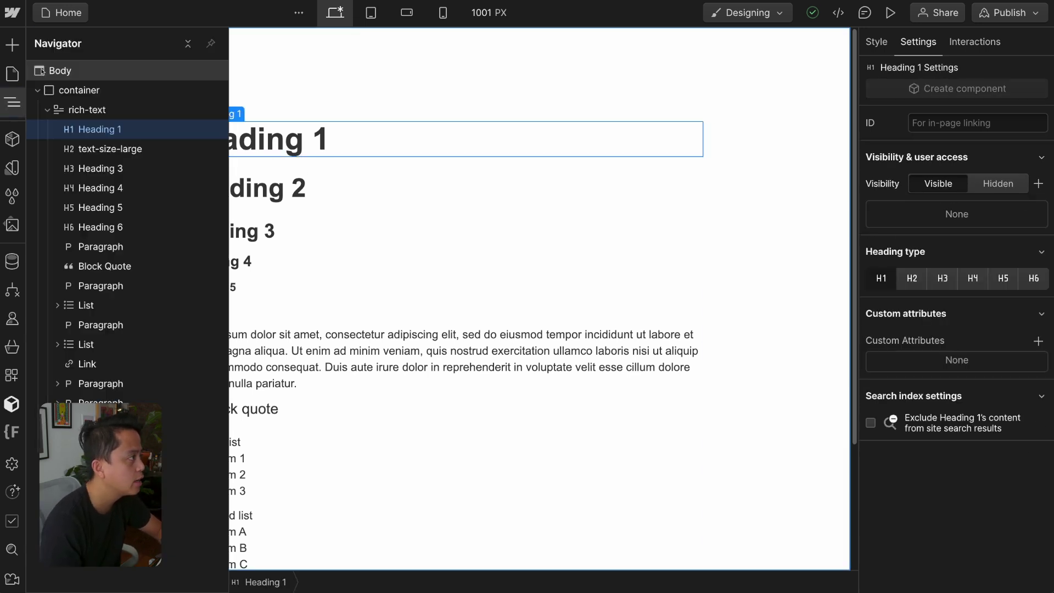
Clear the Heading 2 text and add about a dozen empty paragraphs beneath it, selecting the fourth one in the element tree.
{"action": "double_click", "coordinate": [457, 191]}
{"action": "triple_click", "coordinate": [457, 191]}
{"action": "key", "text": "BackSpace"}
{"action": "key", "text": "Return"}
{"action": "key", "text": "Return"}
{"action": "key", "text": "Return"}
{"action": "key", "text": "Return"}
{"action": "key", "text": "Return"}
{"action": "key", "text": "Return"}
{"action": "key", "text": "Return"}
{"action": "key", "text": "Return"}
{"action": "key", "text": "Return"}
{"action": "key", "text": "Return"}
{"action": "key", "text": "Return"}
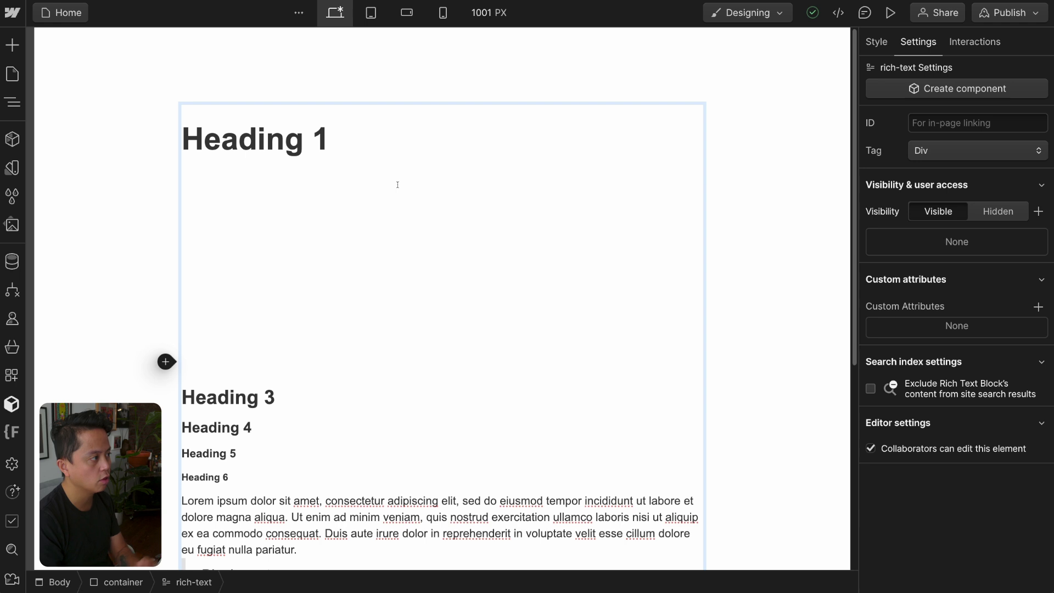
{"action": "left_click", "coordinate": [12, 102]}
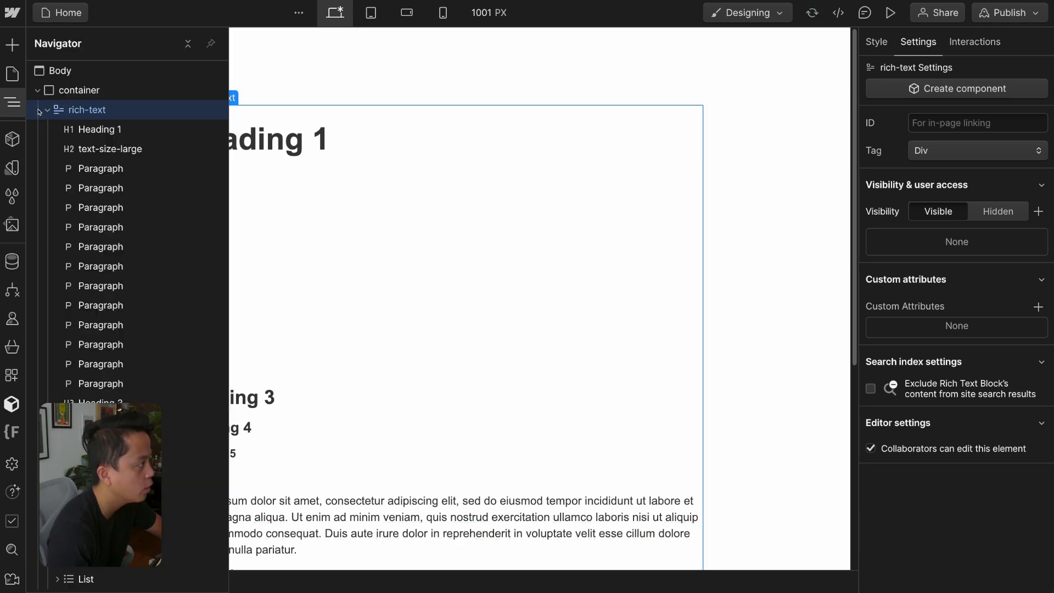
{"action": "left_click", "coordinate": [212, 227]}
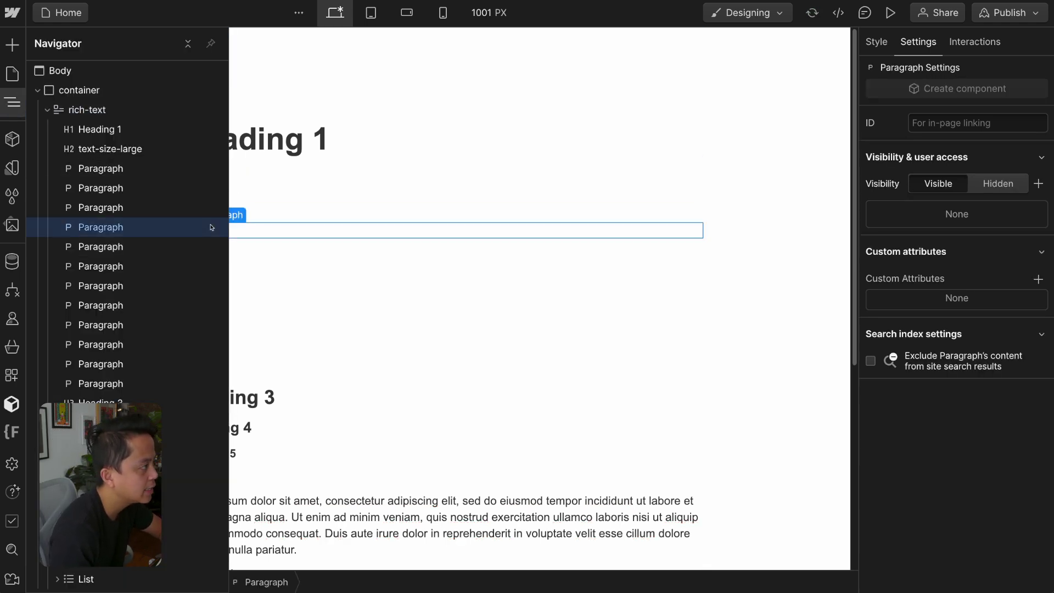
Select the fifth empty paragraph below Heading 2 and show it in the element tree.
{"action": "left_click", "coordinate": [414, 208]}
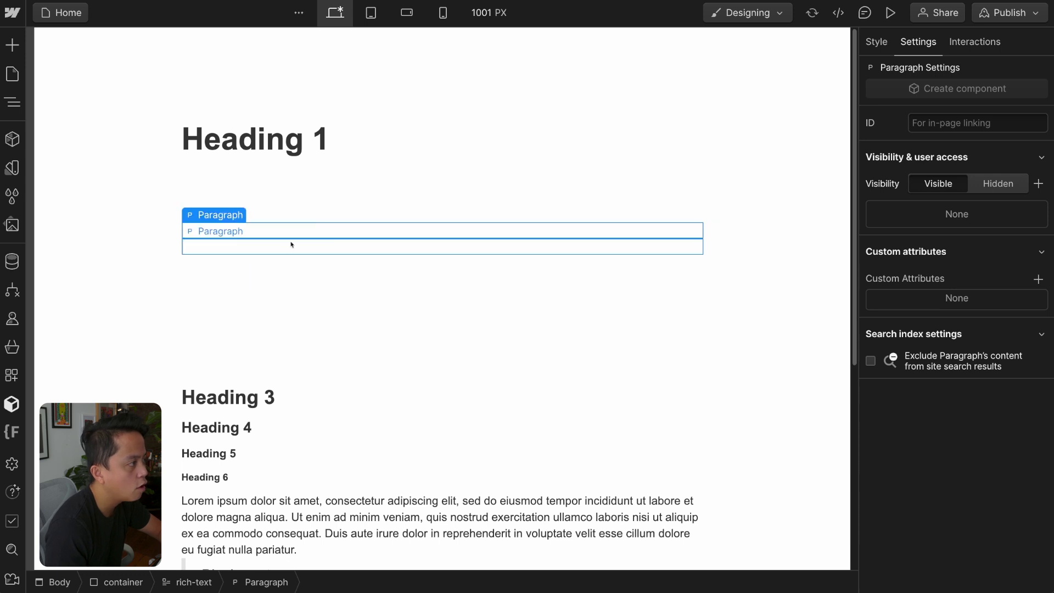
{"action": "left_click", "coordinate": [332, 167]}
{"action": "left_click", "coordinate": [301, 187]}
{"action": "left_click", "coordinate": [289, 233]}
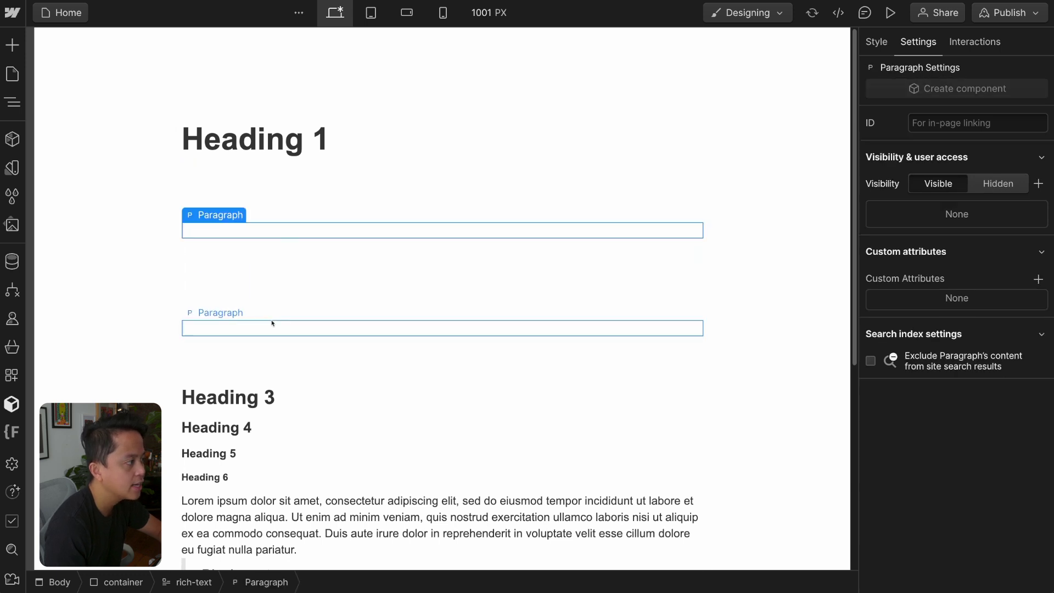
{"action": "left_click", "coordinate": [278, 249]}
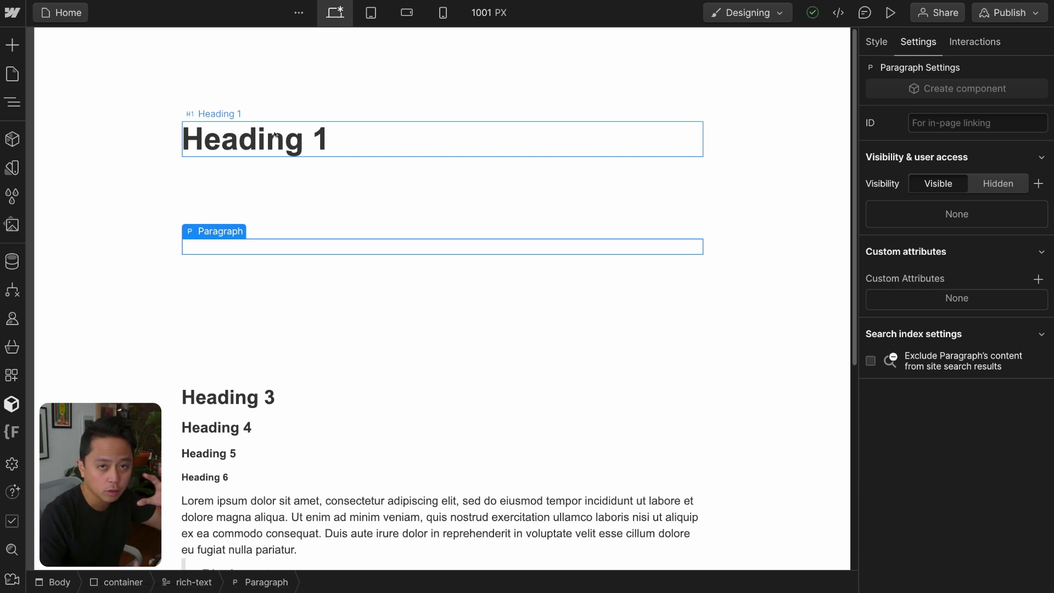
{"action": "key", "text": "z"}
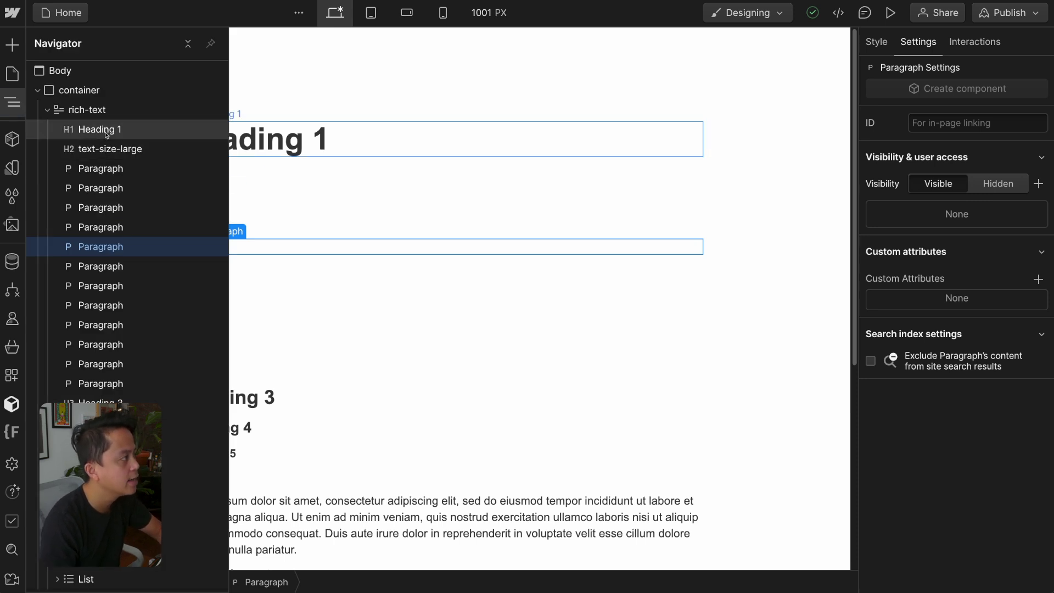
Switch to the tablet view and add an empty paragraph directly below the Heading 1 line in the rich text block.
{"action": "key", "text": "shift+2"}
{"action": "left_click", "coordinate": [275, 105]}
{"action": "left_click", "coordinate": [268, 110]}
{"action": "left_click", "coordinate": [263, 112]}
{"action": "double_click", "coordinate": [257, 129]}
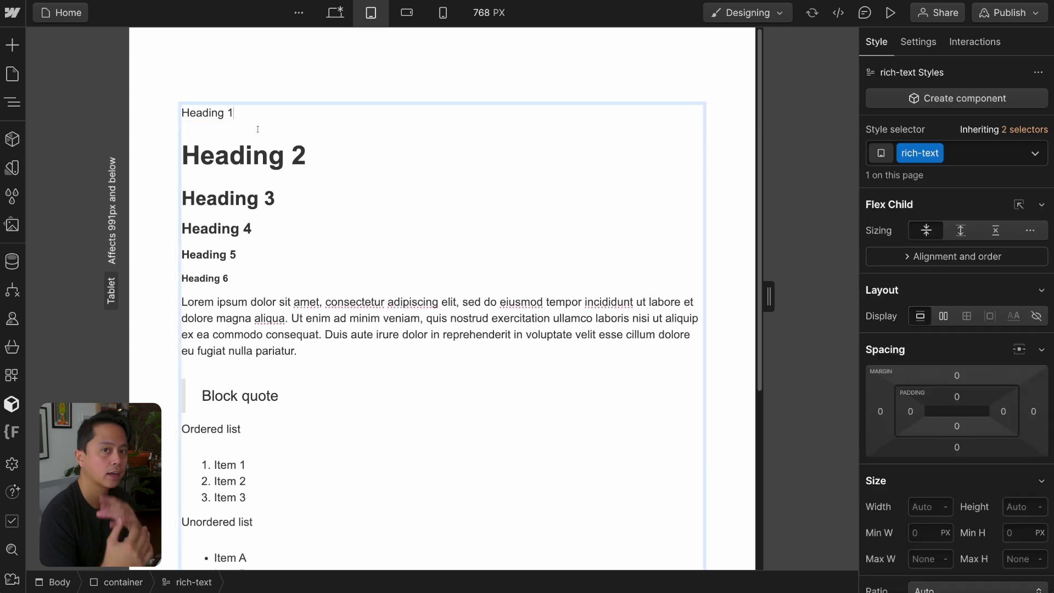
{"action": "key", "text": "Return"}
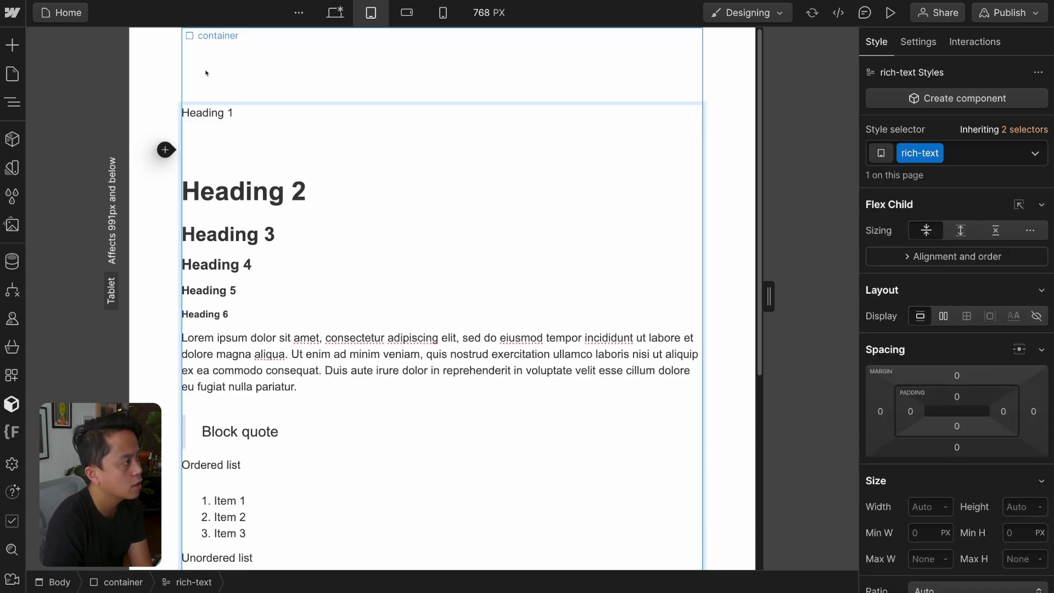
{"action": "key", "text": "Escape"}
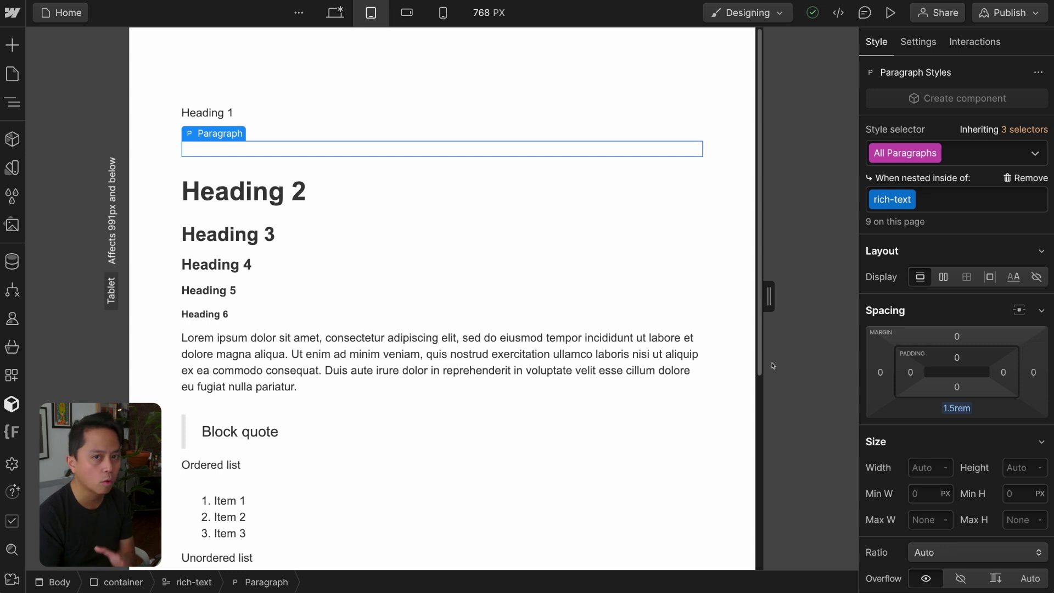
Try a 4rem top margin on all paragraphs nested inside rich-text.
{"action": "scroll", "coordinate": [974, 481], "scroll_direction": "down", "scroll_amount": 2}
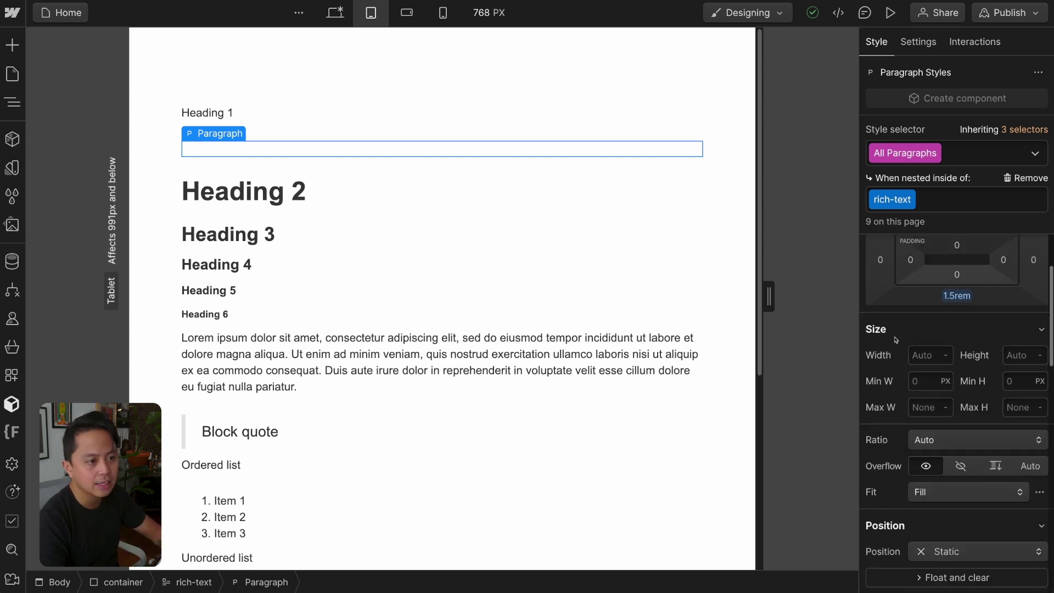
{"action": "mouse_move", "coordinate": [1007, 351]}
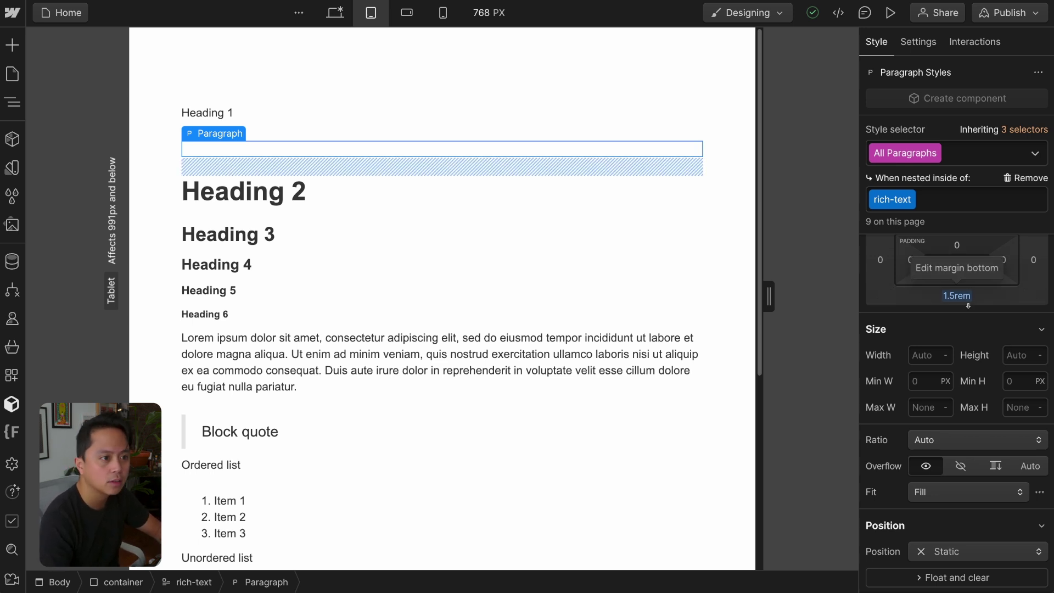
{"action": "scroll", "coordinate": [967, 247], "scroll_direction": "up", "scroll_amount": 2}
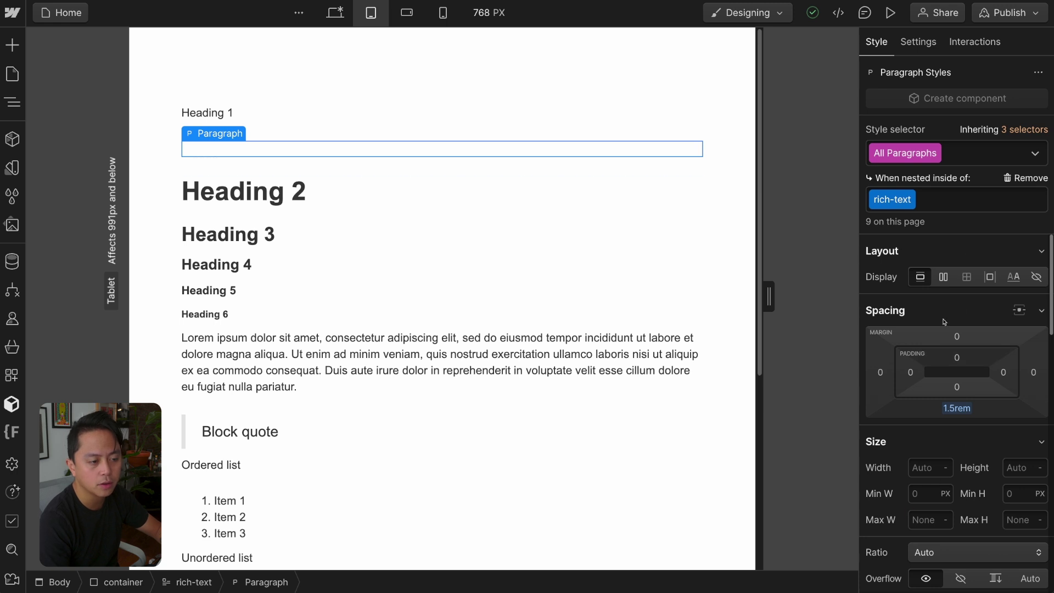
{"action": "scroll", "coordinate": [951, 405], "scroll_direction": "down", "scroll_amount": 2}
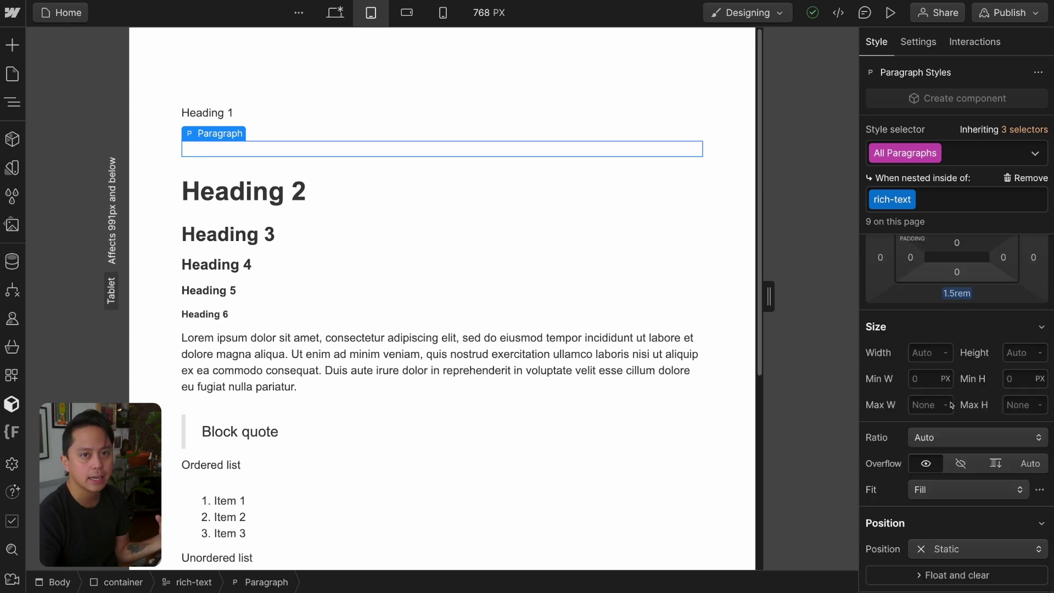
{"action": "scroll", "coordinate": [951, 405], "scroll_direction": "up", "scroll_amount": 2}
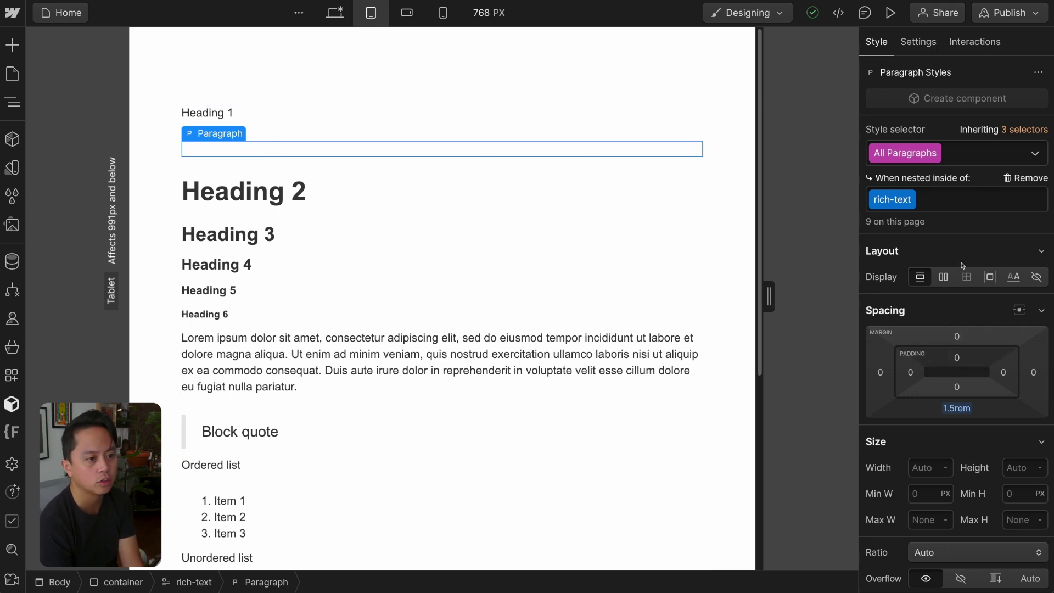
{"action": "left_click", "coordinate": [956, 336]}
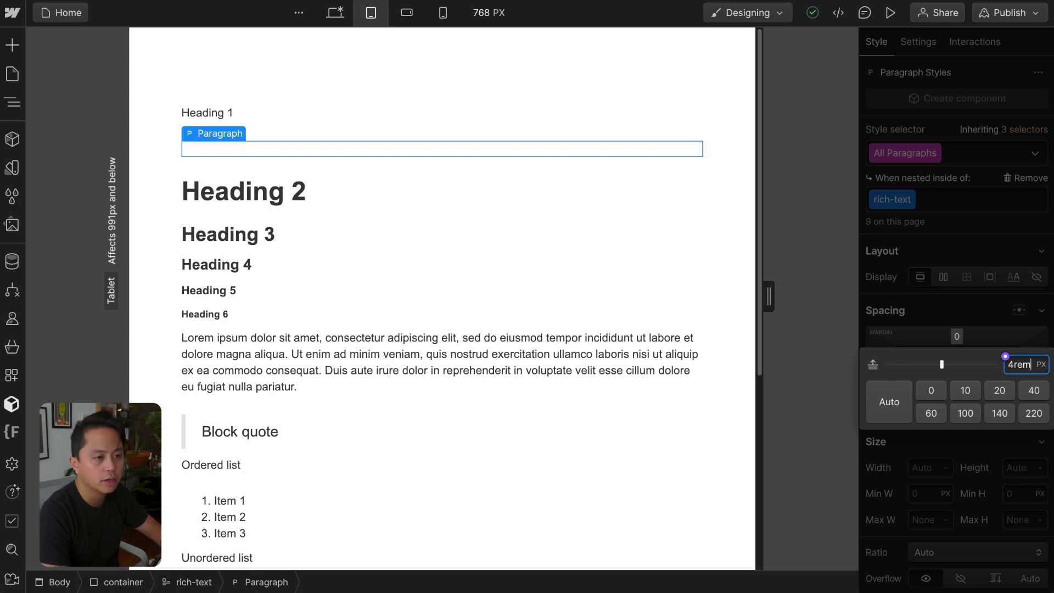
{"action": "key", "text": "Return"}
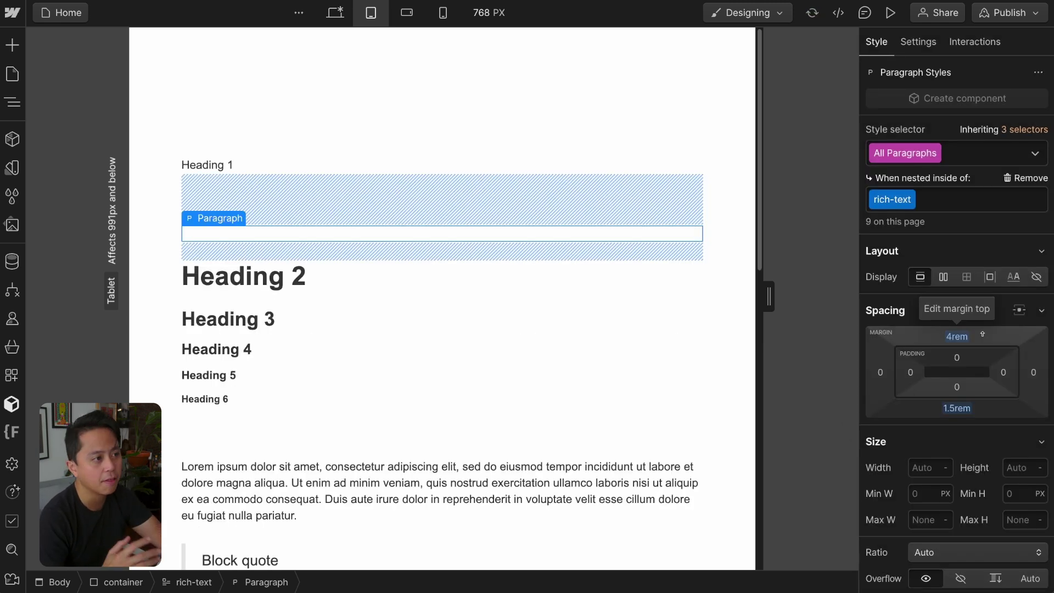
{"action": "scroll", "coordinate": [967, 478], "scroll_direction": "down", "scroll_amount": 6}
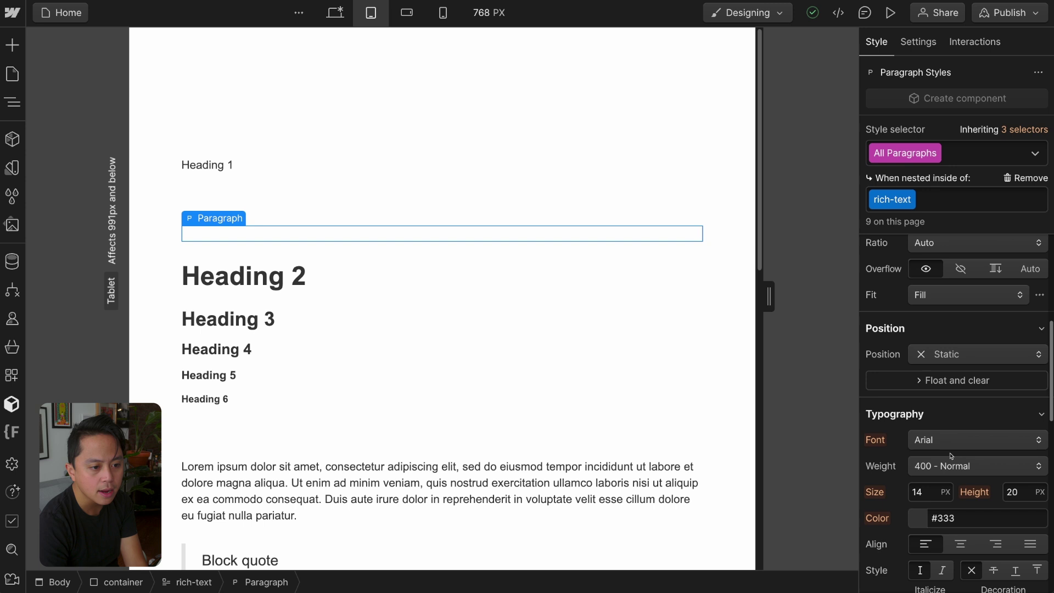
{"action": "key", "text": "ctrl+z"}
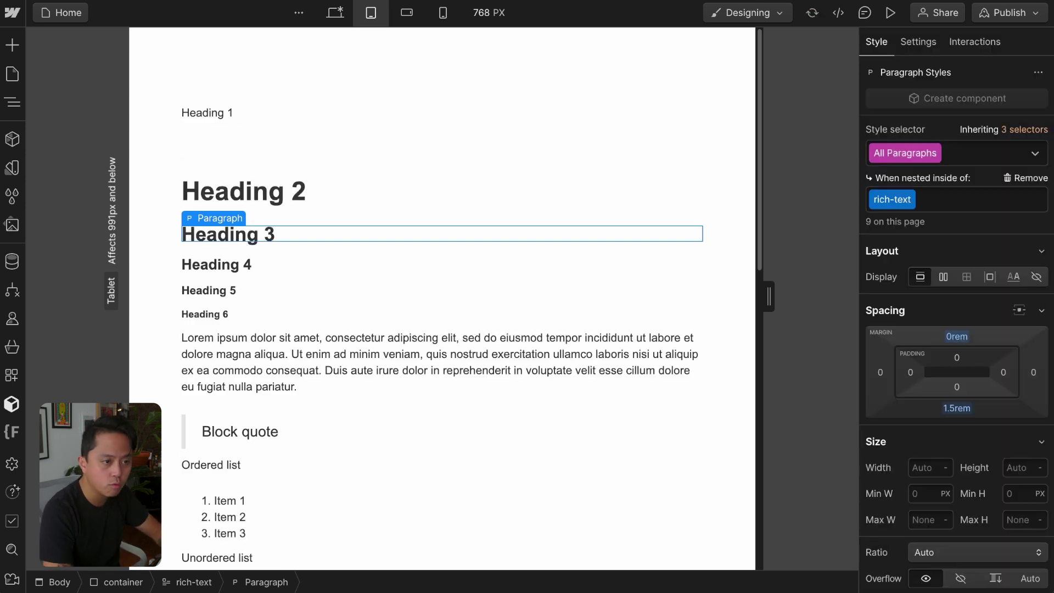
Set the bottom margin of all paragraphs nested inside rich-text to 0rem.
{"action": "scroll", "coordinate": [956, 329], "scroll_direction": "down", "scroll_amount": 2}
{"action": "scroll", "coordinate": [997, 484], "scroll_direction": "down", "scroll_amount": 2}
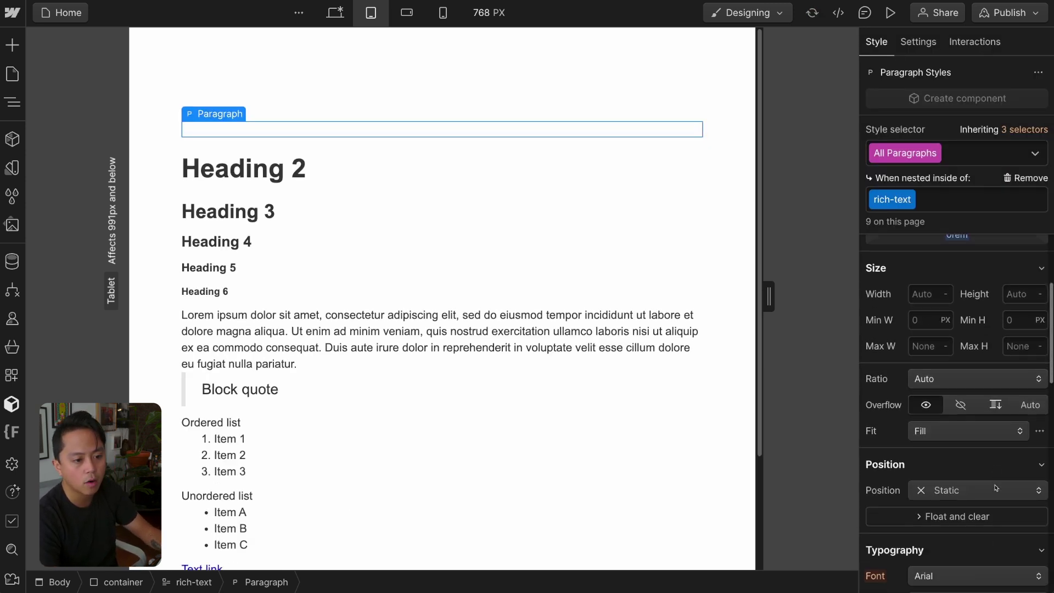
{"action": "scroll", "coordinate": [998, 484], "scroll_direction": "down", "scroll_amount": 1}
{"action": "left_click", "coordinate": [1005, 512]}
{"action": "type", "text": "0"}
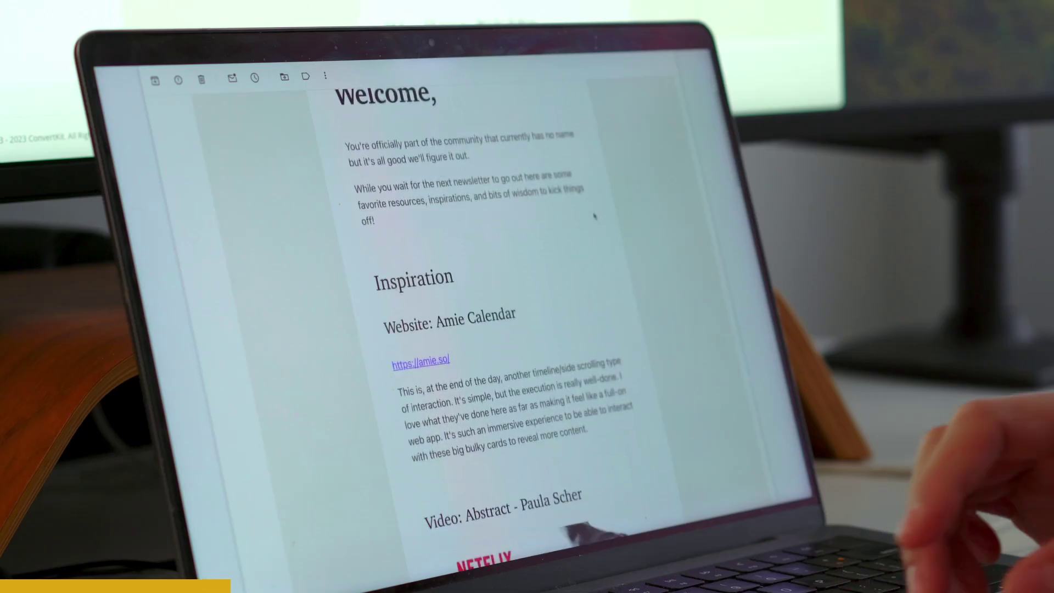
{"action": "scroll", "coordinate": [594, 216], "scroll_direction": "down", "scroll_amount": 3}
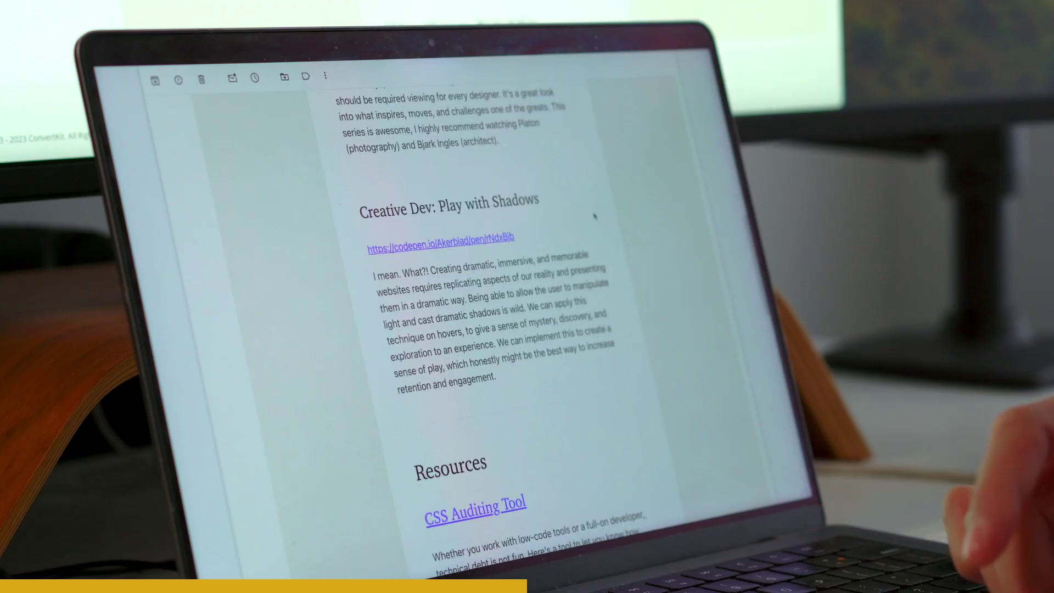
{"action": "scroll", "coordinate": [594, 216], "scroll_direction": "down", "scroll_amount": 5}
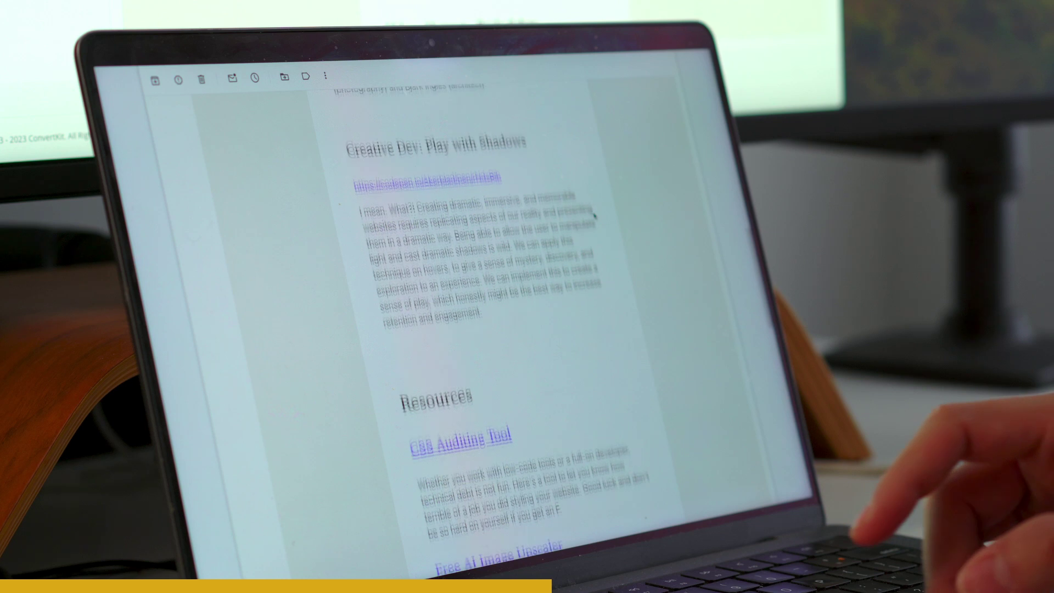
{"action": "scroll", "coordinate": [594, 215], "scroll_direction": "down", "scroll_amount": 3}
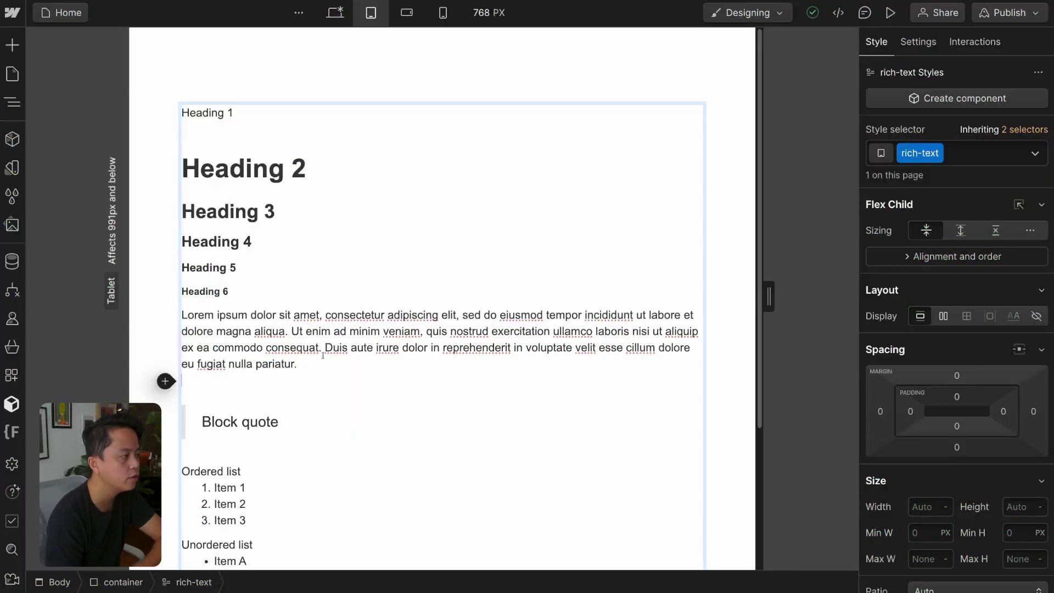
Using the lorem ipsum paragraph, target All Paragraphs nested inside rich-text and set their bottom margin to 1.5rem.
{"action": "left_click", "coordinate": [188, 385]}
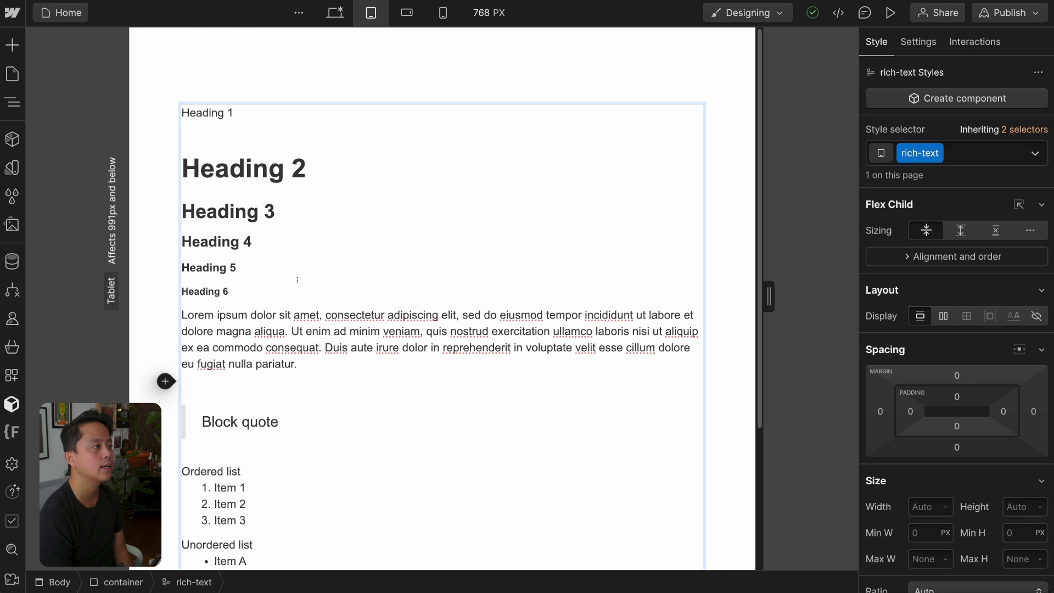
{"action": "left_click", "coordinate": [243, 350]}
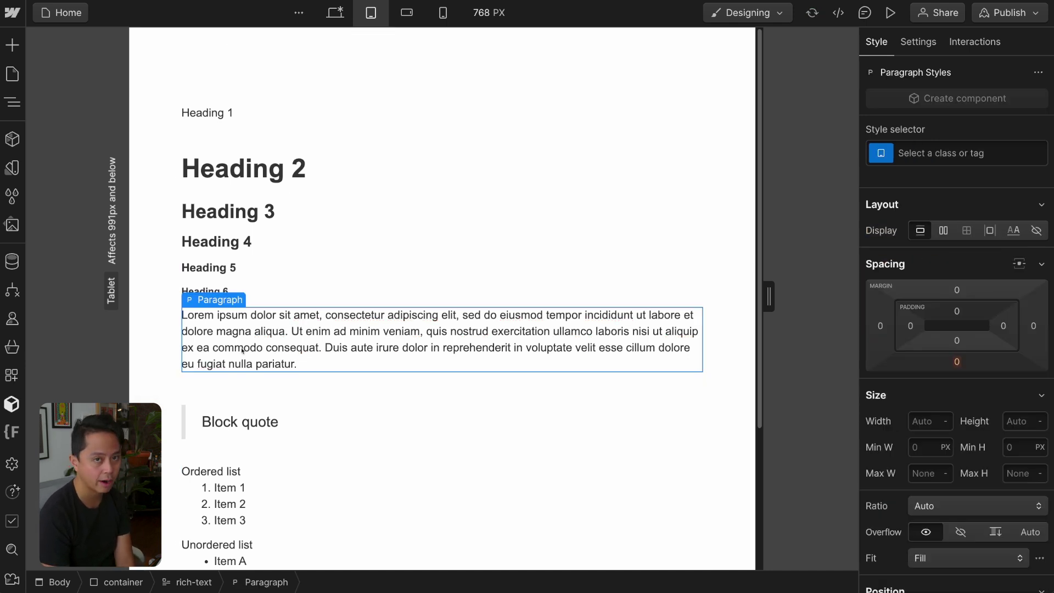
{"action": "left_click", "coordinate": [205, 383]}
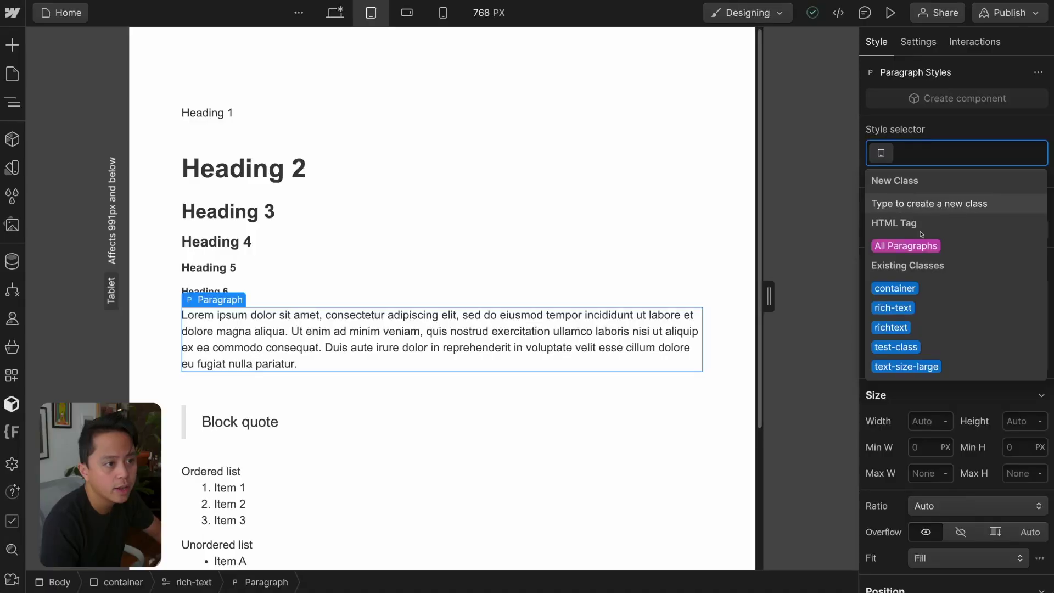
{"action": "left_click", "coordinate": [920, 244]}
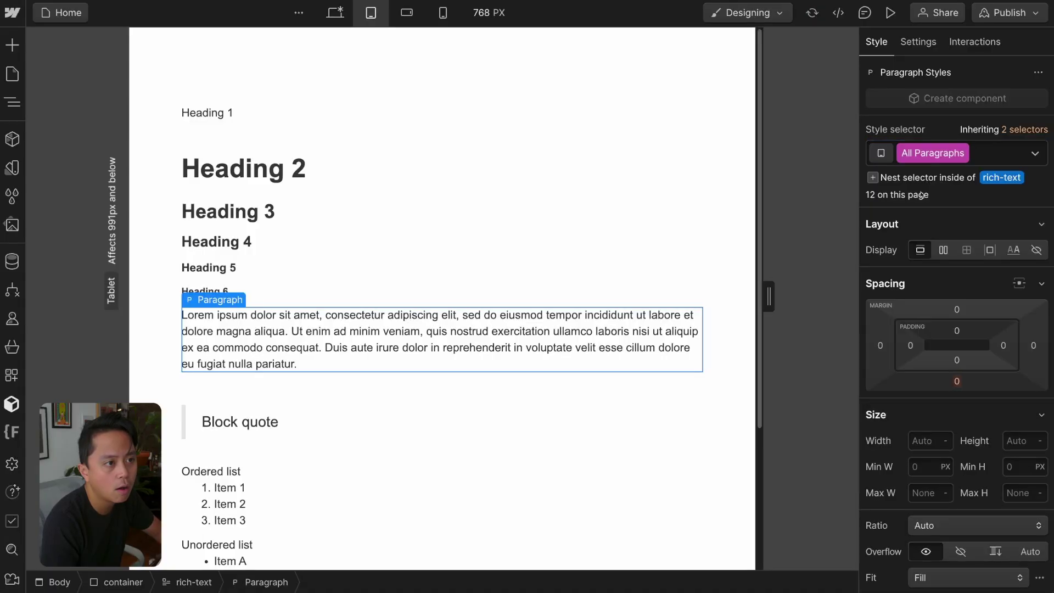
{"action": "left_click", "coordinate": [908, 175]}
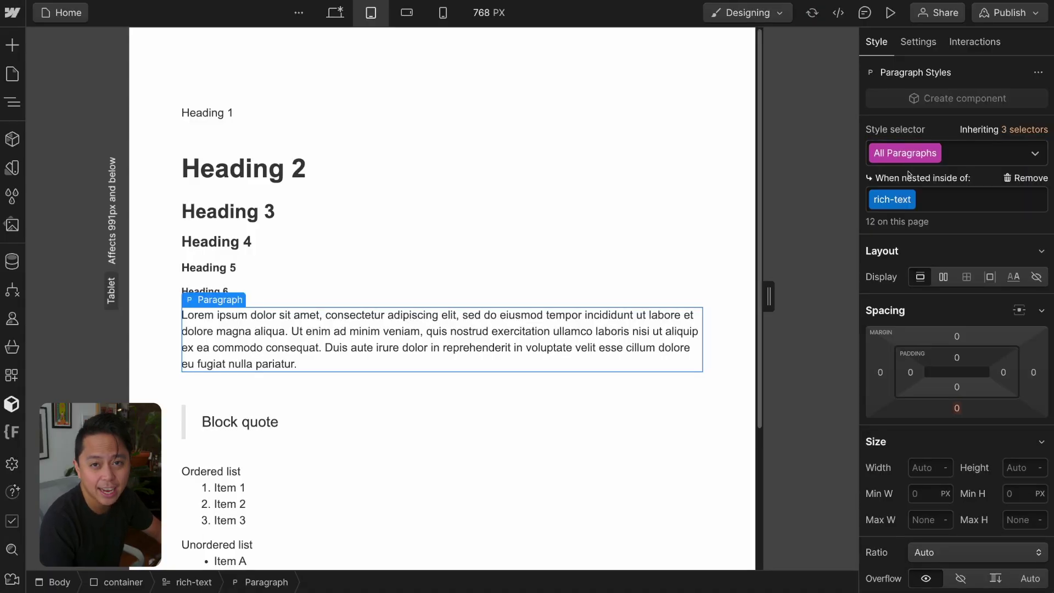
{"action": "left_click", "coordinate": [956, 408]}
{"action": "type", "text": "1r"}
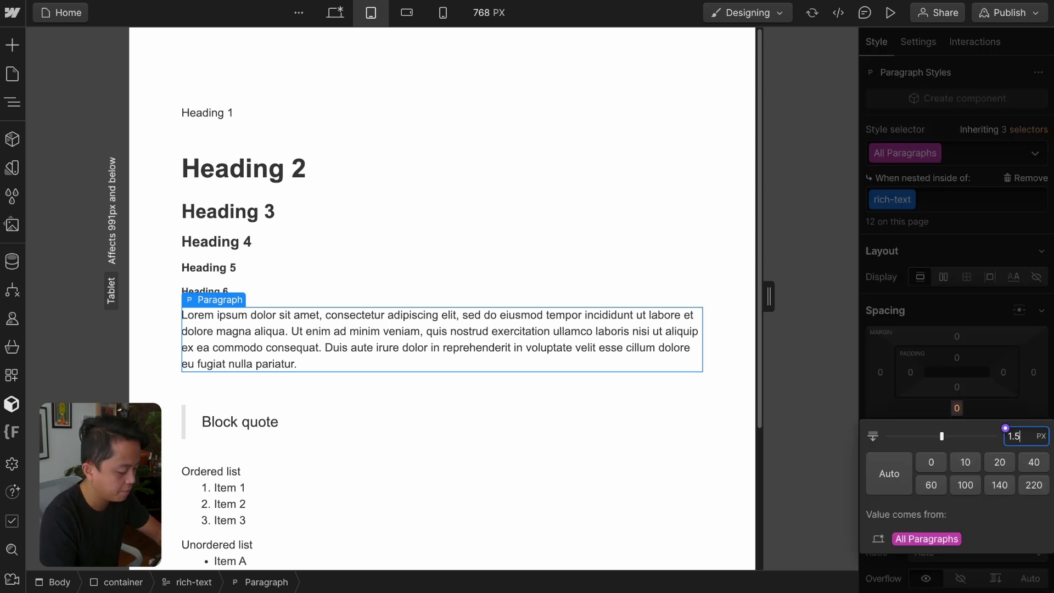
{"action": "key", "text": "Return"}
Delete the empty spacer paragraphs above and below the block quote in the rich text block.
{"action": "left_click", "coordinate": [243, 175]}
{"action": "scroll", "coordinate": [263, 398], "scroll_direction": "down", "scroll_amount": 3}
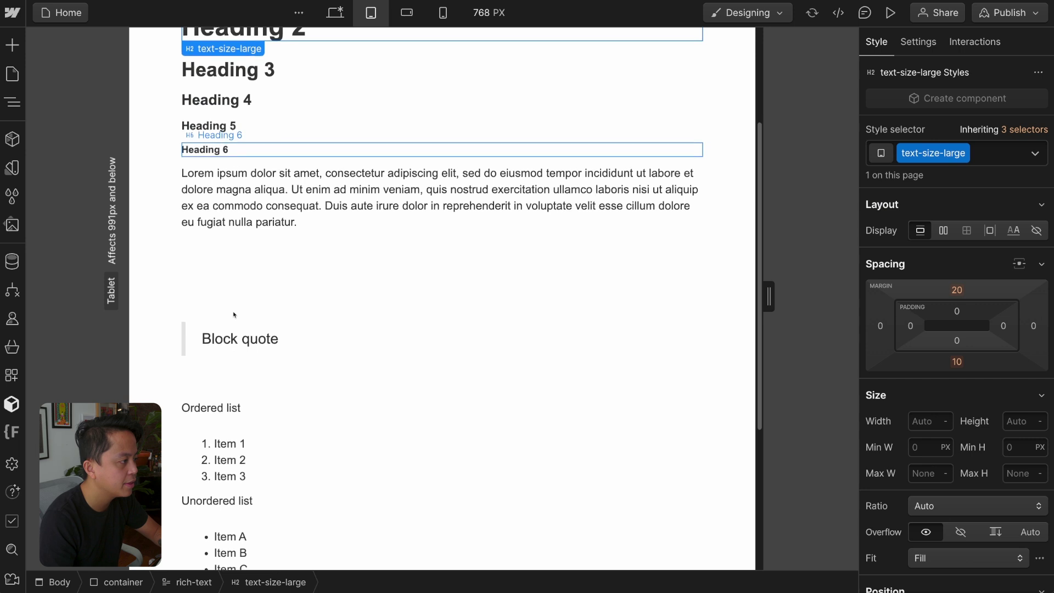
{"action": "double_click", "coordinate": [242, 250]}
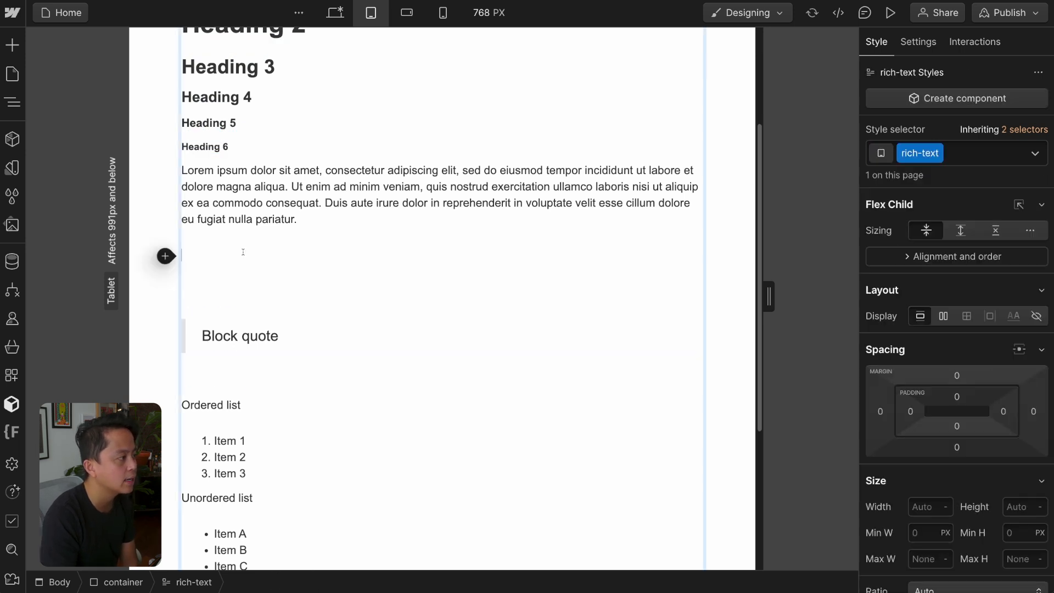
{"action": "key", "text": "BackSpace"}
{"action": "key", "text": "Delete"}
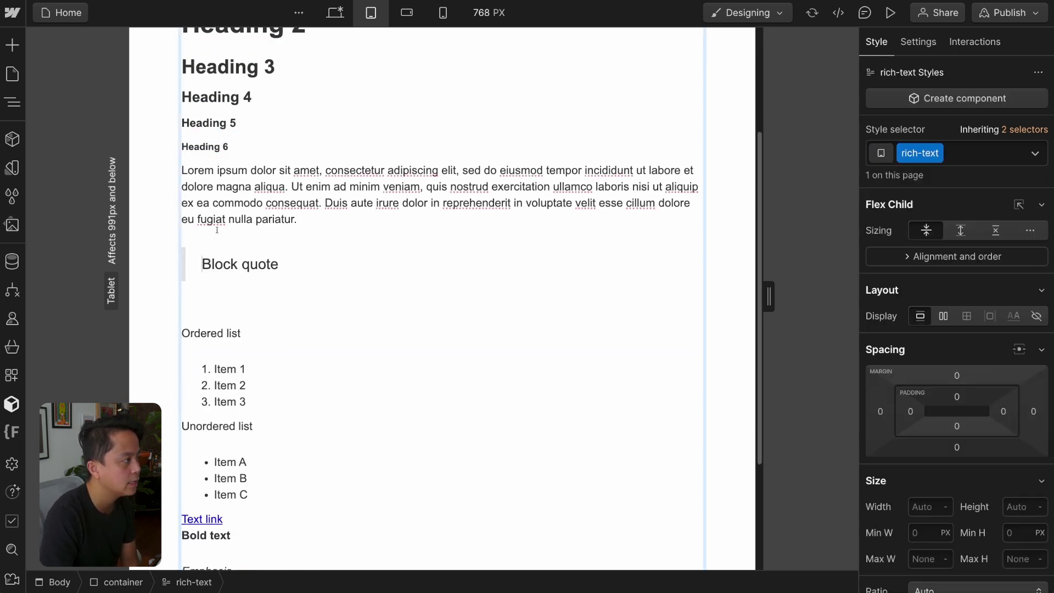
{"action": "key", "text": "Delete"}
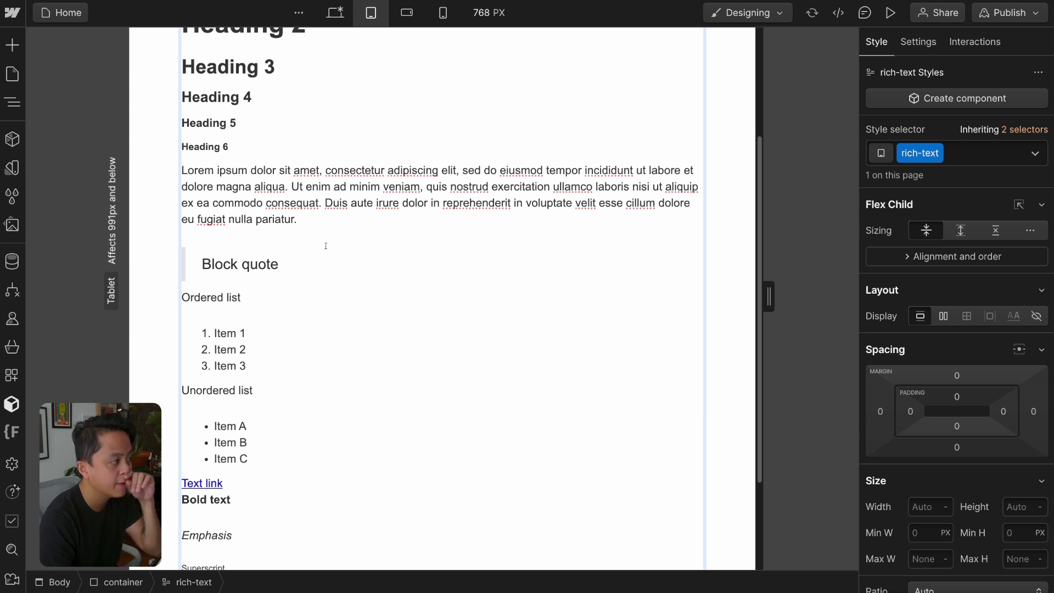
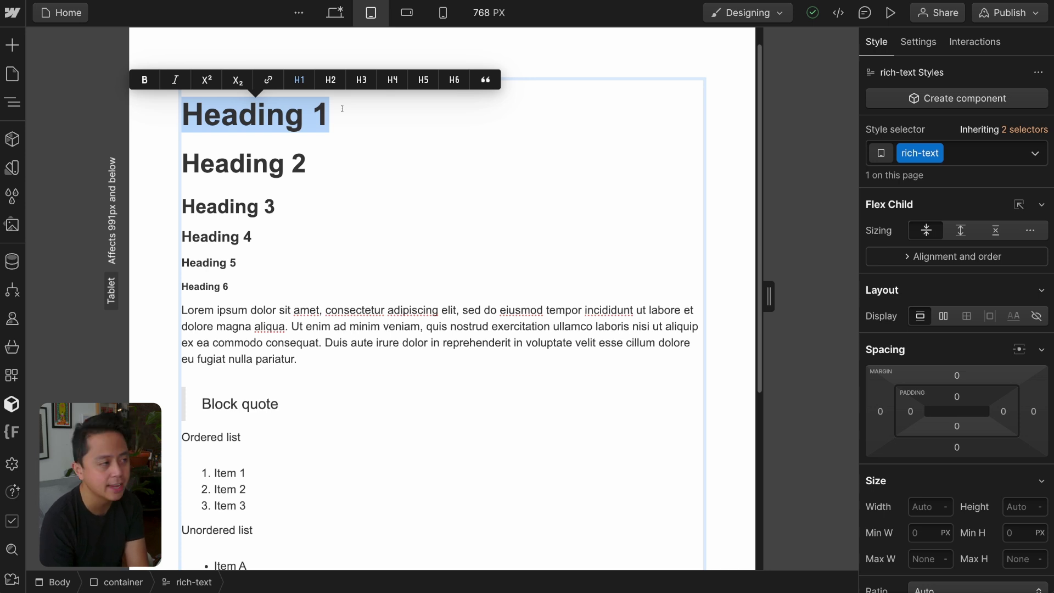
Leave text editing and select Heading 2 with the class text-size-large in the element tree.
{"action": "key", "text": "Escape"}
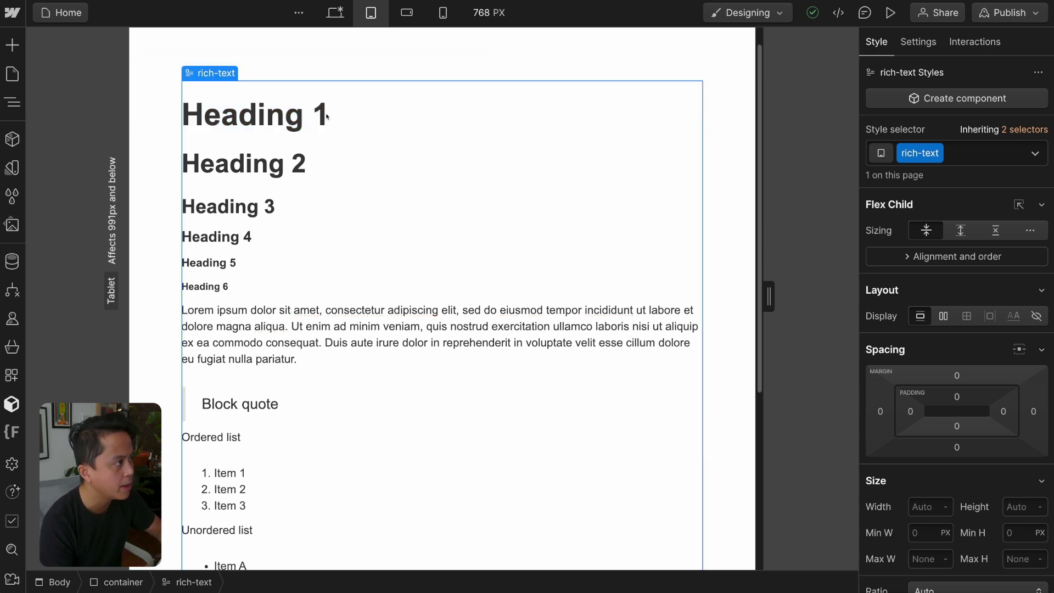
{"action": "left_click", "coordinate": [12, 101]}
{"action": "left_click", "coordinate": [100, 168]}
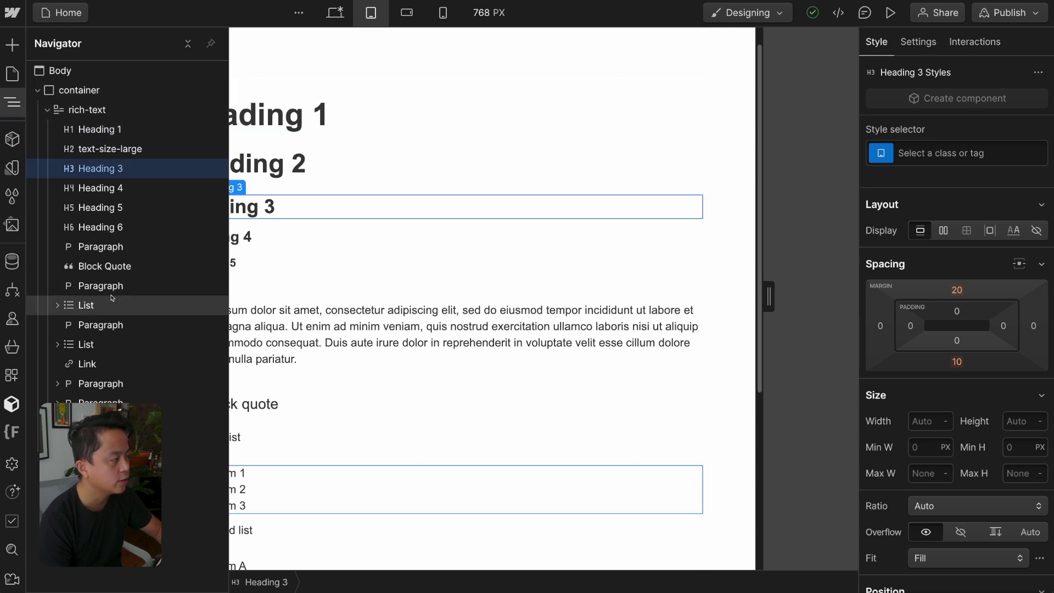
{"action": "left_click", "coordinate": [113, 149]}
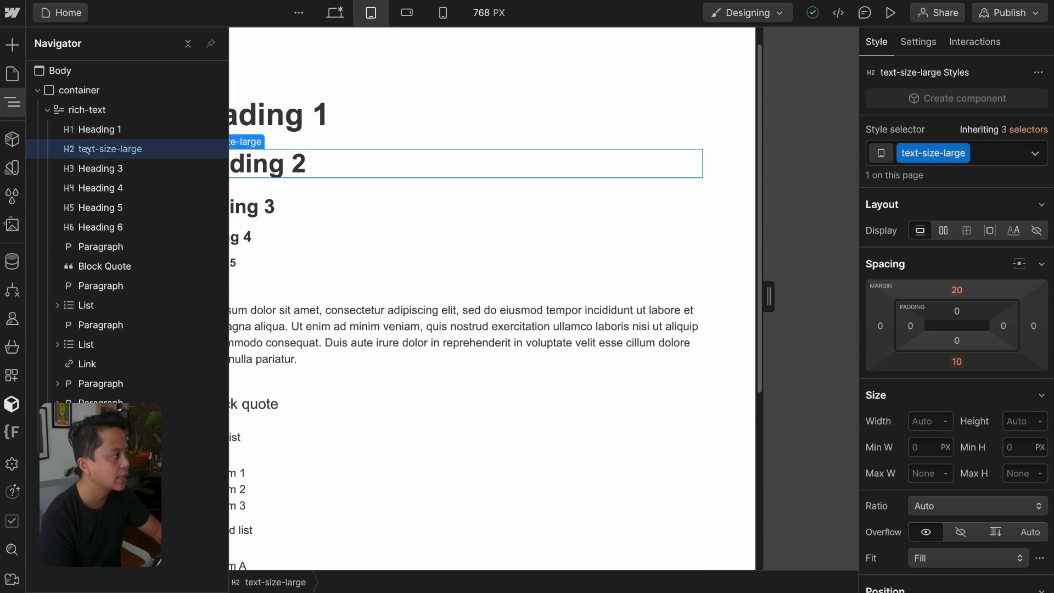
Italicize the whole Heading 1 text and select its nested Italic Text element in the element tree.
{"action": "left_click_drag", "start_coordinate": [112, 149], "coordinate": [91, 132]}
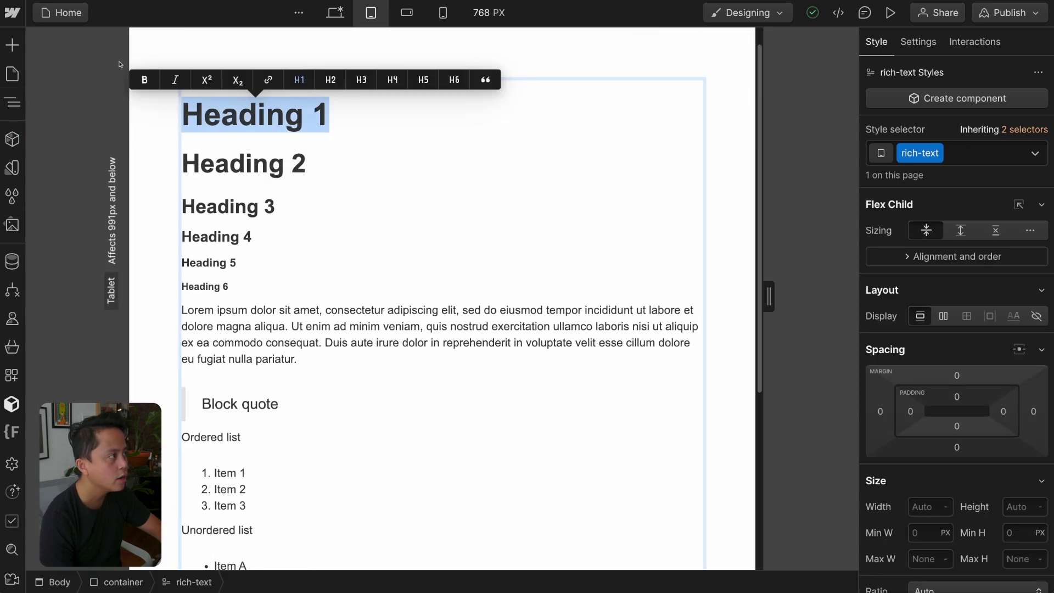
{"action": "left_click", "coordinate": [174, 80]}
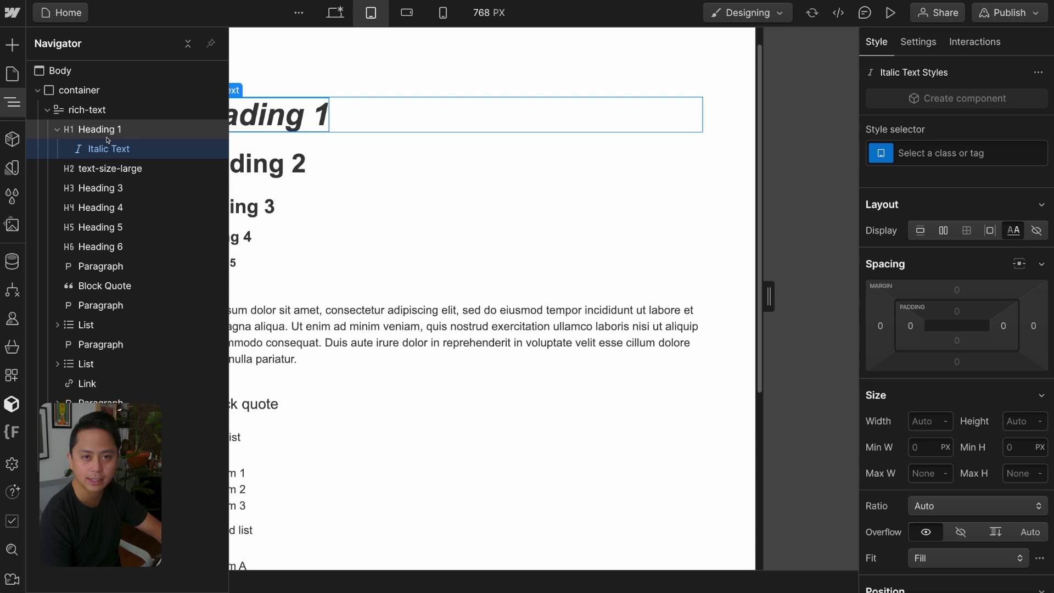
{"action": "left_click", "coordinate": [86, 113]}
{"action": "left_click", "coordinate": [97, 150]}
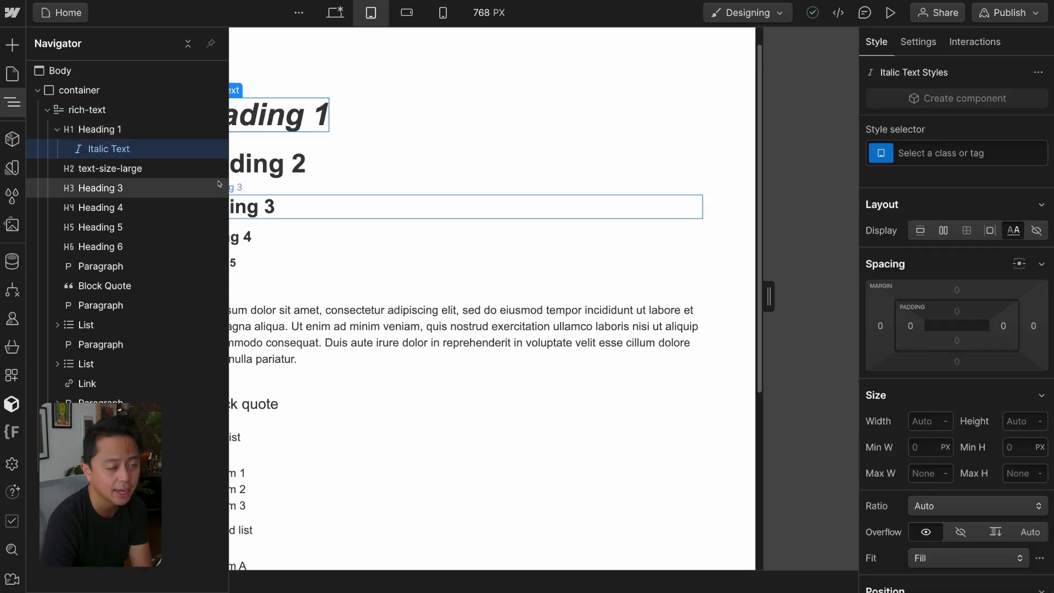
{"action": "left_click", "coordinate": [252, 165]}
{"action": "left_click", "coordinate": [271, 128]}
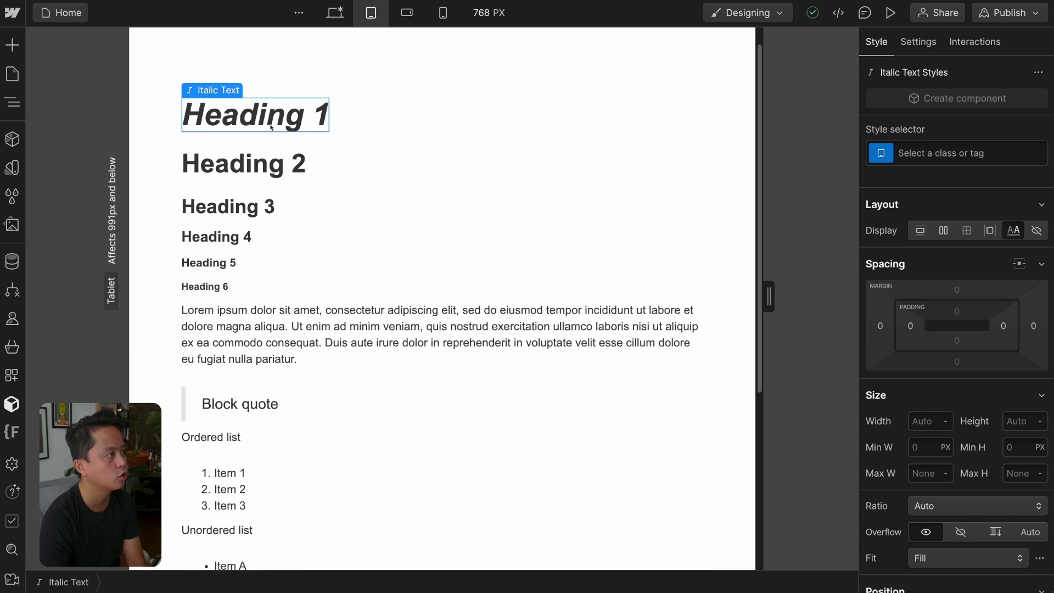
Try converting the italic Heading 1 to an H3, and undo both the heading level change and the italics.
{"action": "double_click", "coordinate": [280, 121]}
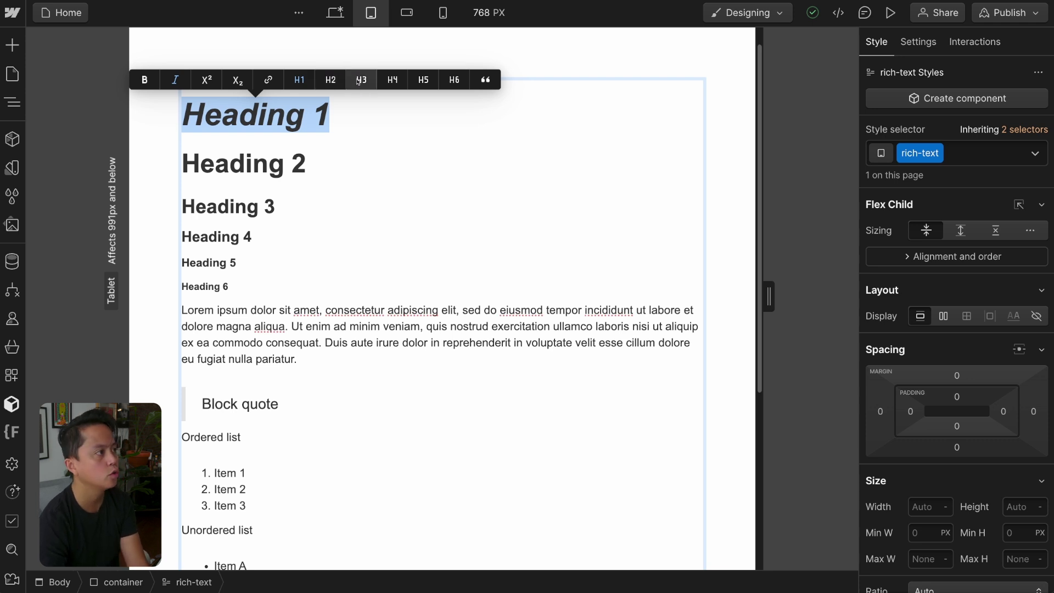
{"action": "left_click", "coordinate": [357, 82]}
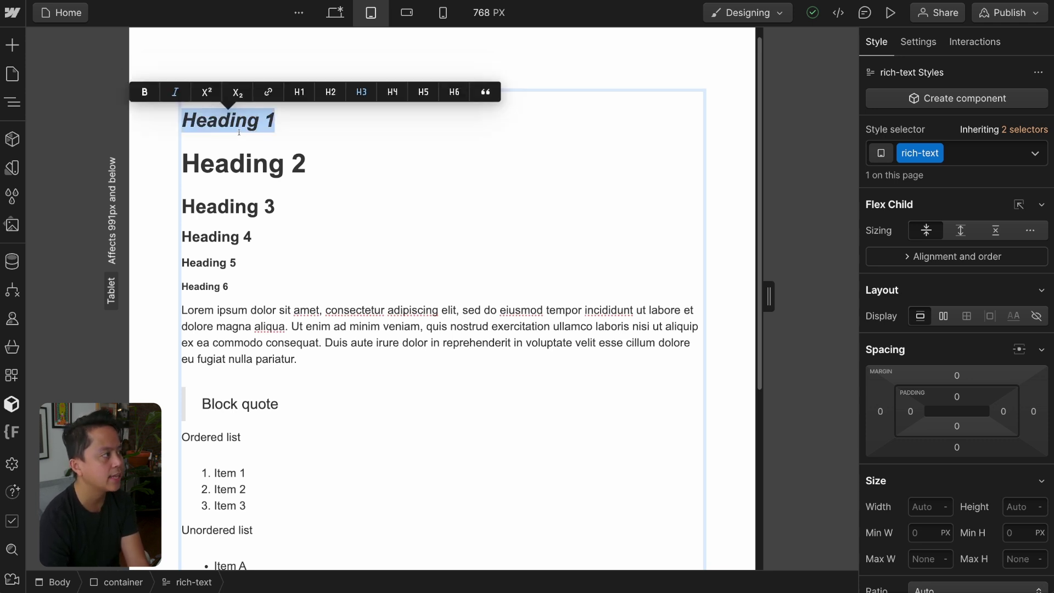
{"action": "key", "text": "ctrl+z"}
{"action": "key", "text": "ctrl+z"}
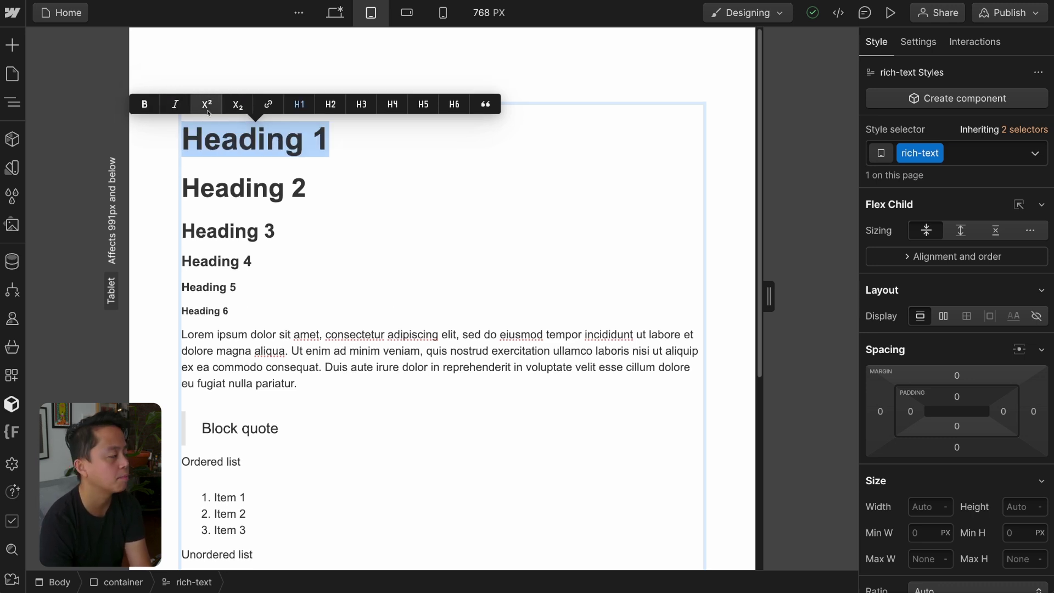
Italicize only the word "Heading" in Heading 1 and make its "1" superscript.
{"action": "left_click", "coordinate": [205, 138]}
{"action": "left_click_drag", "start_coordinate": [305, 138], "coordinate": [163, 94]}
{"action": "left_click", "coordinate": [175, 103]}
{"action": "left_click", "coordinate": [334, 139]}
{"action": "double_click", "coordinate": [335, 139]}
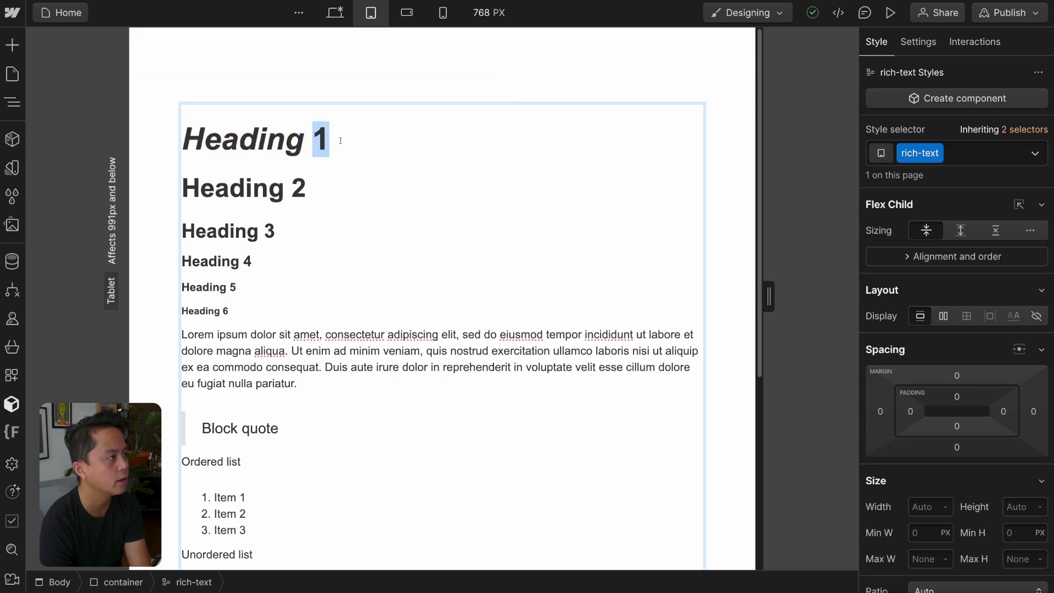
{"action": "left_click", "coordinate": [212, 109]}
{"action": "left_click", "coordinate": [356, 121]}
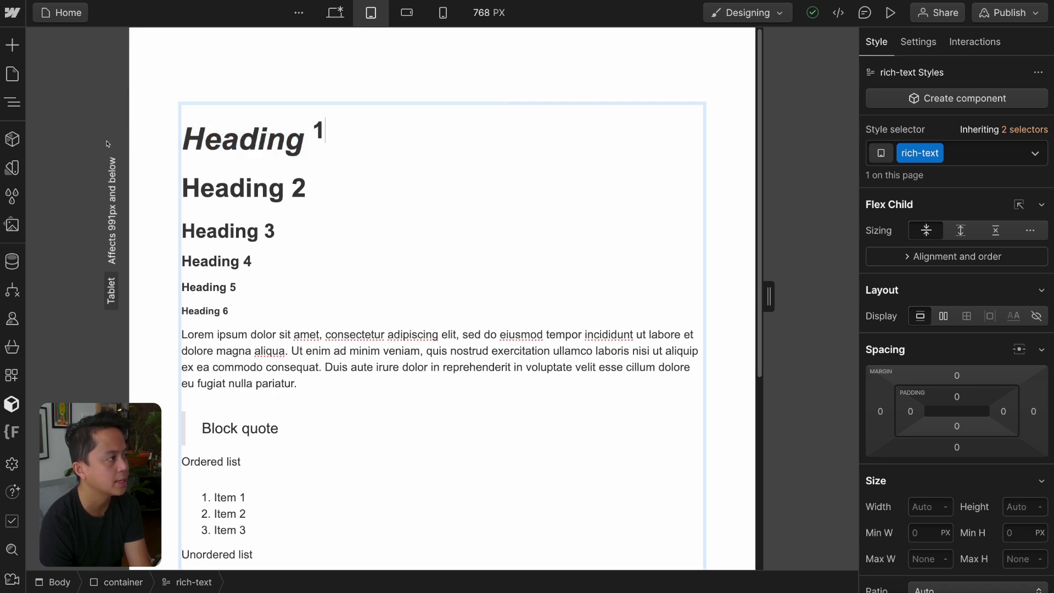
Select the Superscript element inside Heading 1 and target All Superscripts nested inside rich-text.
{"action": "key", "text": "z"}
{"action": "left_click", "coordinate": [99, 129]}
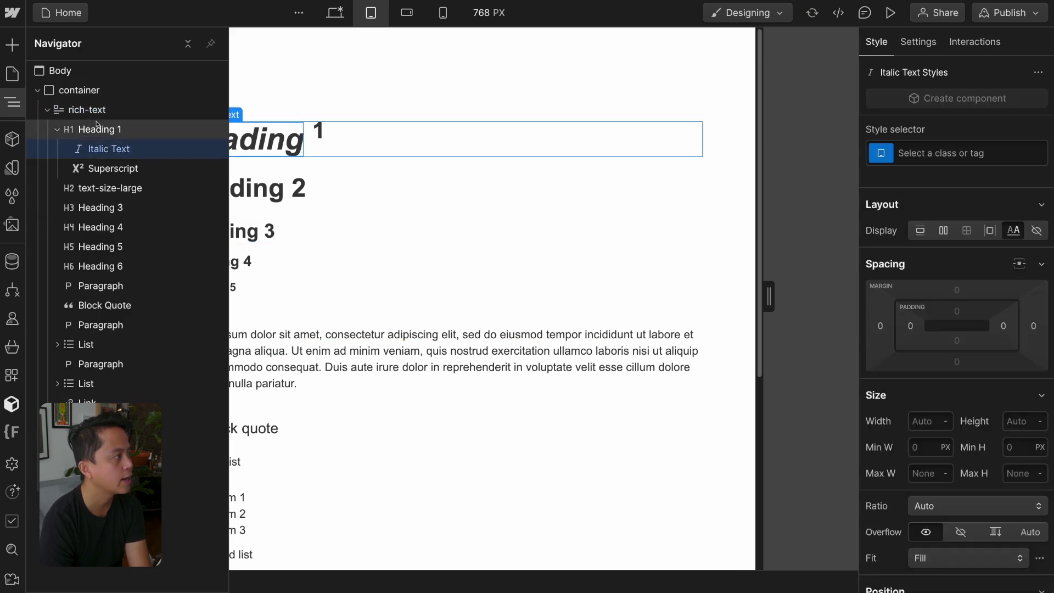
{"action": "left_click", "coordinate": [112, 168]}
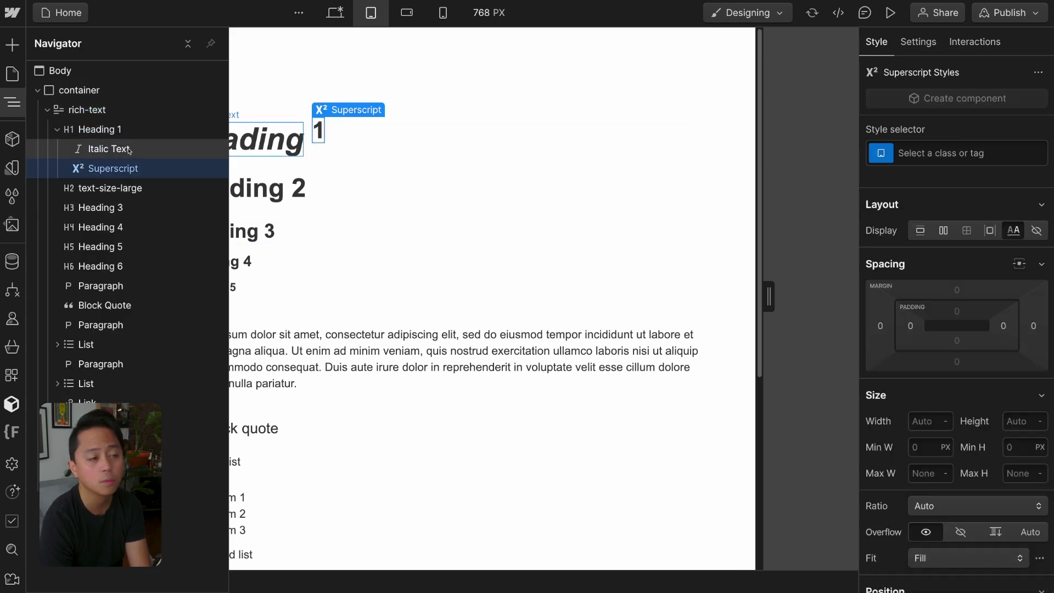
{"action": "left_click", "coordinate": [129, 150]}
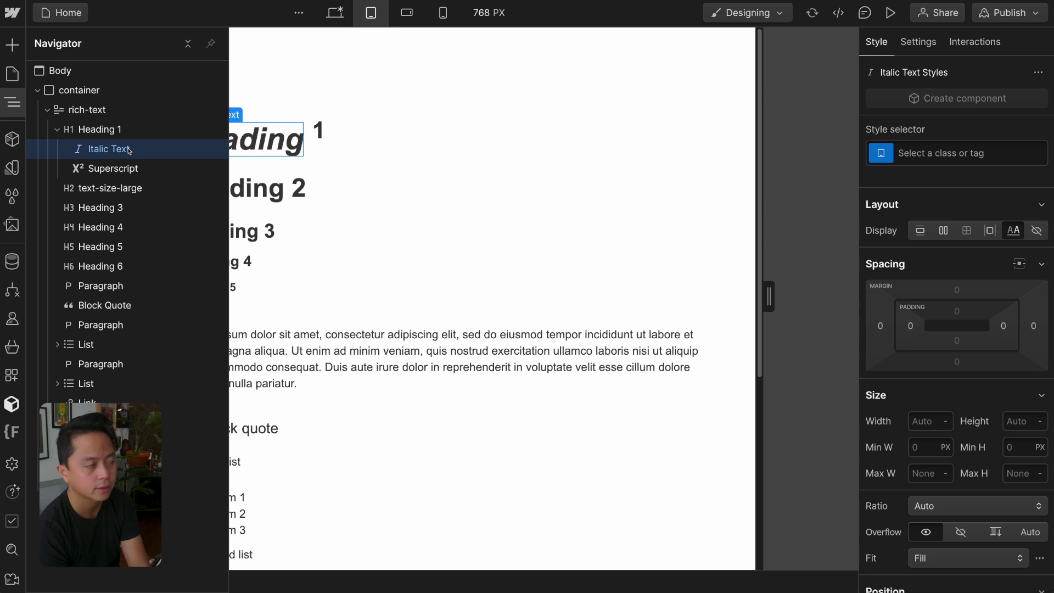
{"action": "left_click", "coordinate": [113, 167]}
{"action": "left_click", "coordinate": [958, 153]}
{"action": "left_click", "coordinate": [905, 240]}
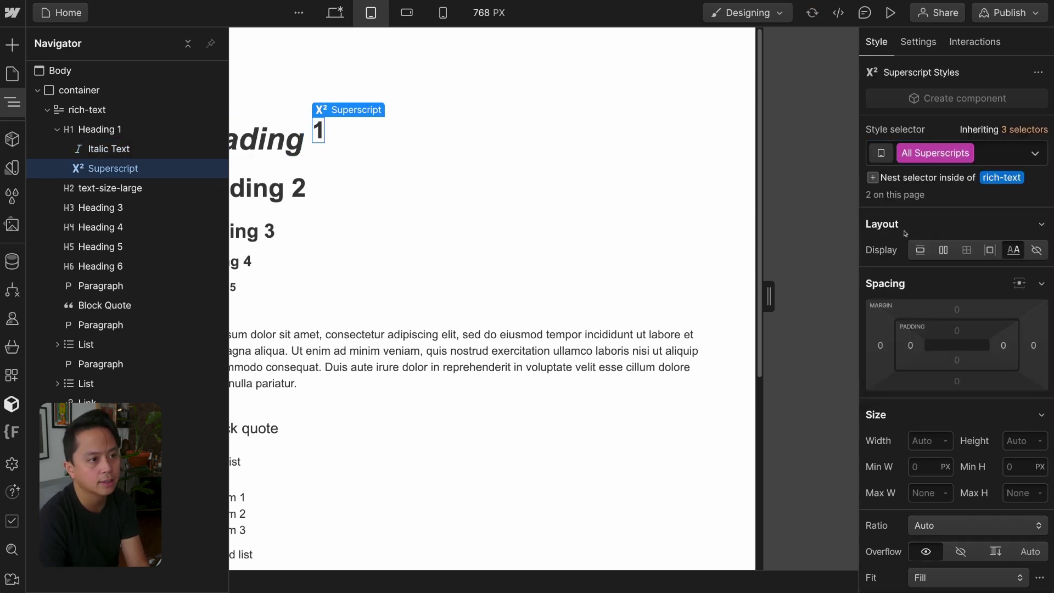
{"action": "left_click", "coordinate": [907, 177]}
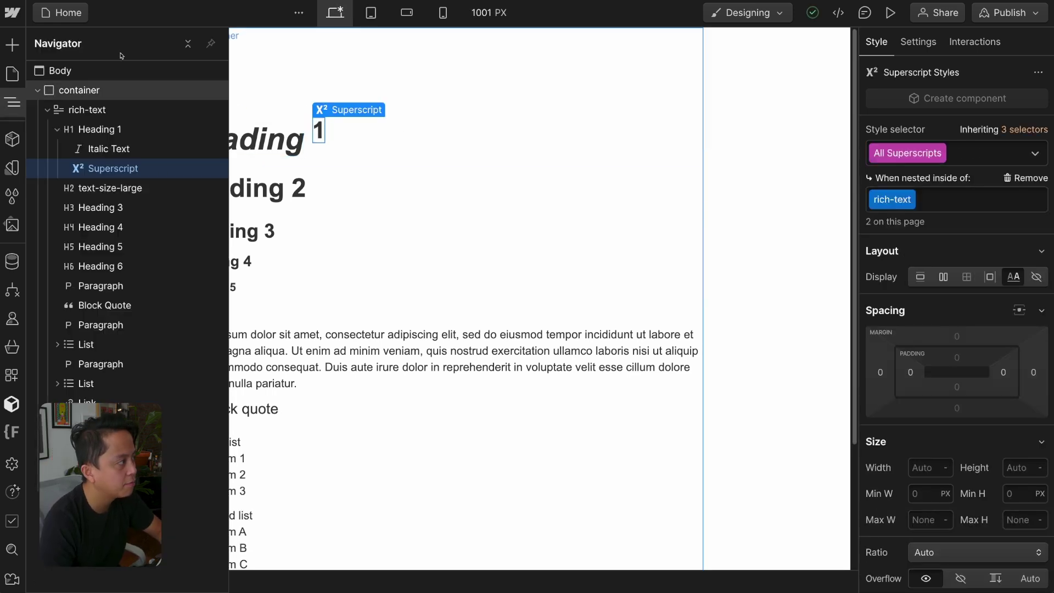
Create the class text-color-red on the italic word "Heading" in Heading 1.
{"action": "key", "text": "Up"}
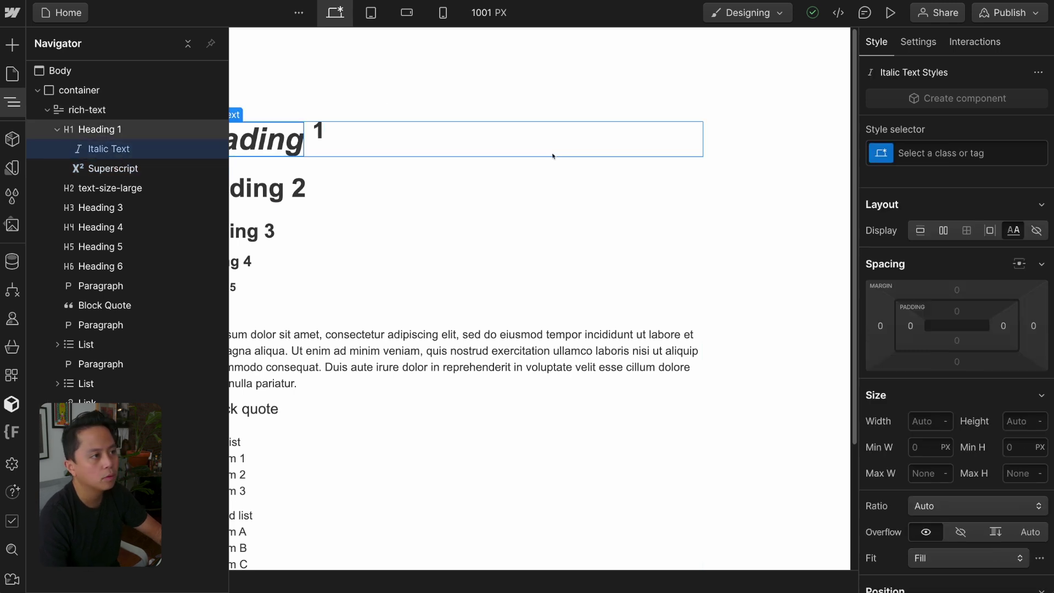
{"action": "key", "text": "Down"}
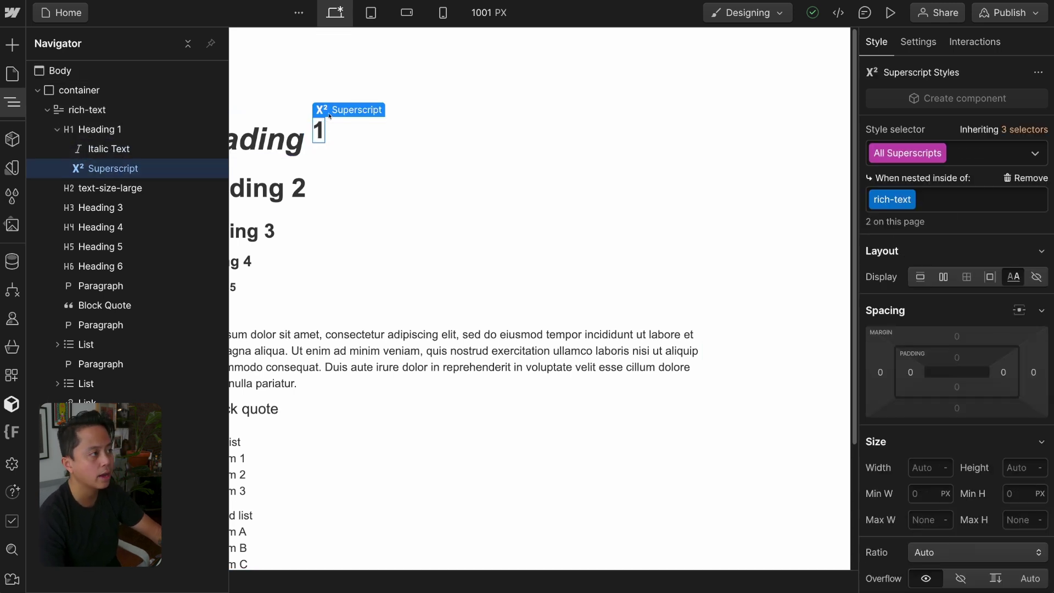
{"action": "left_click", "coordinate": [70, 111]}
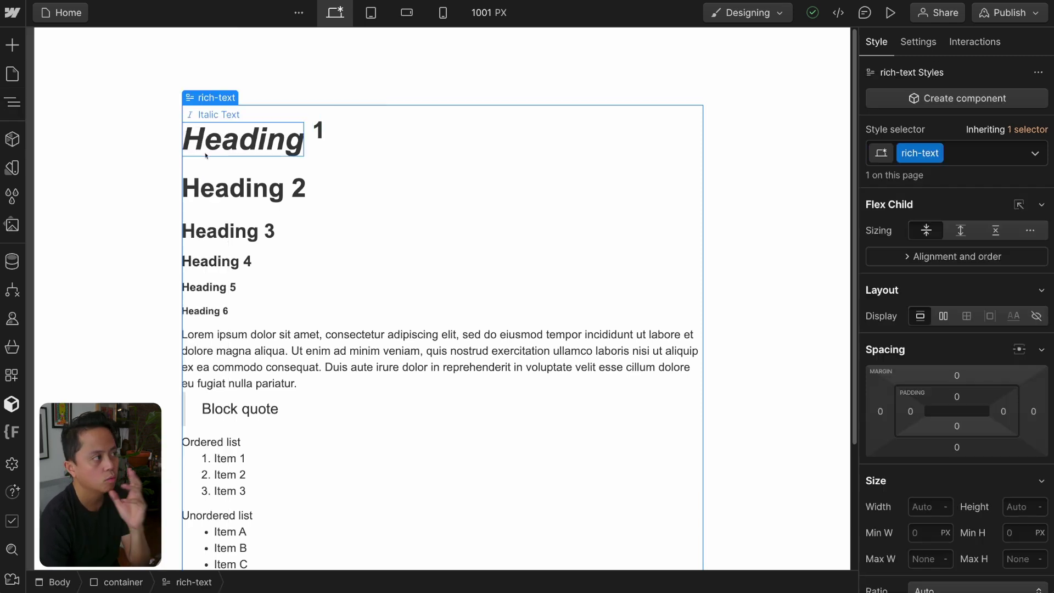
{"action": "left_click", "coordinate": [205, 154]}
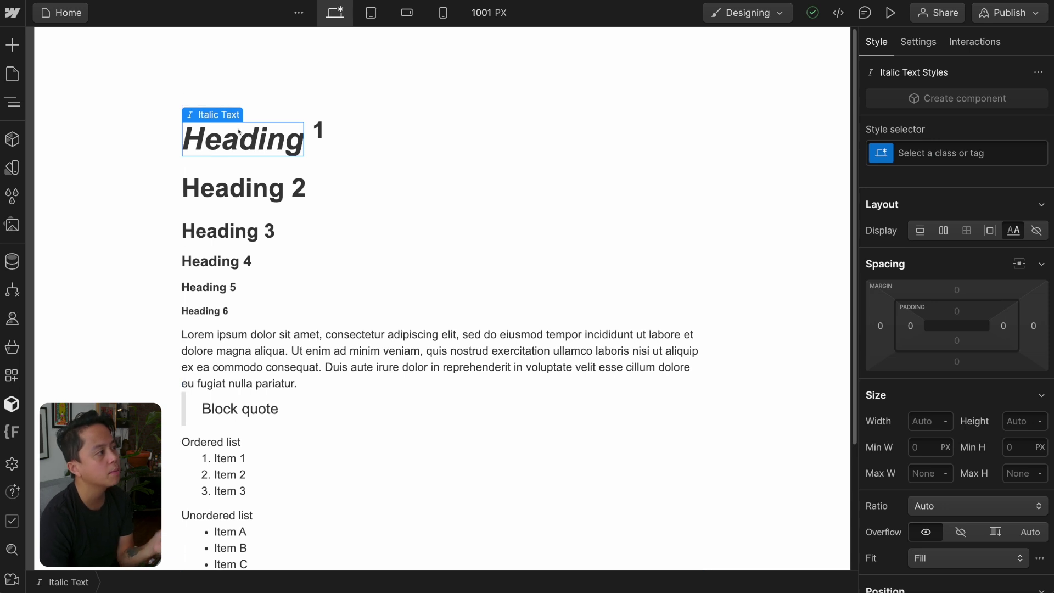
{"action": "left_click", "coordinate": [954, 145]}
{"action": "type", "text": "t"}
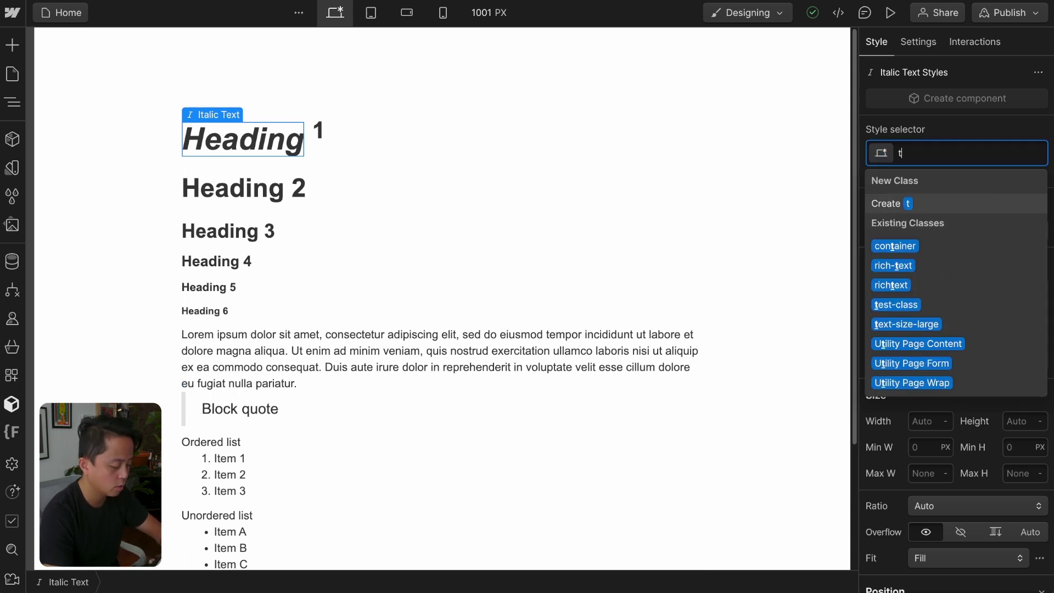
{"action": "type", "text": "ext-color-red"}
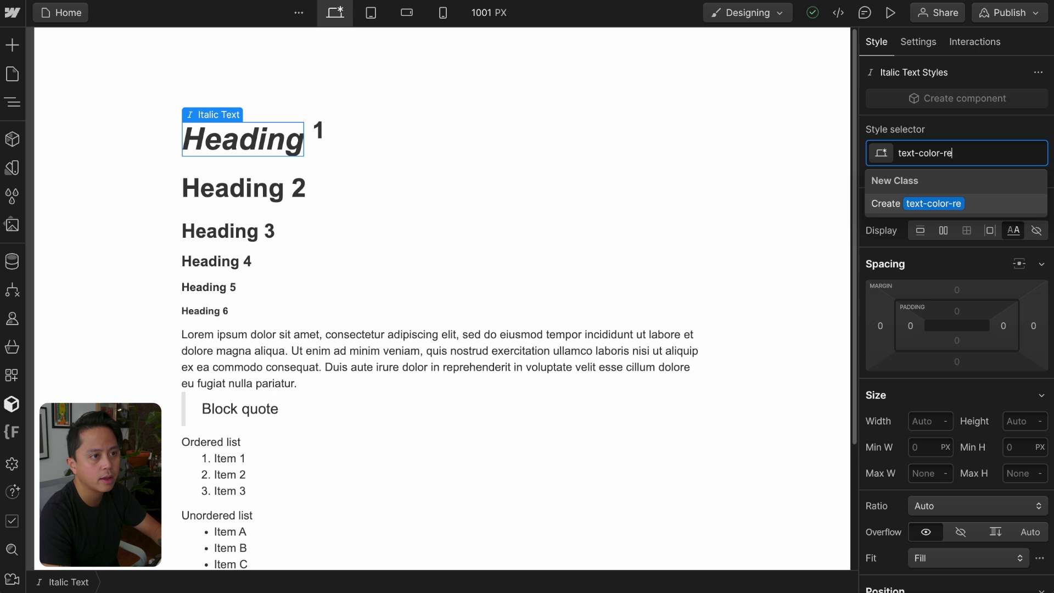
{"action": "key", "text": "Return"}
Set the text color of the text-color-red class to red.
{"action": "scroll", "coordinate": [920, 492], "scroll_direction": "down", "scroll_amount": 2}
{"action": "left_click", "coordinate": [920, 492]}
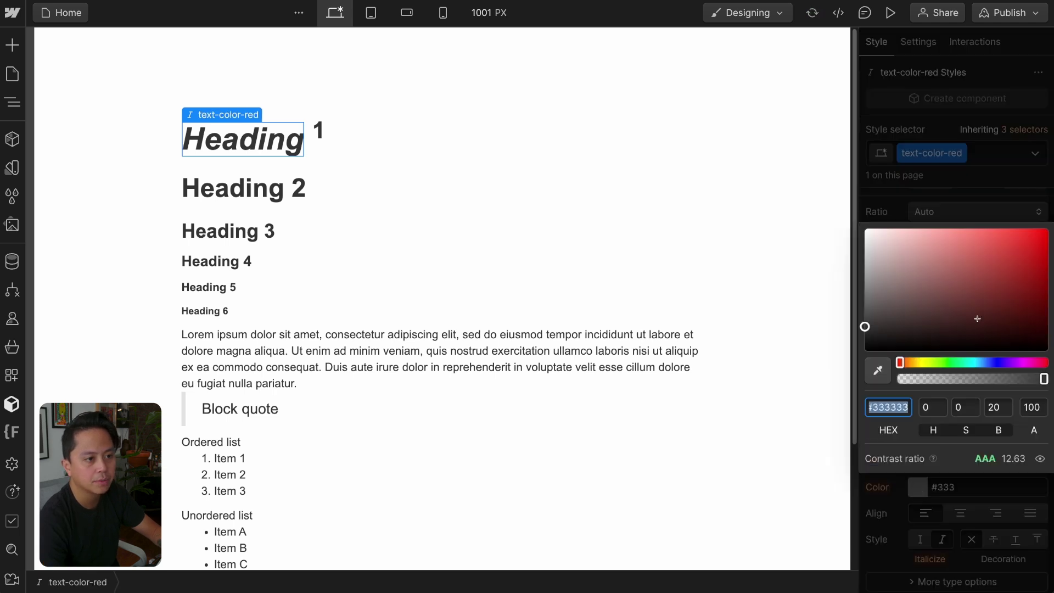
{"action": "left_click", "coordinate": [1046, 228]}
{"action": "left_click", "coordinate": [275, 140]}
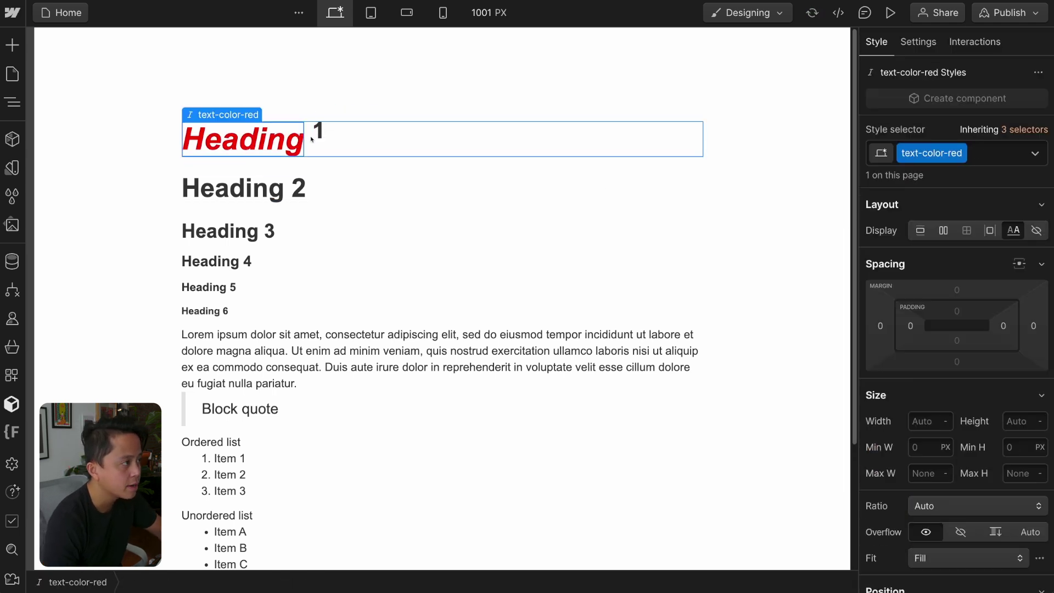
Italicize the word "Heading" in Heading 2 and select the resulting italic text.
{"action": "left_click", "coordinate": [315, 136]}
{"action": "left_click", "coordinate": [282, 177]}
{"action": "double_click", "coordinate": [281, 181]}
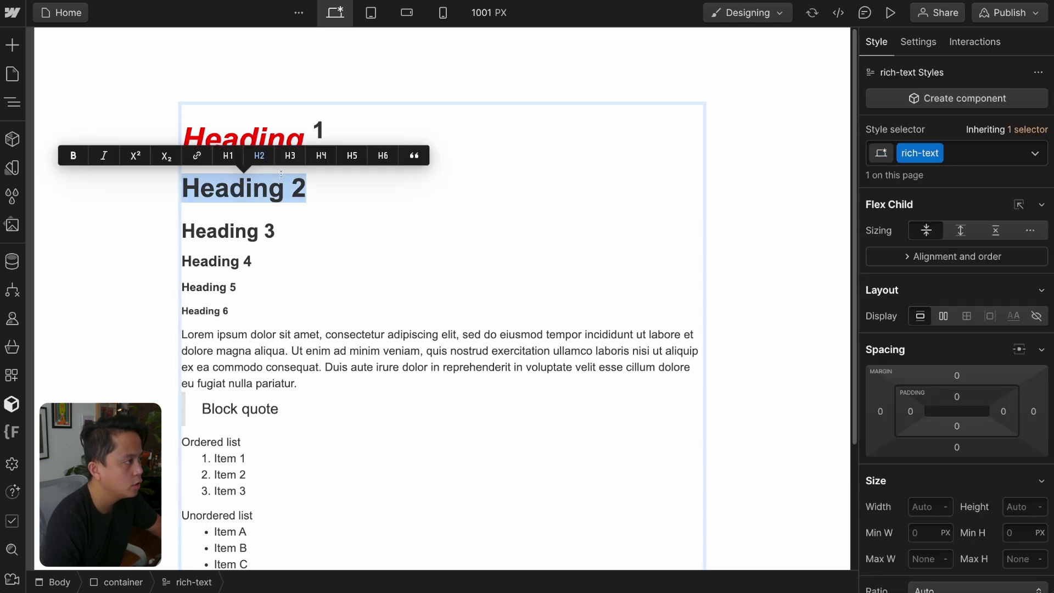
{"action": "double_click", "coordinate": [281, 182]}
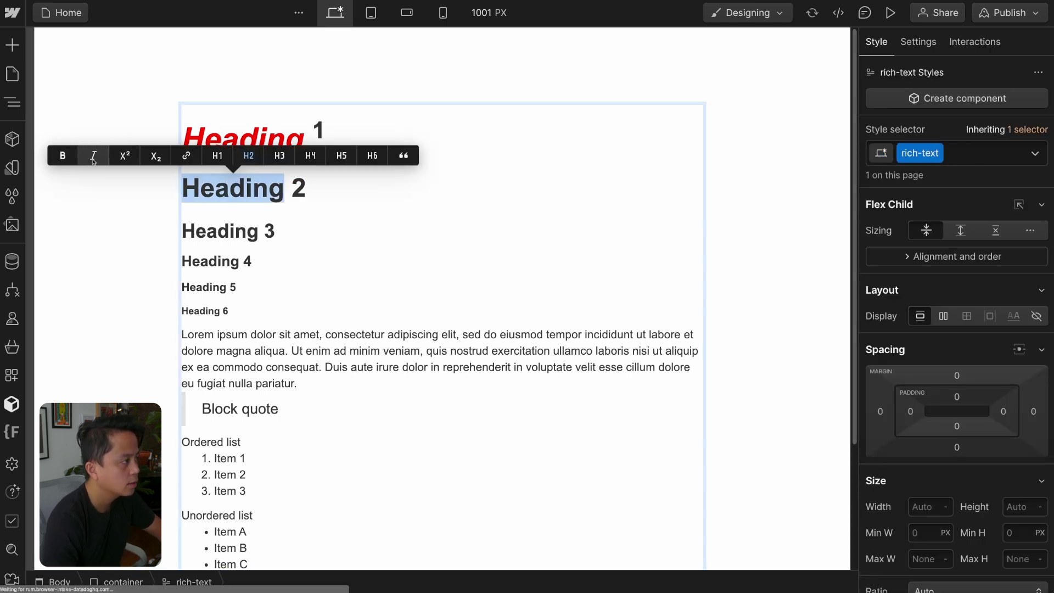
{"action": "left_click", "coordinate": [93, 156]}
{"action": "left_click", "coordinate": [386, 313]}
{"action": "left_click", "coordinate": [244, 189]}
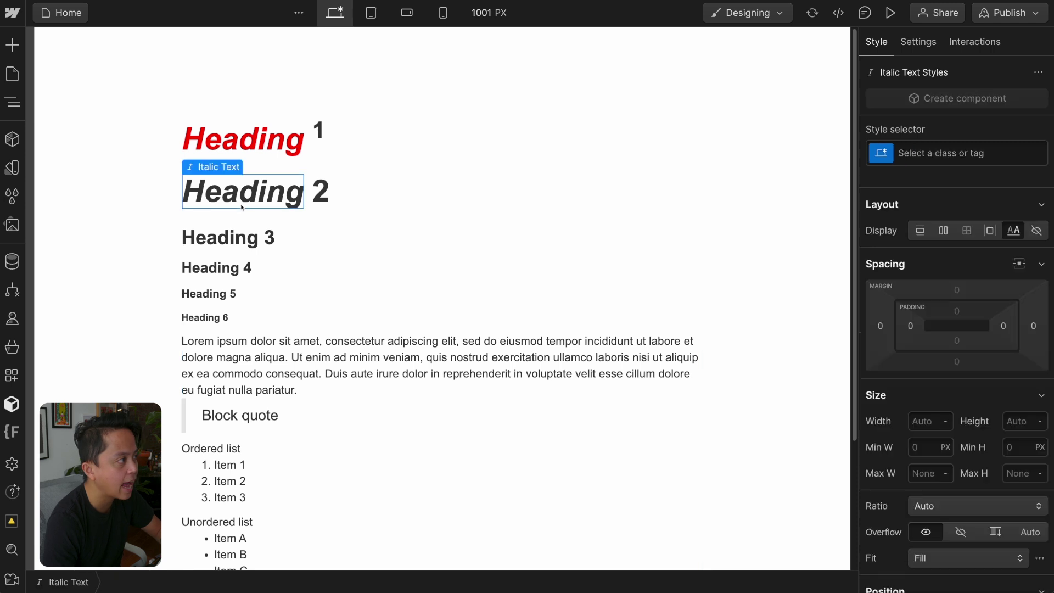
Compare the style selectors of the italic texts and their parent headings in Heading 1 and Heading 2.
{"action": "left_click", "coordinate": [969, 154]}
{"action": "key", "text": "Escape"}
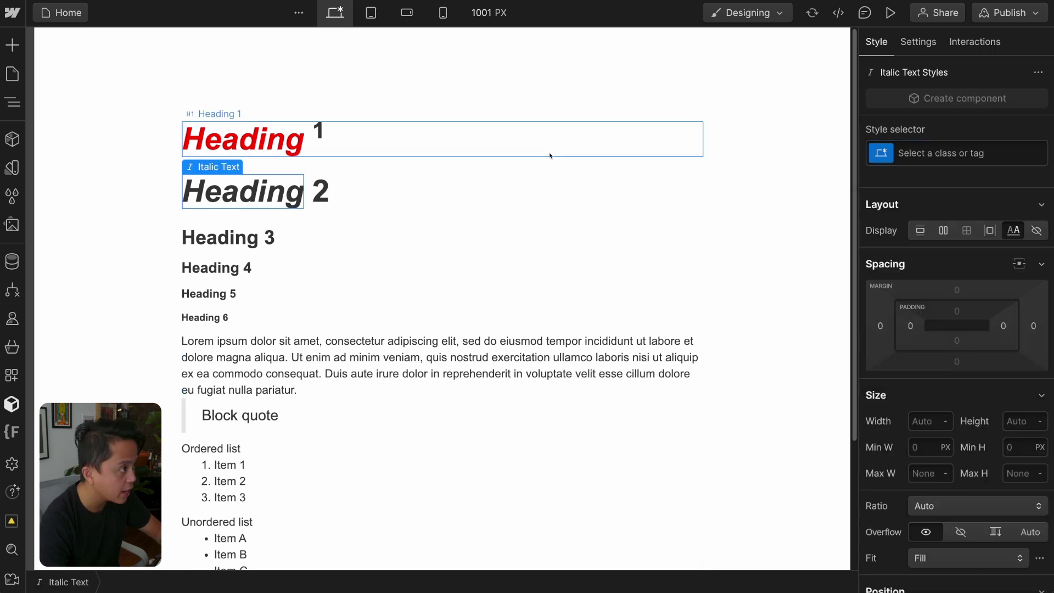
{"action": "left_click", "coordinate": [454, 207]}
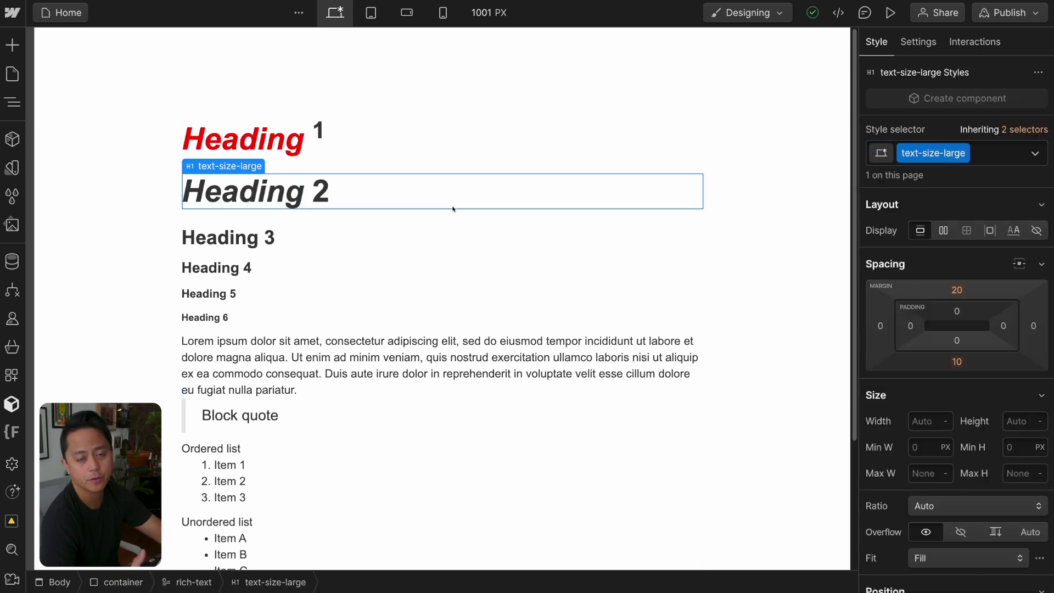
{"action": "left_click", "coordinate": [303, 155]}
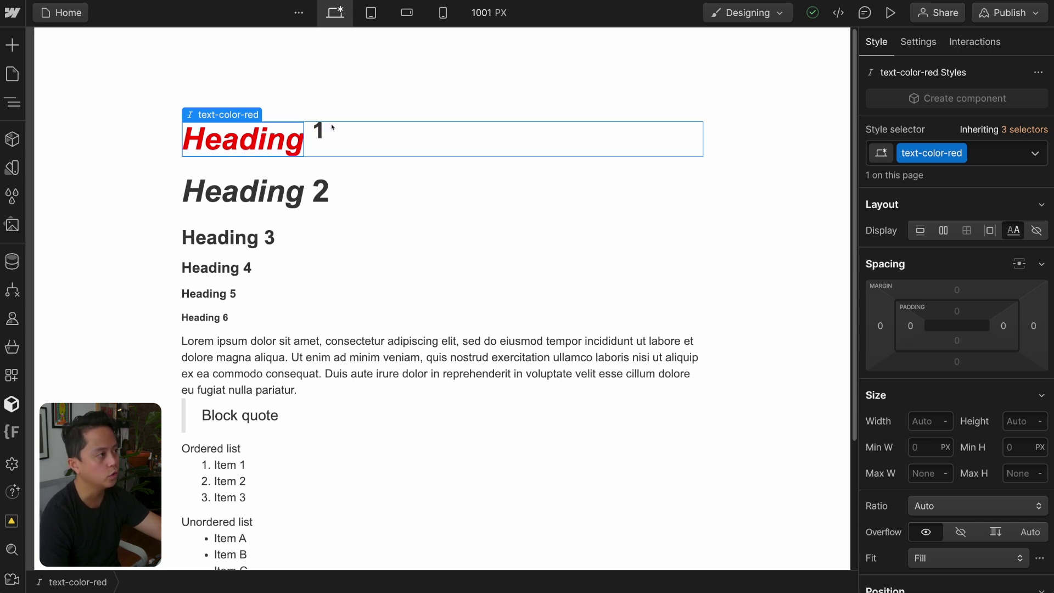
{"action": "left_click", "coordinate": [313, 148]}
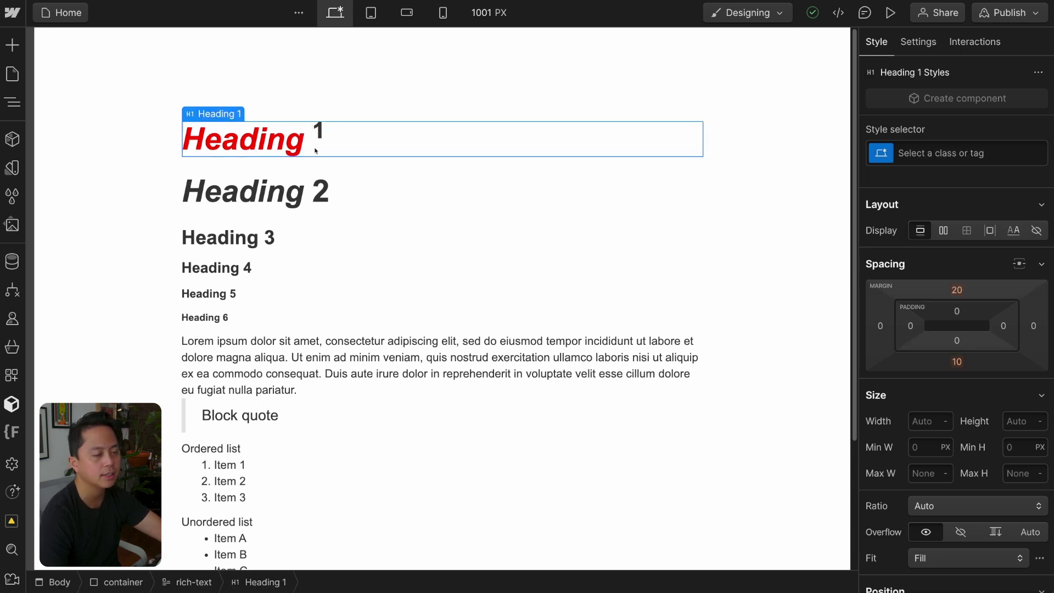
Select the first Italic Text inside Heading 1 and target All Italics nested inside rich-text.
{"action": "left_click", "coordinate": [287, 141]}
{"action": "double_click", "coordinate": [287, 141]}
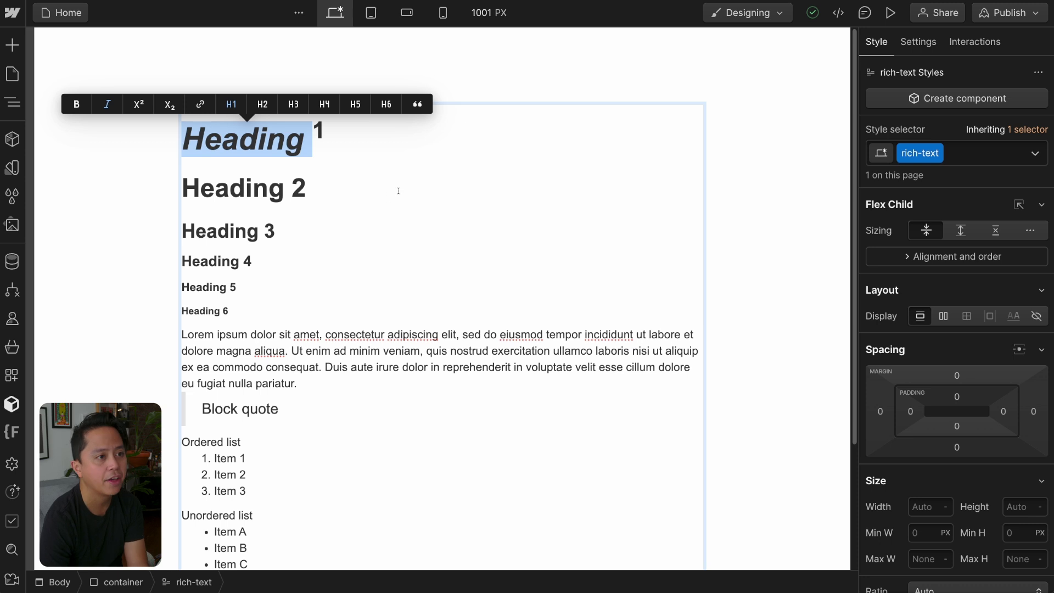
{"action": "key", "text": "Escape"}
{"action": "key", "text": "z"}
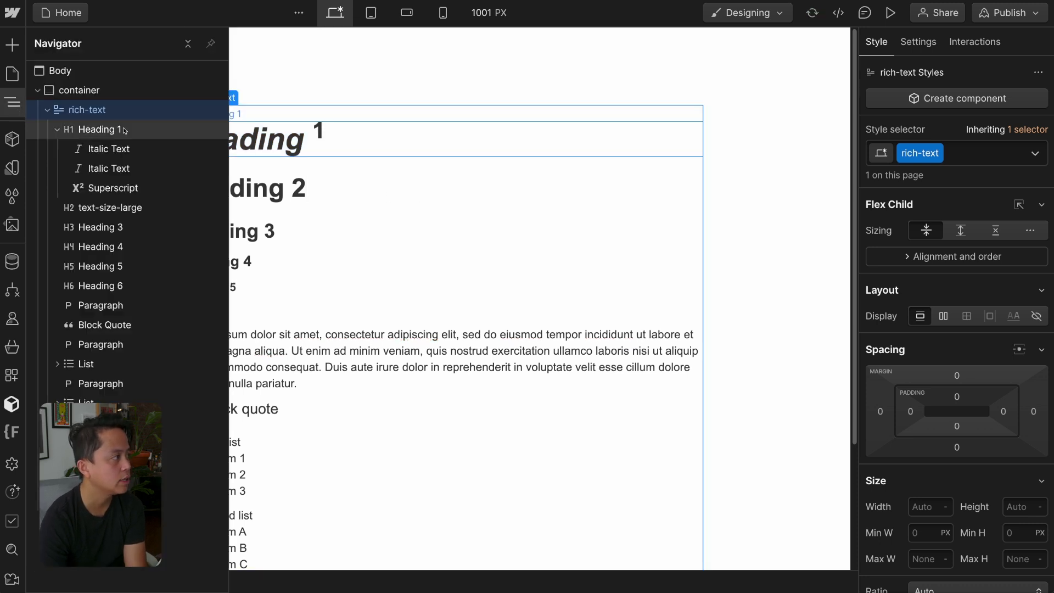
{"action": "left_click", "coordinate": [108, 149]}
{"action": "left_click", "coordinate": [960, 153]}
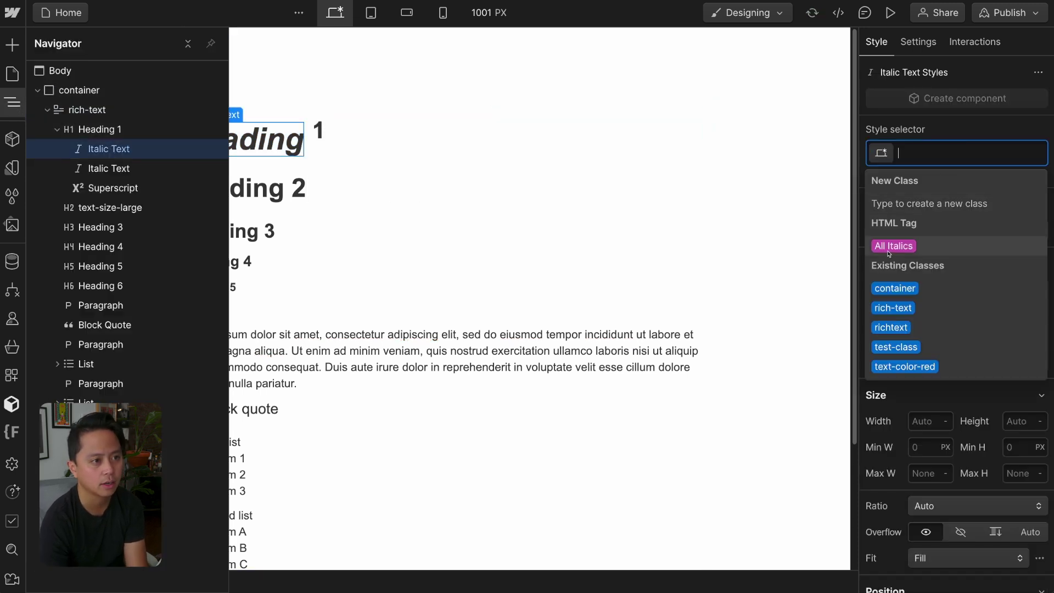
{"action": "left_click", "coordinate": [892, 246]}
{"action": "left_click", "coordinate": [878, 176]}
Set the text color of All Italics nested inside rich-text to red.
{"action": "scroll", "coordinate": [915, 336], "scroll_direction": "down", "scroll_amount": 3}
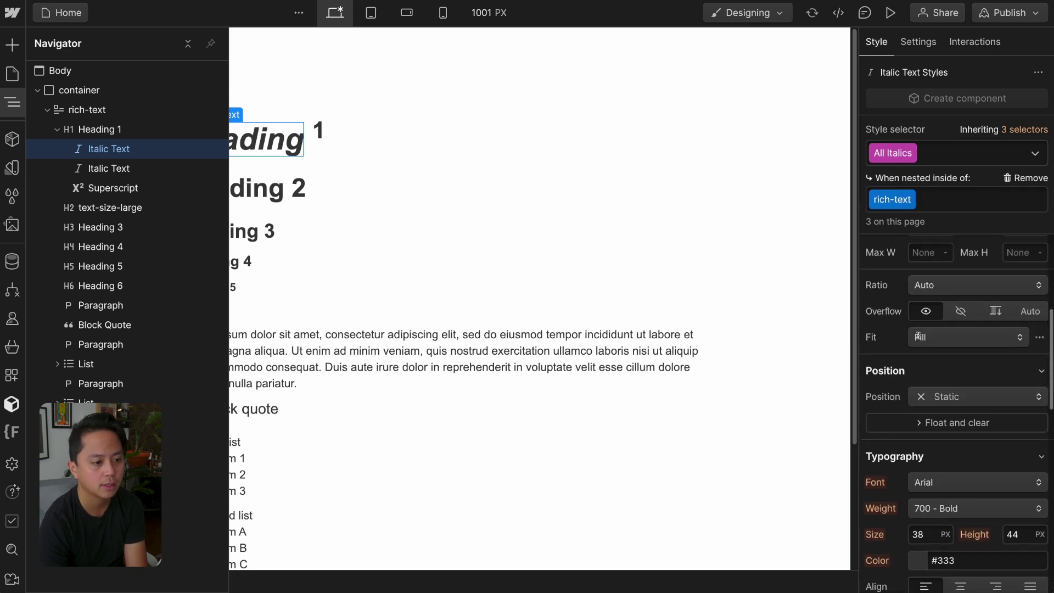
{"action": "scroll", "coordinate": [915, 336], "scroll_direction": "down", "scroll_amount": 1}
{"action": "left_click", "coordinate": [917, 516]}
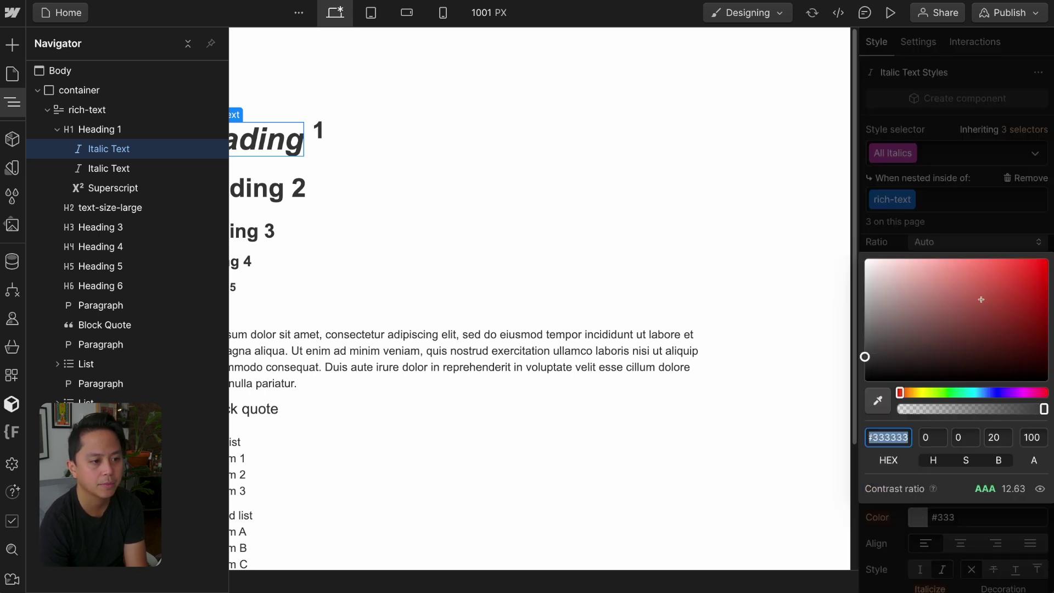
{"action": "type", "text": "red"}
{"action": "key", "text": "Return"}
Italicize the word "Heading" in Heading 2 of the rich text.
{"action": "left_click", "coordinate": [258, 188]}
{"action": "double_click", "coordinate": [236, 144]}
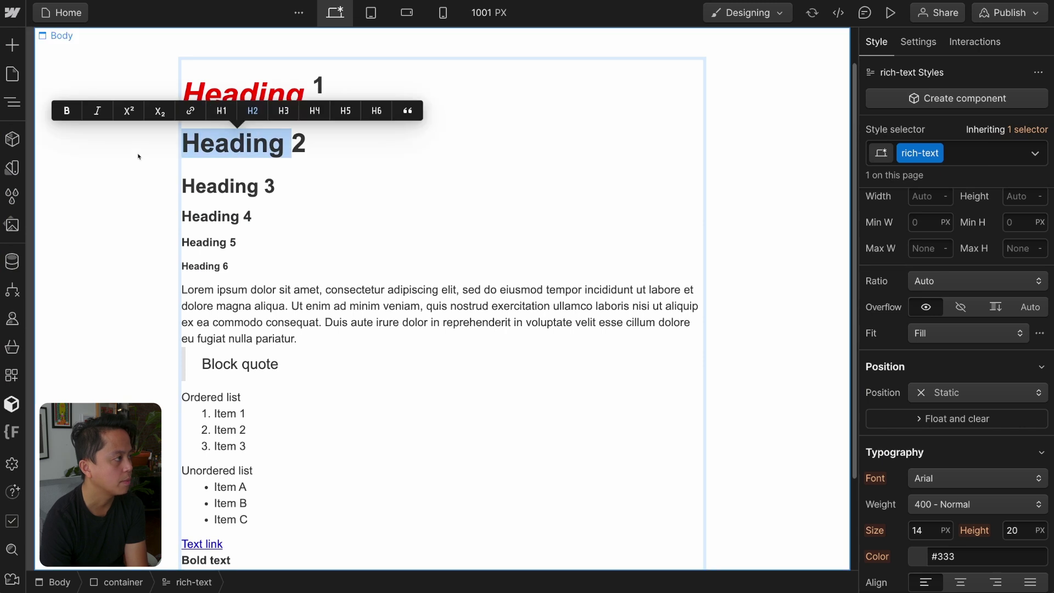
{"action": "left_click", "coordinate": [95, 111]}
{"action": "left_click", "coordinate": [287, 166]}
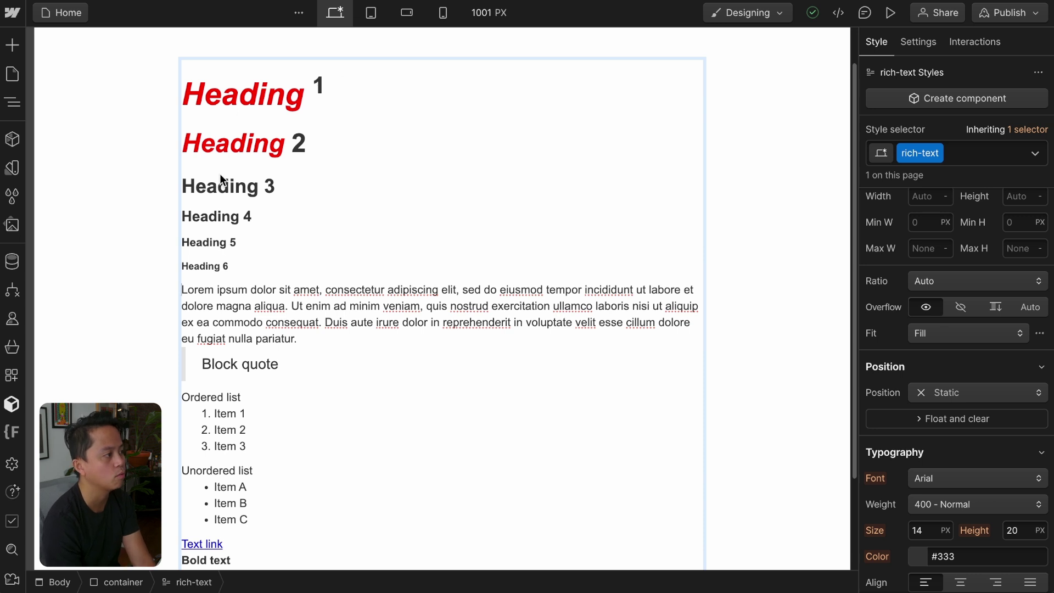
Undo the Heading 2 italics and the red styling of All Italics nested inside rich-text.
{"action": "key", "text": "z"}
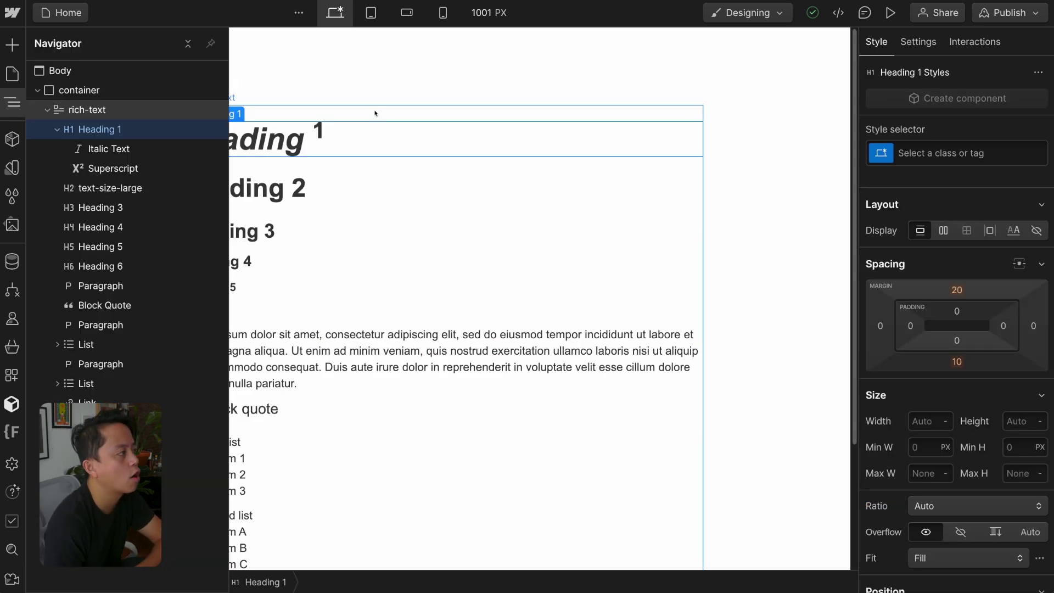
Examine the style selectors of the Italic Text and Superscript elements nested in Heading 1, and of the heading itself.
{"action": "left_click", "coordinate": [172, 147]}
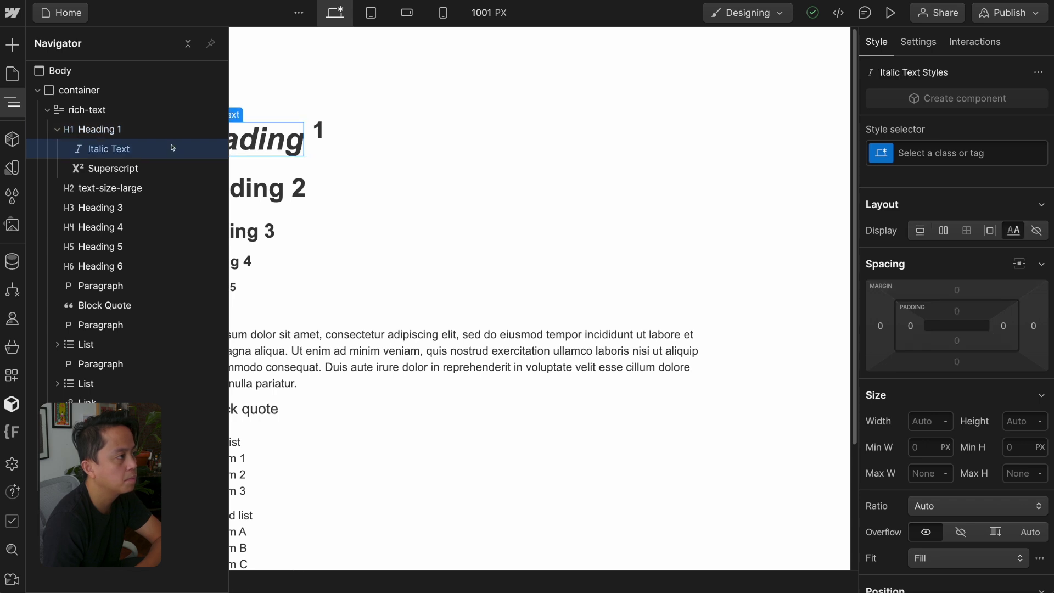
{"action": "left_click", "coordinate": [110, 166]}
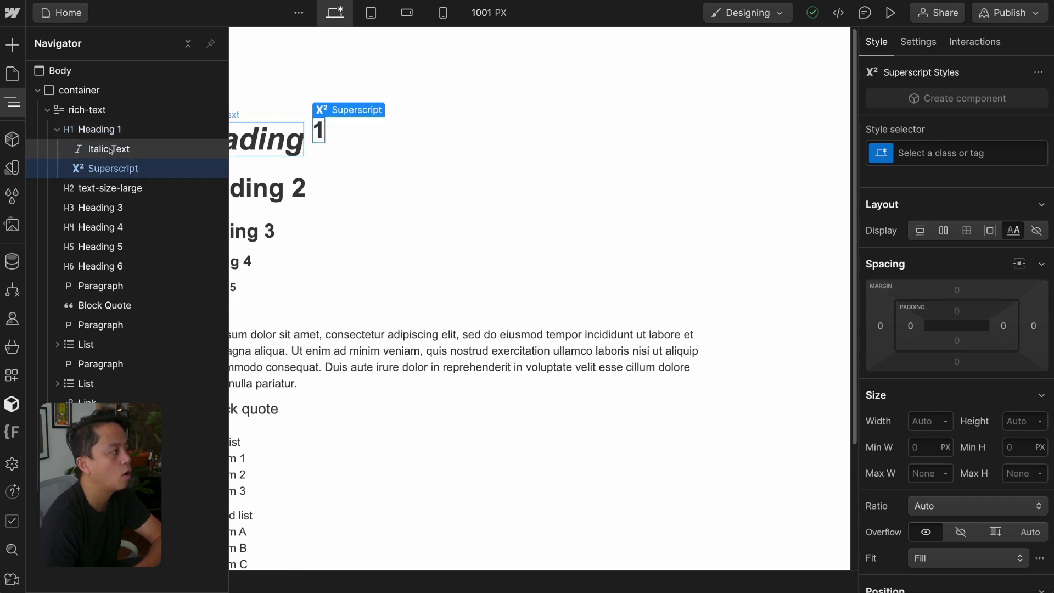
{"action": "left_click", "coordinate": [111, 153]}
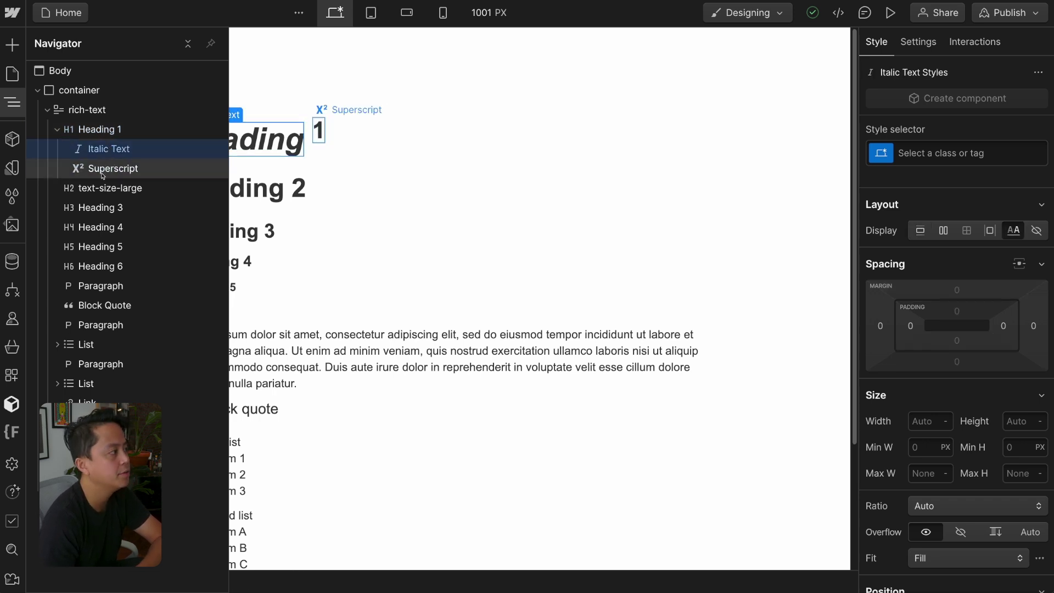
{"action": "left_click", "coordinate": [104, 172]}
{"action": "left_click_drag", "start_coordinate": [114, 159], "coordinate": [100, 144]}
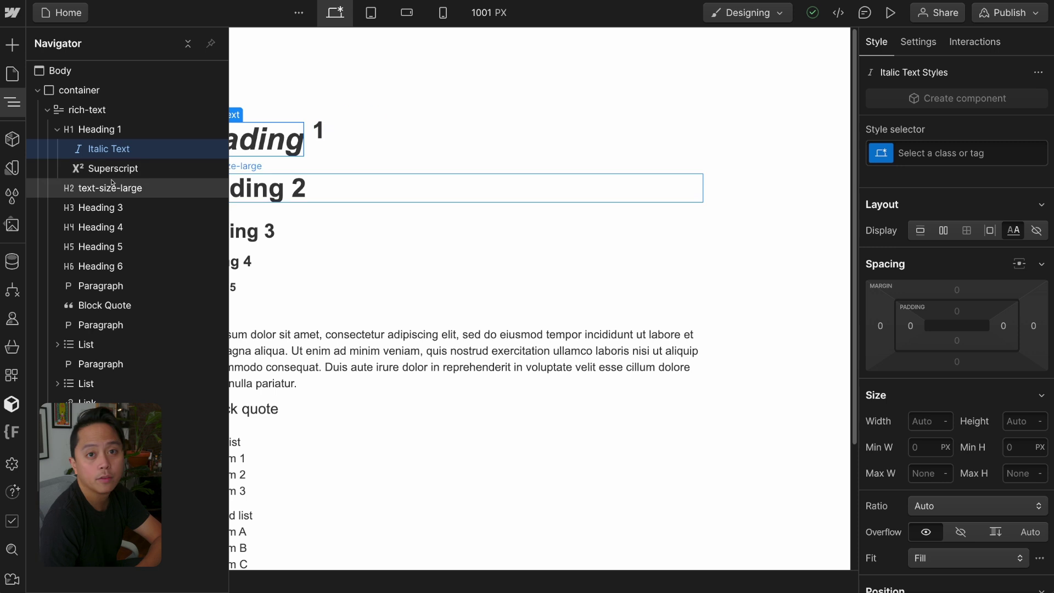
{"action": "left_click", "coordinate": [91, 161]}
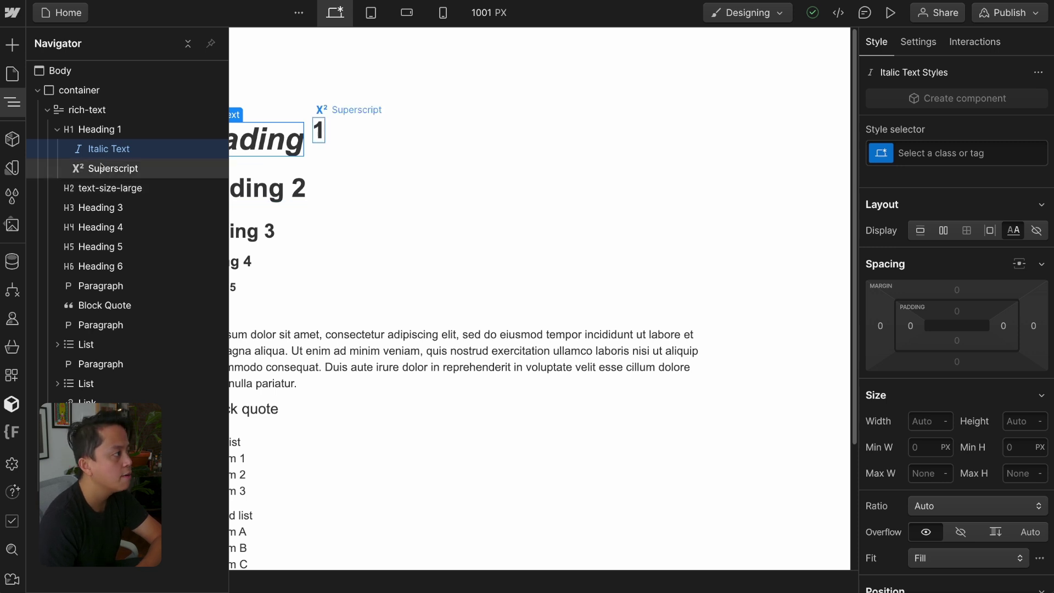
{"action": "left_click", "coordinate": [69, 135]}
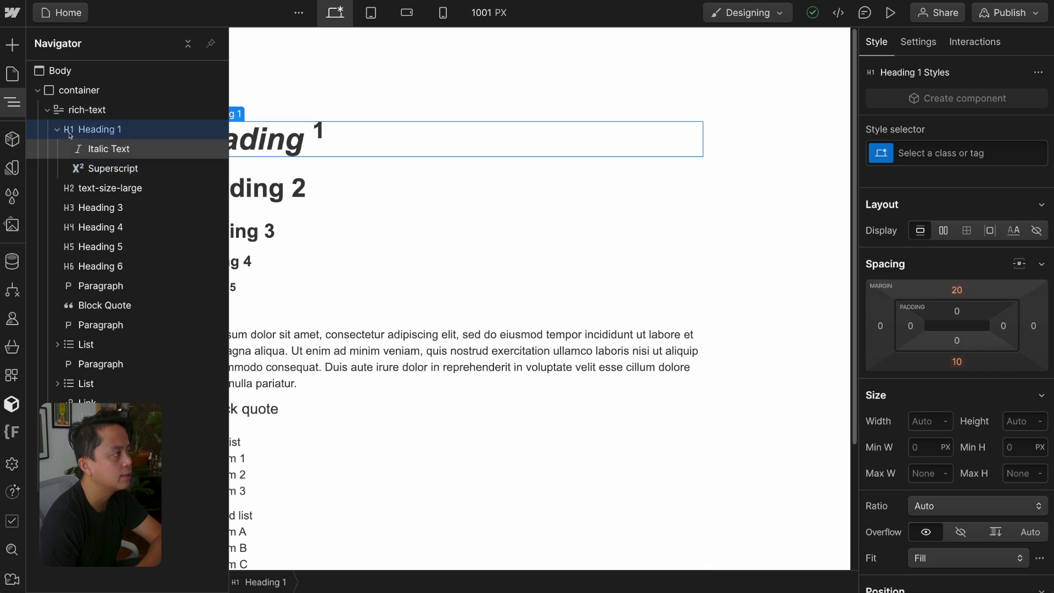
Try to delete the Superscript element inside Heading 1 and undo the deletion.
{"action": "left_click", "coordinate": [103, 168]}
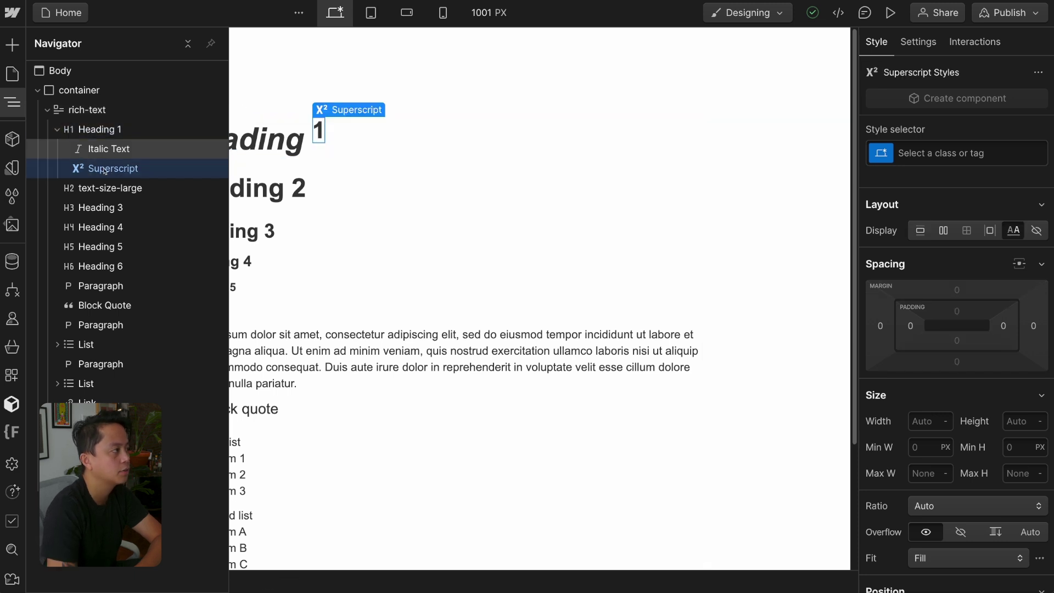
{"action": "key", "text": "Delete"}
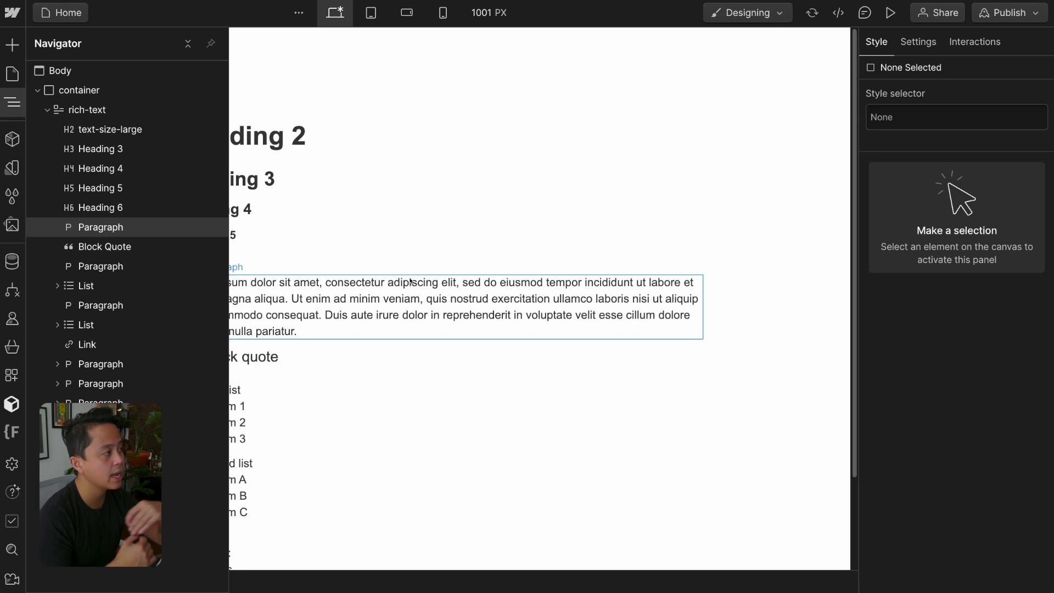
{"action": "key", "text": "ctrl+z"}
Remove the italics from the word "Heading" and the superscript formatting from the "1" in Heading 1.
{"action": "left_click", "coordinate": [390, 189]}
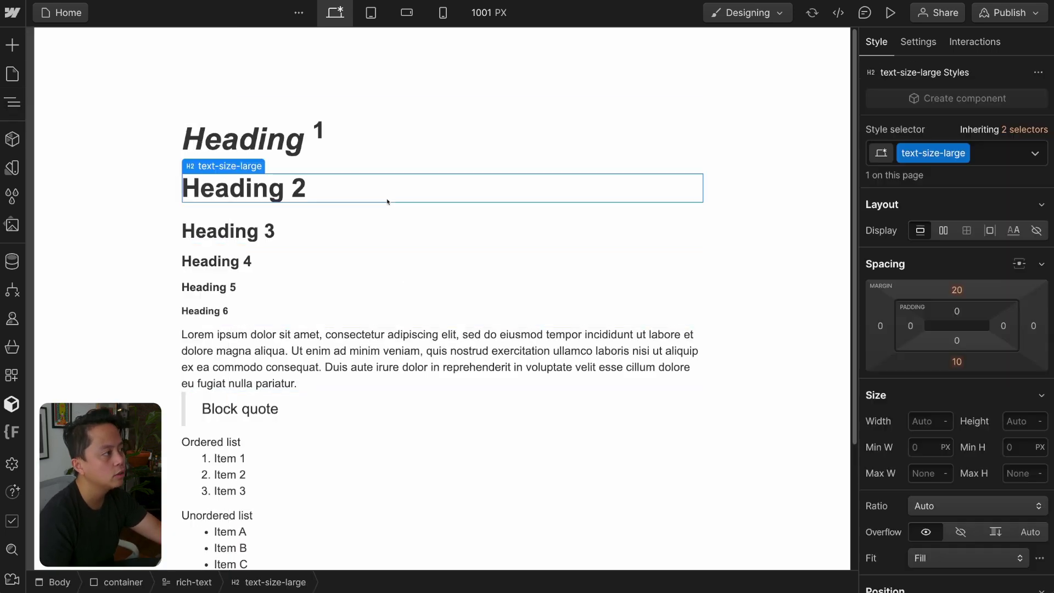
{"action": "left_click", "coordinate": [229, 156]}
{"action": "double_click", "coordinate": [229, 154]}
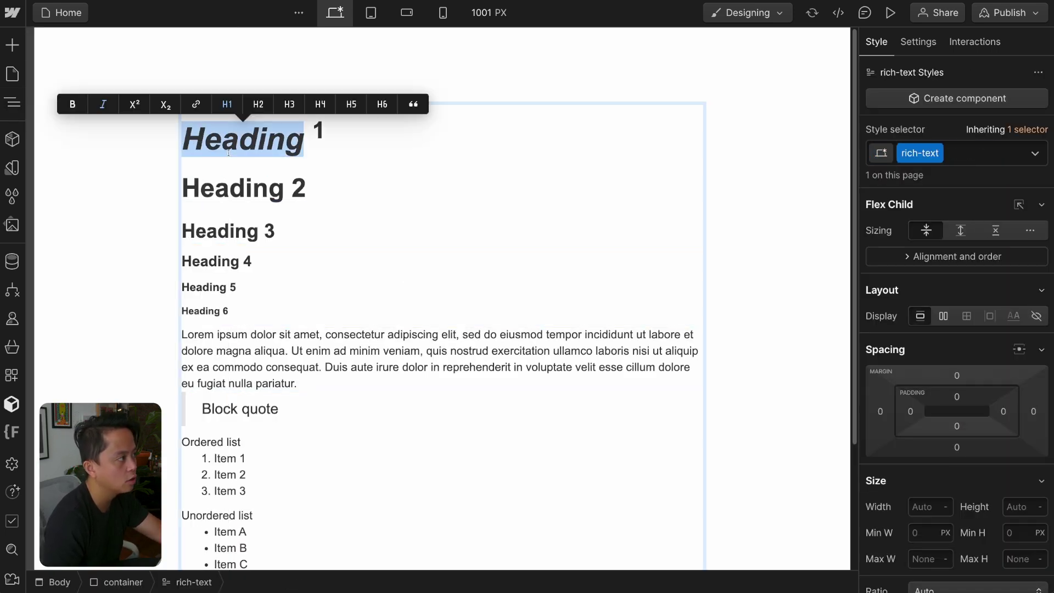
{"action": "left_click", "coordinate": [104, 103]}
{"action": "double_click", "coordinate": [326, 140]}
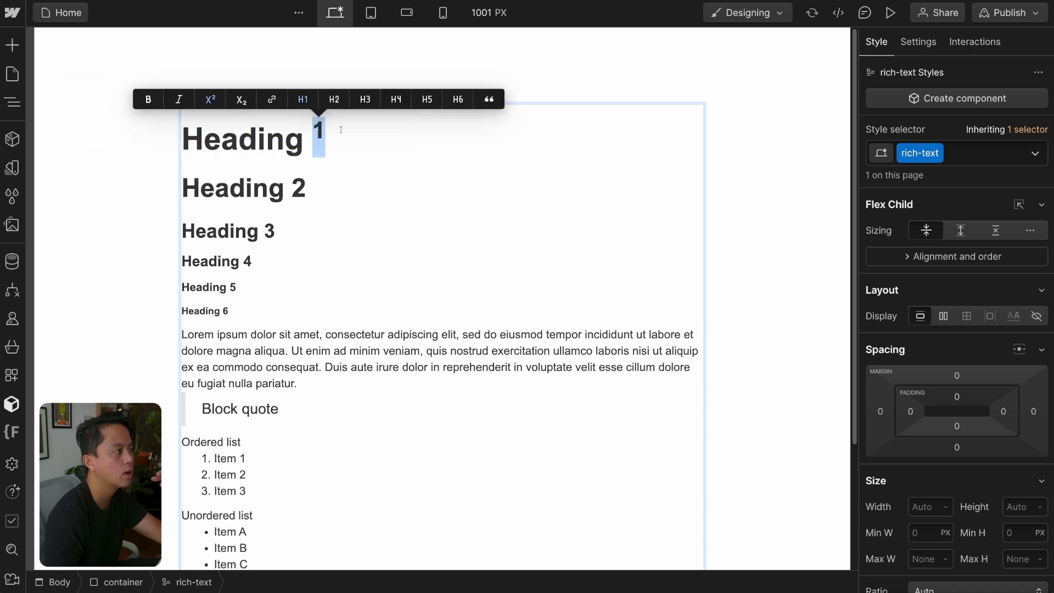
{"action": "left_click", "coordinate": [210, 101]}
{"action": "left_click", "coordinate": [337, 193]}
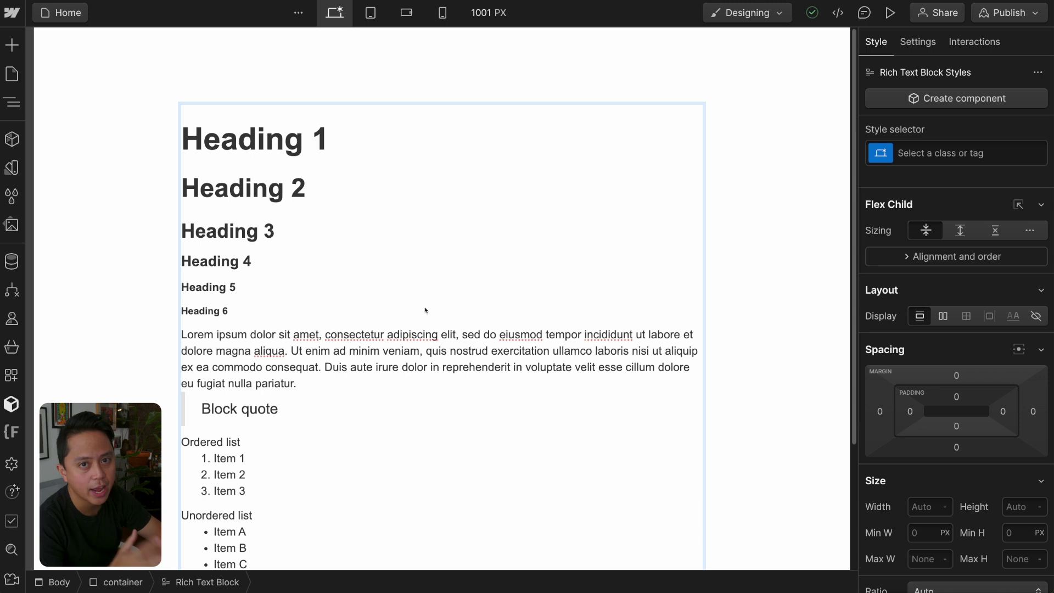
Add an empty line below Heading 1 in the rich text block and insert the image small.jpg there.
{"action": "double_click", "coordinate": [330, 140]}
{"action": "key", "text": "Return"}
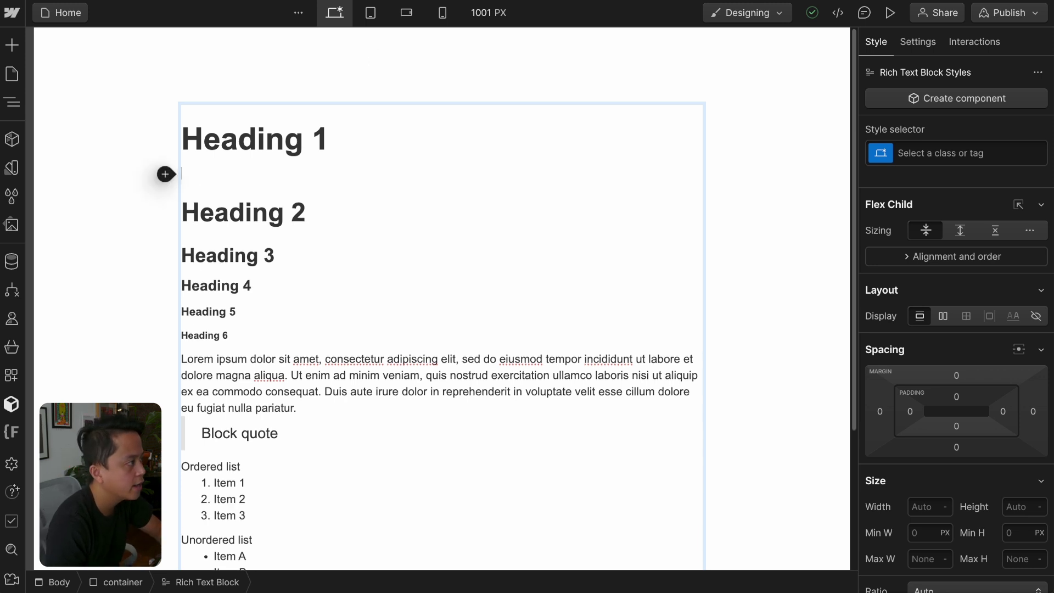
{"action": "left_click", "coordinate": [164, 175]}
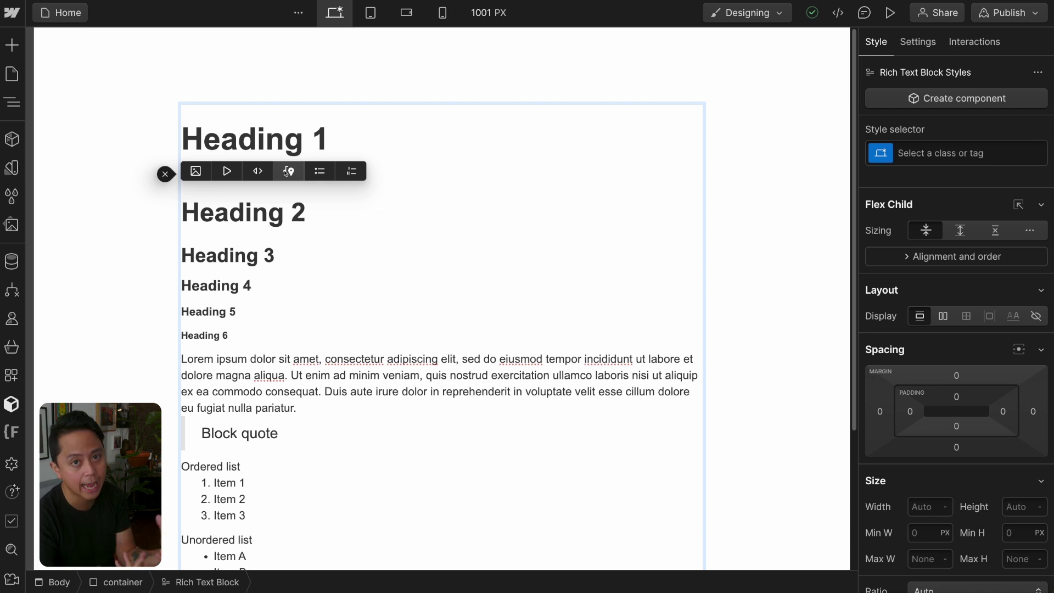
{"action": "left_click", "coordinate": [195, 172]}
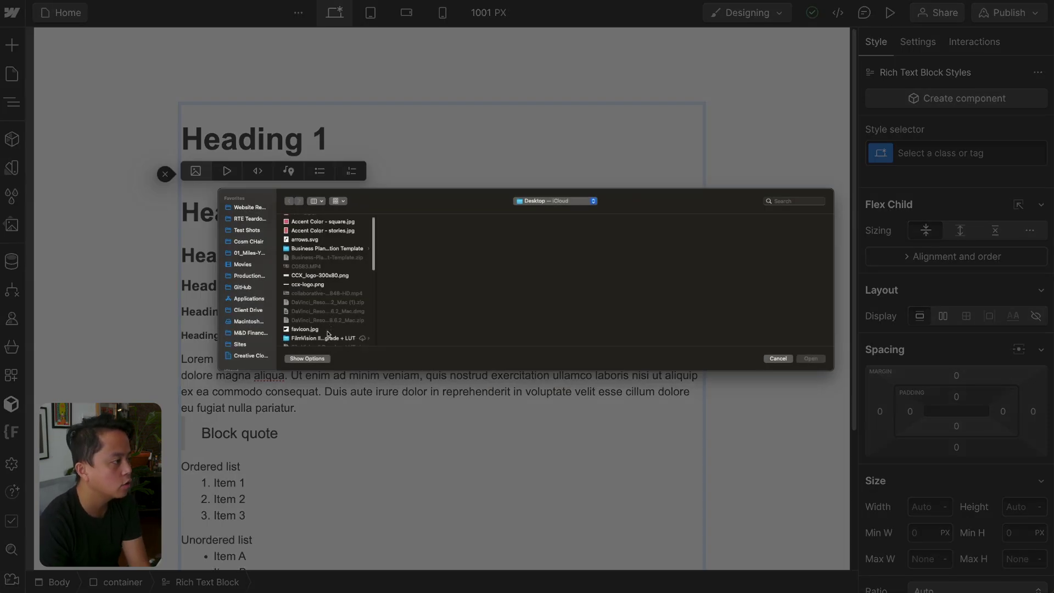
{"action": "scroll", "coordinate": [328, 334], "scroll_direction": "down", "scroll_amount": 10}
{"action": "double_click", "coordinate": [298, 283]}
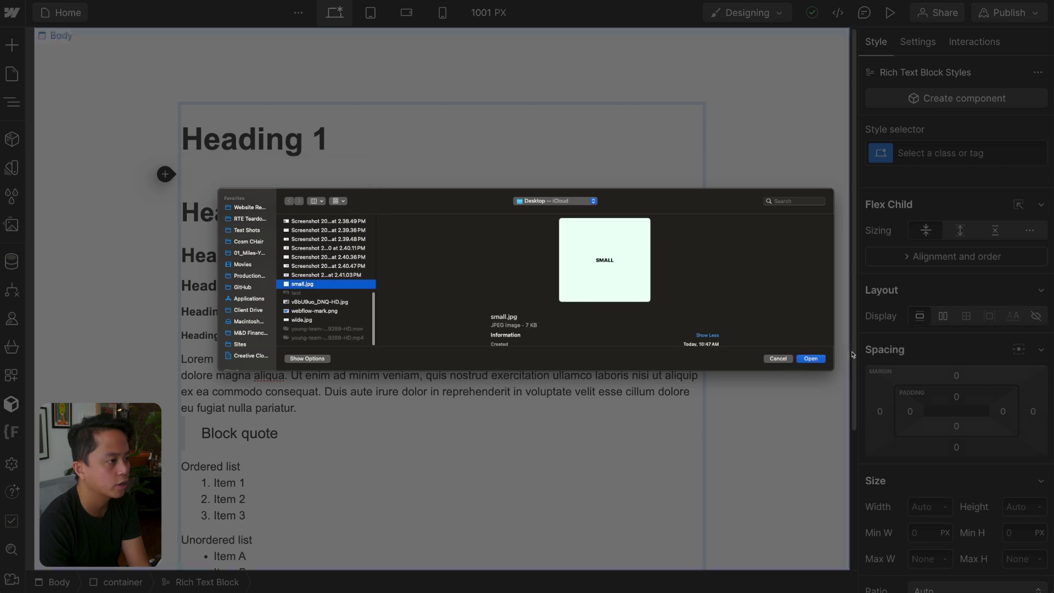
{"action": "left_click", "coordinate": [622, 284]}
Insert the image wide.jpg into the rich text block directly below the SMALL image.
{"action": "left_click", "coordinate": [454, 305]}
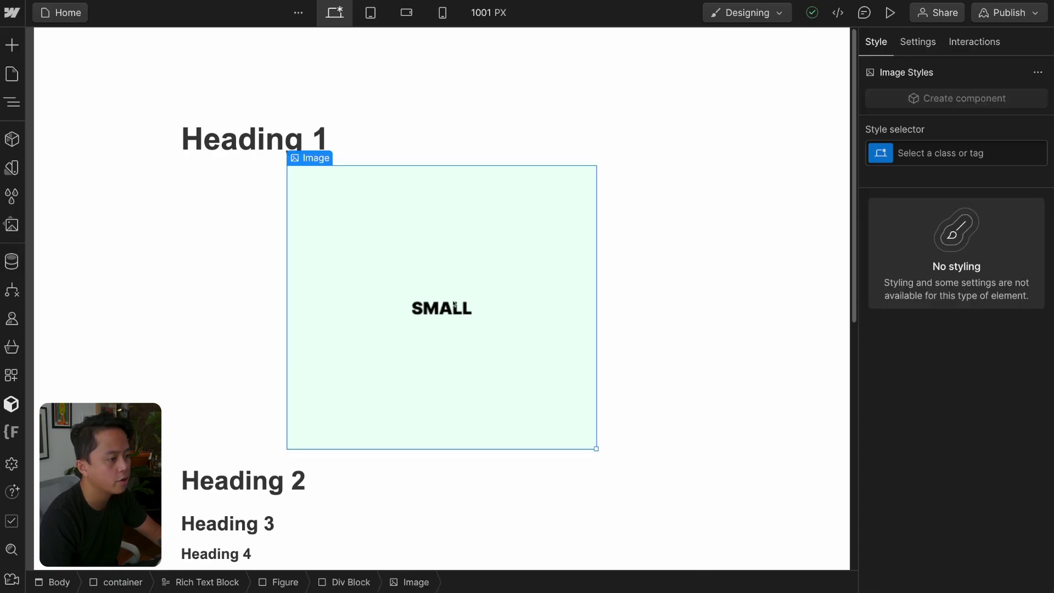
{"action": "double_click", "coordinate": [454, 305]}
{"action": "scroll", "coordinate": [314, 313], "scroll_direction": "down", "scroll_amount": 10}
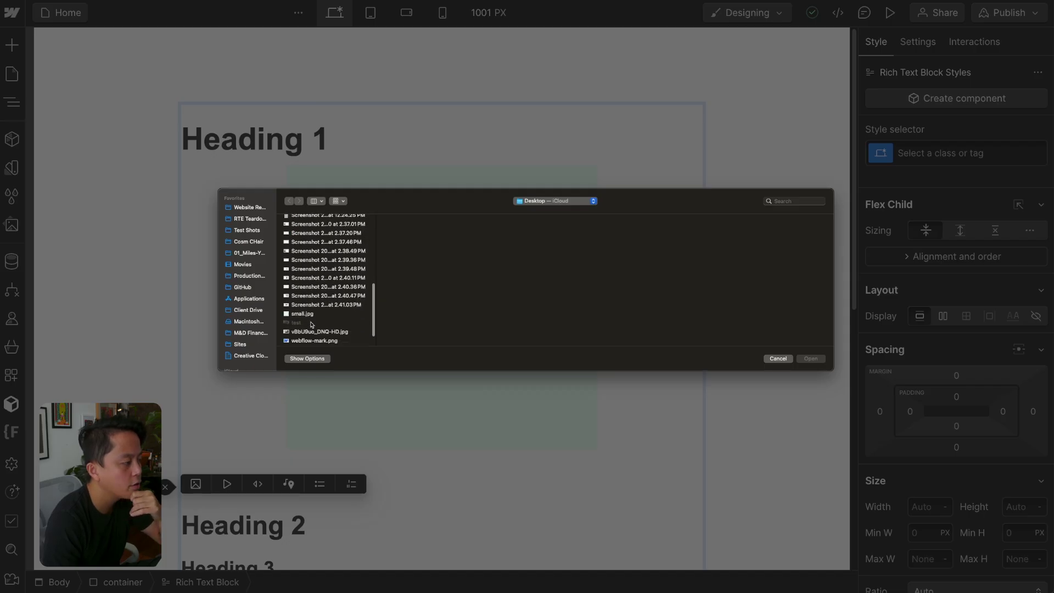
{"action": "double_click", "coordinate": [303, 319]}
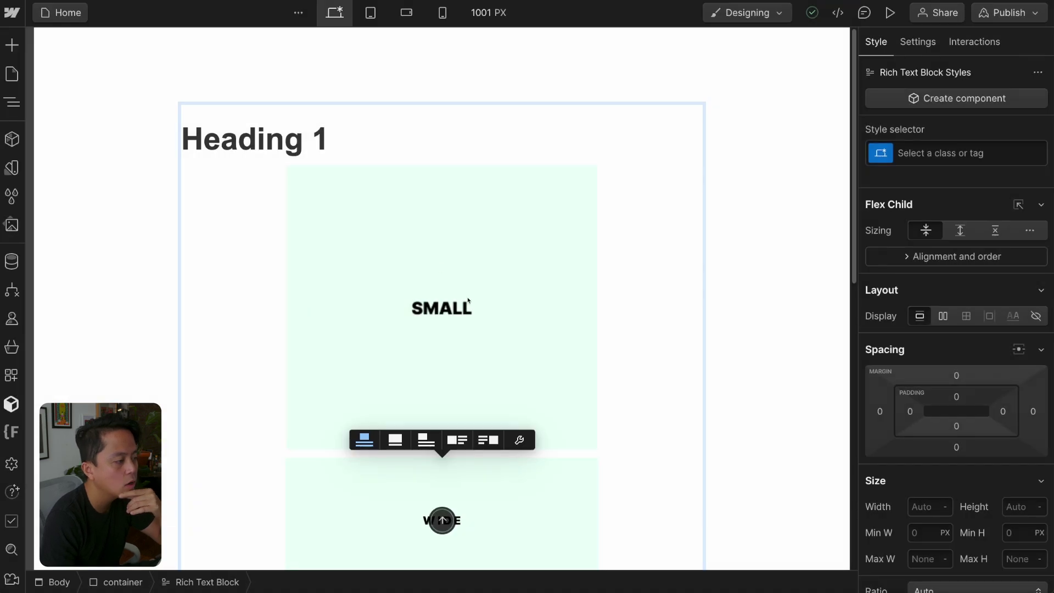
Set the SMALL image in the rich text block to full-width alignment and reselect it to check the setting.
{"action": "scroll", "coordinate": [468, 298], "scroll_direction": "down", "scroll_amount": 1}
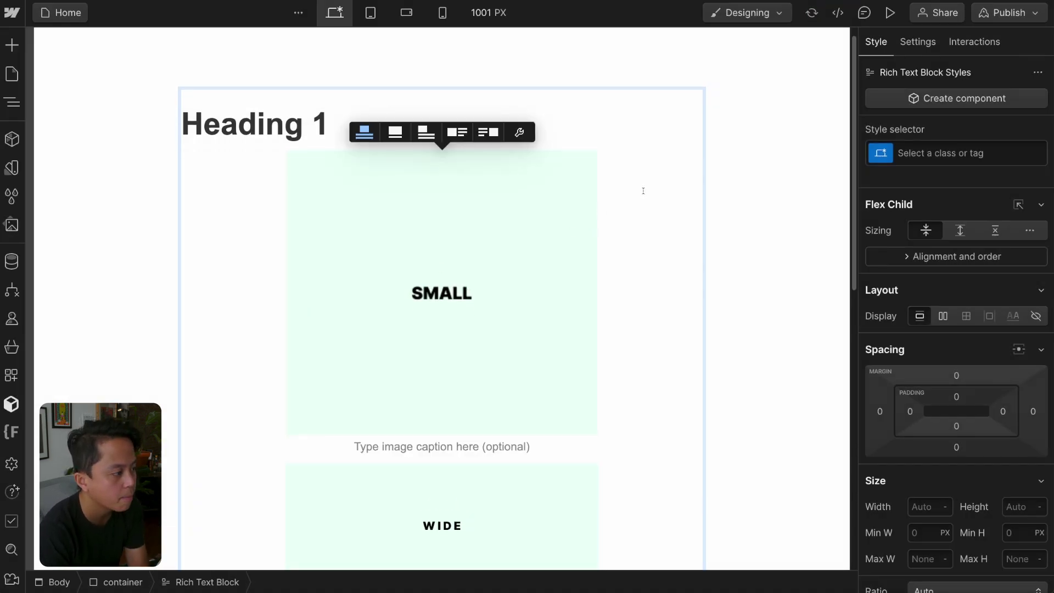
{"action": "scroll", "coordinate": [631, 193], "scroll_direction": "down", "scroll_amount": 2}
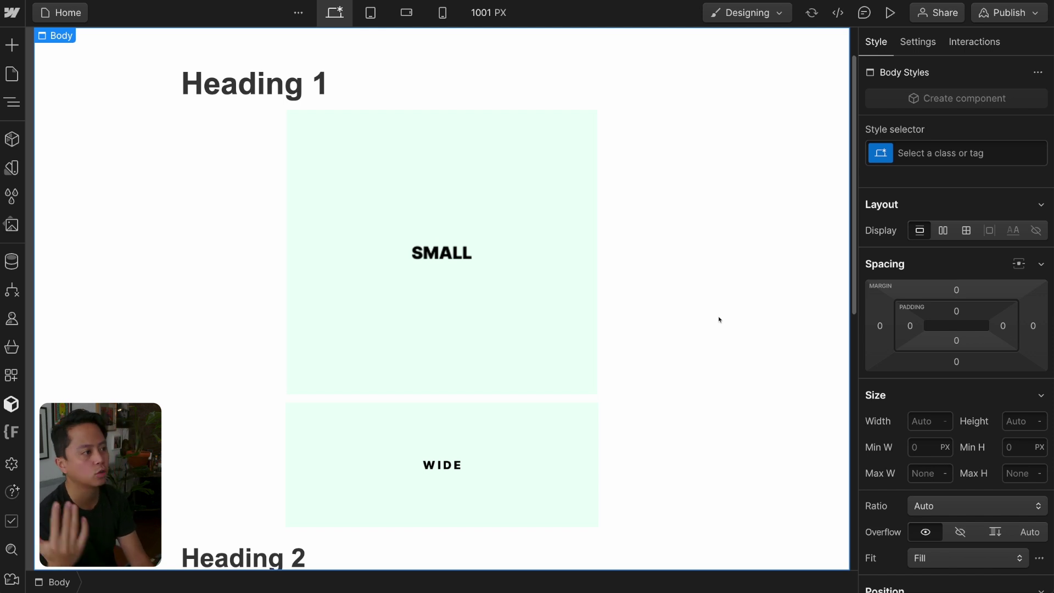
{"action": "left_click", "coordinate": [499, 291]}
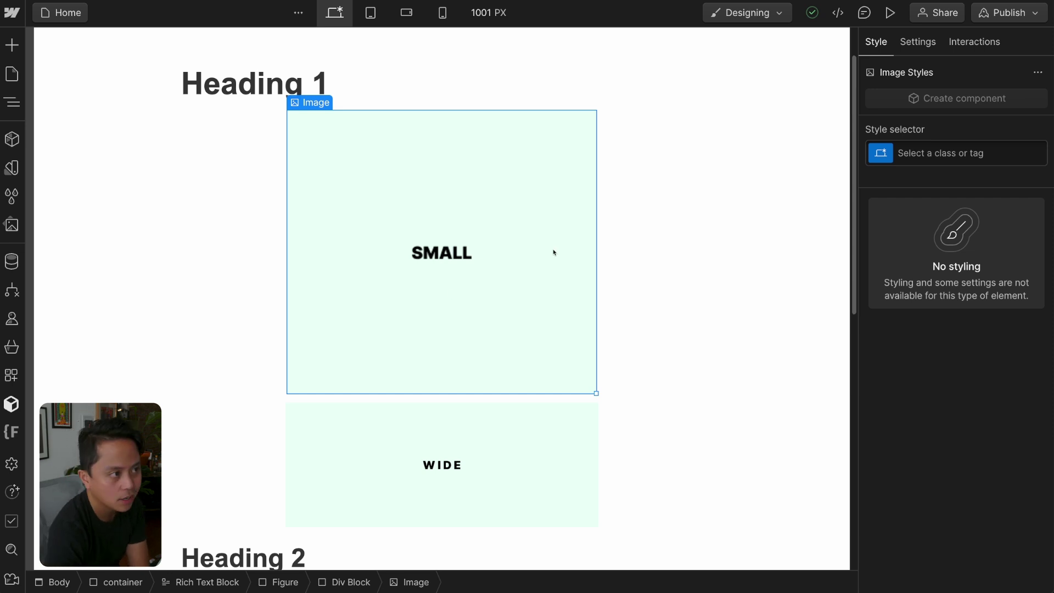
{"action": "left_click", "coordinate": [637, 447]}
{"action": "left_click", "coordinate": [524, 317]}
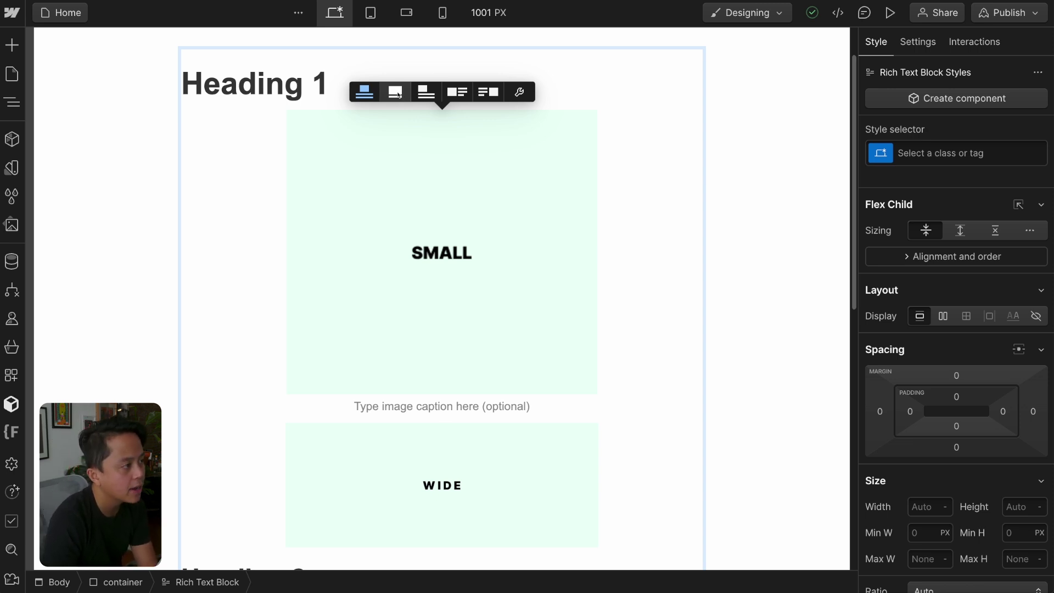
{"action": "left_click", "coordinate": [398, 95]}
{"action": "left_click", "coordinate": [754, 266]}
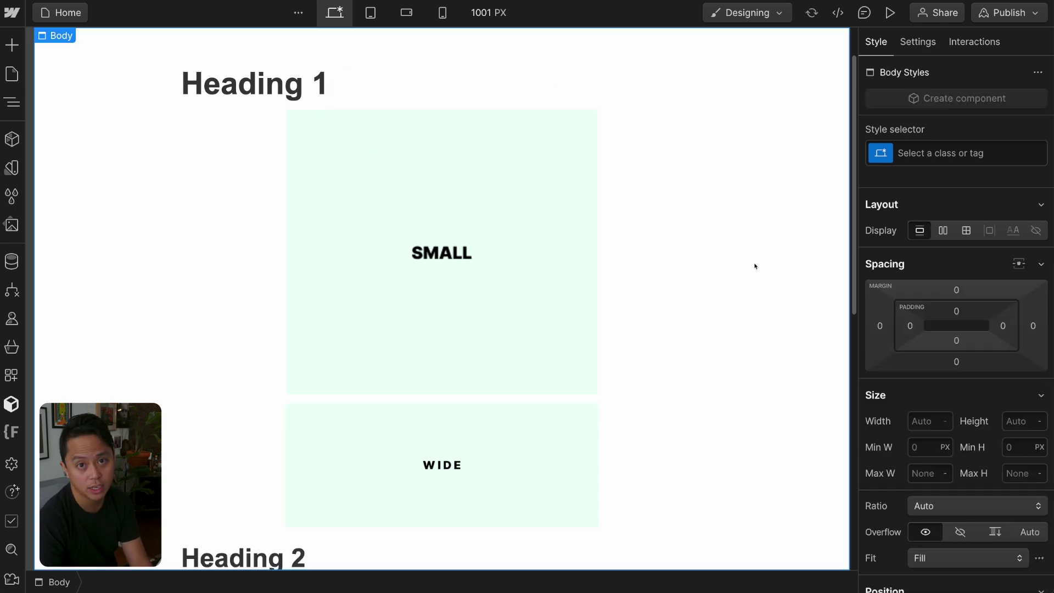
{"action": "left_click", "coordinate": [437, 117]}
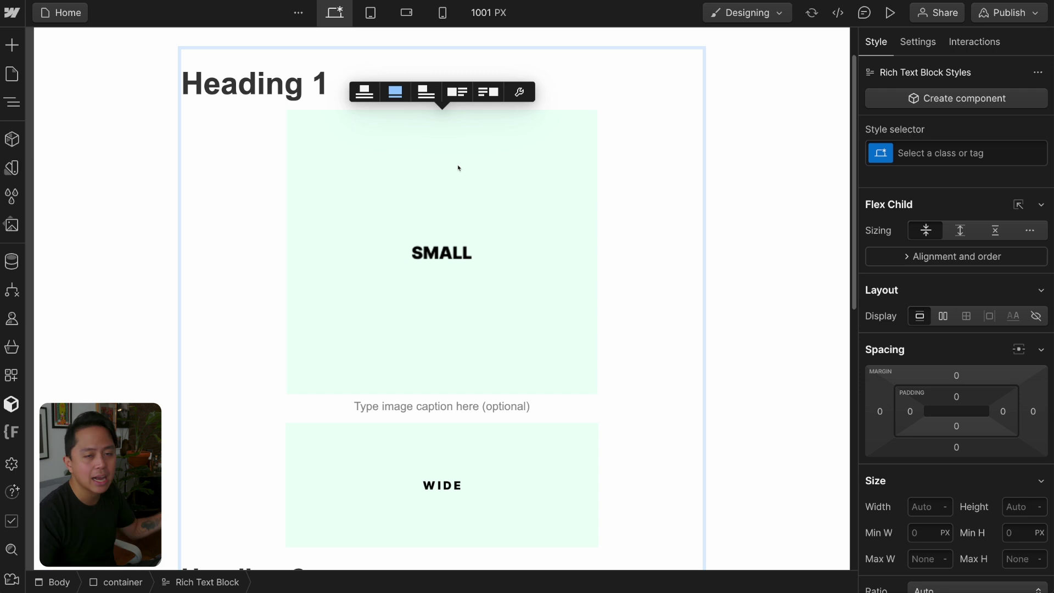
Set the WIDE image in the rich text block to full-width alignment.
{"action": "scroll", "coordinate": [461, 274], "scroll_direction": "down", "scroll_amount": 2}
{"action": "left_click", "coordinate": [467, 409]}
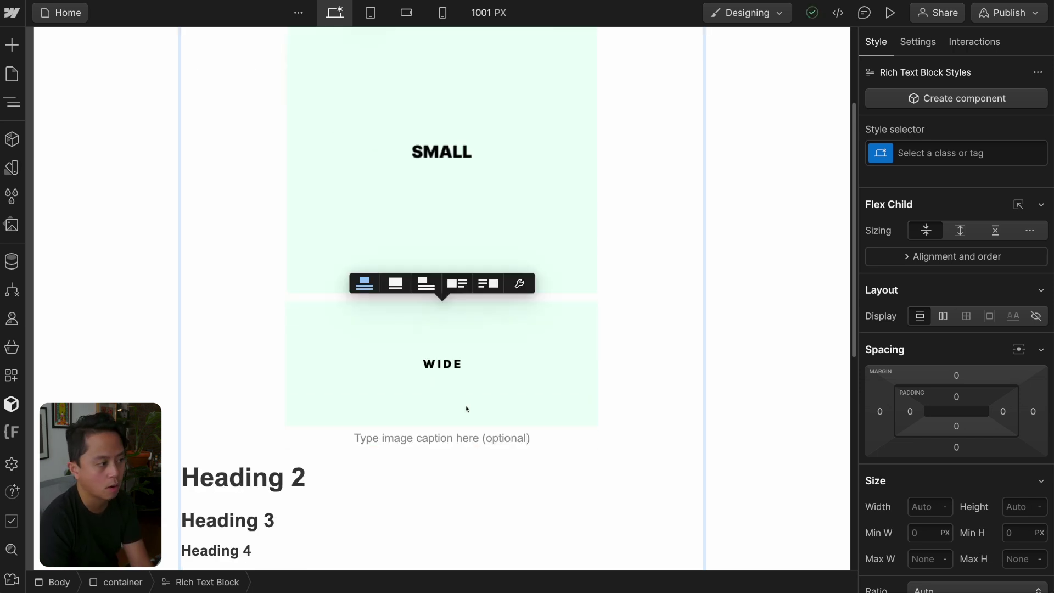
{"action": "left_click", "coordinate": [397, 286]}
{"action": "left_click", "coordinate": [763, 341]}
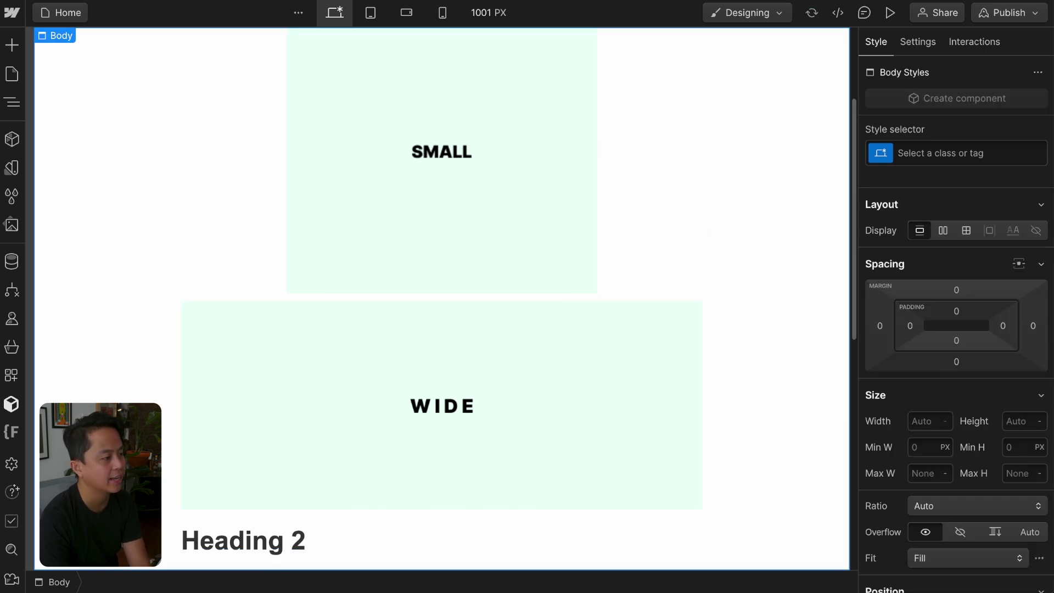
Align the SMALL image to the left edge of the rich text block, without text wrapping.
{"action": "scroll", "coordinate": [396, 450], "scroll_direction": "down", "scroll_amount": 1}
{"action": "left_click", "coordinate": [380, 340]}
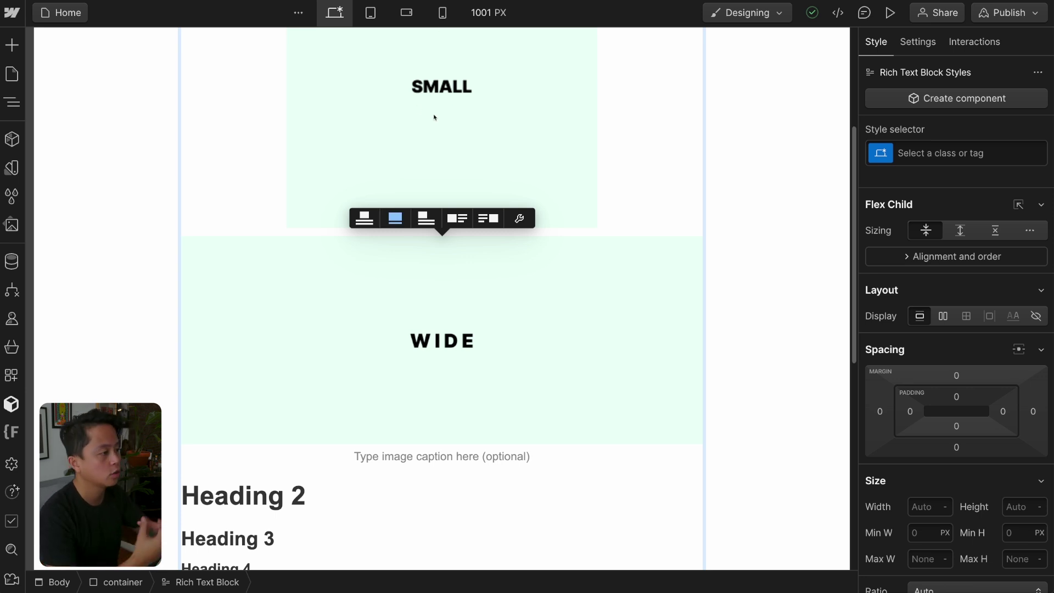
{"action": "scroll", "coordinate": [439, 120], "scroll_direction": "down", "scroll_amount": 1}
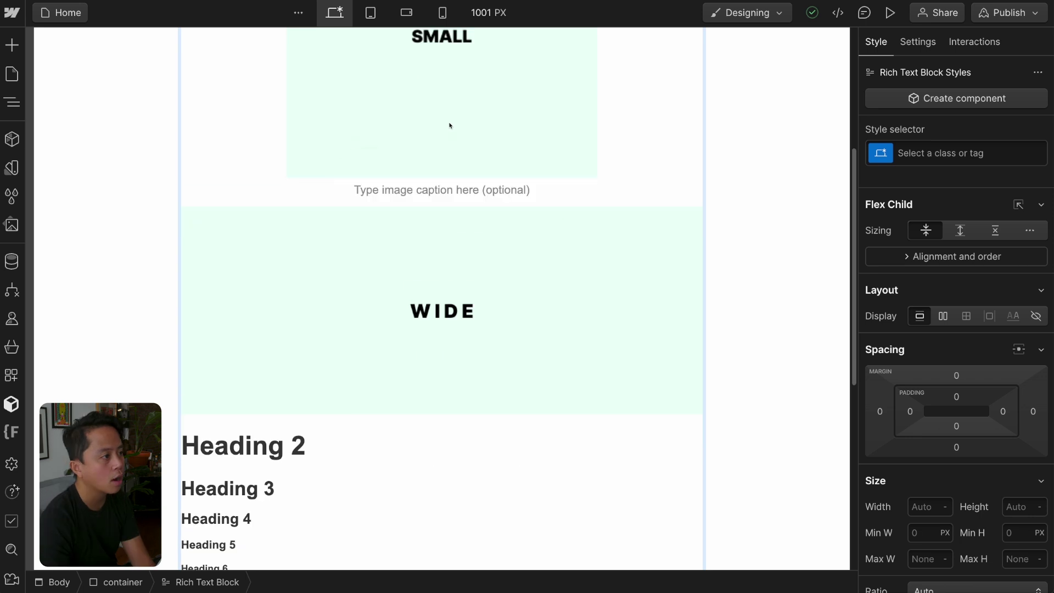
{"action": "scroll", "coordinate": [449, 124], "scroll_direction": "up", "scroll_amount": 4}
{"action": "left_click", "coordinate": [431, 90]}
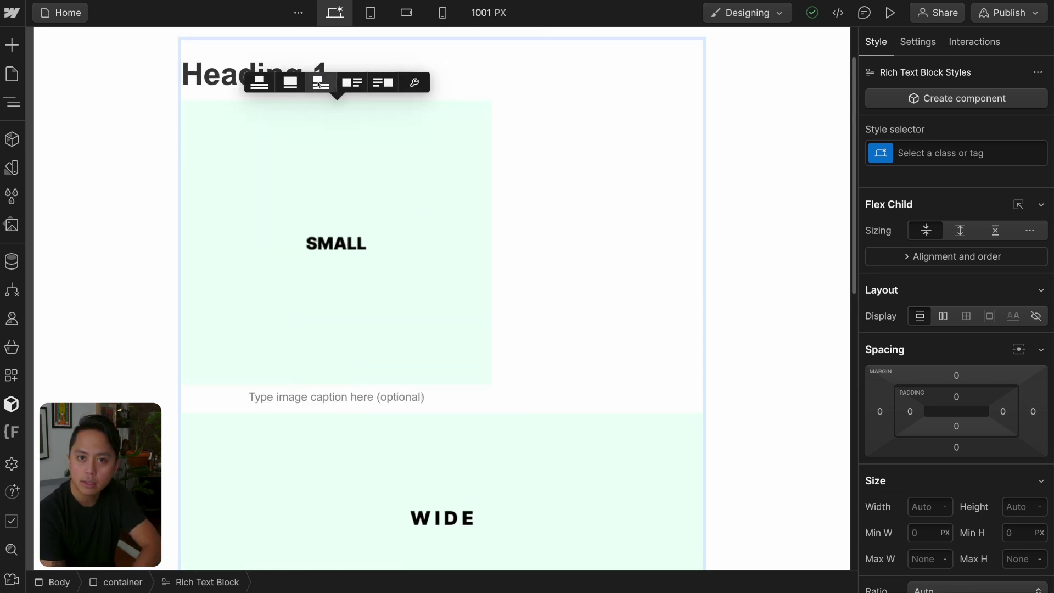
Align the WIDE image to the left edge of the rich text block, without text wrapping.
{"action": "scroll", "coordinate": [630, 332], "scroll_direction": "down", "scroll_amount": 2}
{"action": "scroll", "coordinate": [494, 332], "scroll_direction": "up", "scroll_amount": 1}
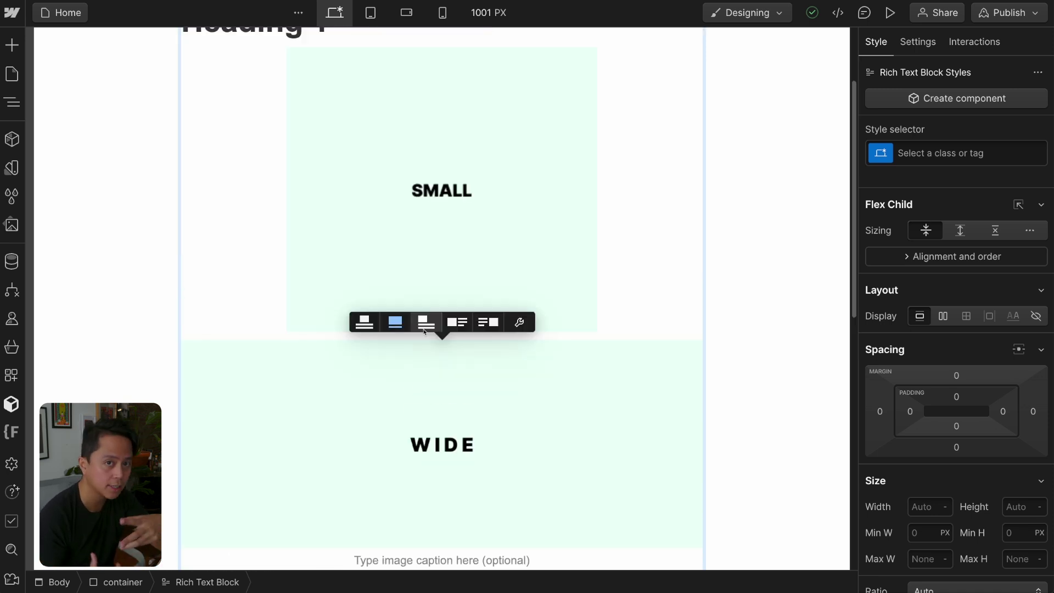
{"action": "left_click", "coordinate": [424, 331]}
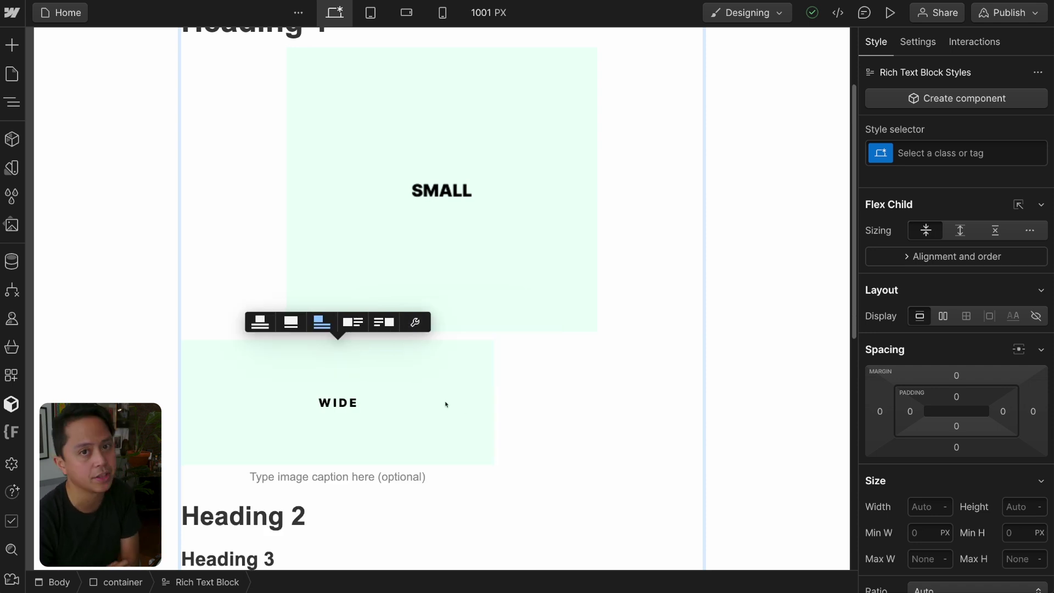
Set the SMALL image in the rich text block to left alignment with text wrapping and reselect it to check the setting.
{"action": "scroll", "coordinate": [445, 404], "scroll_direction": "up", "scroll_amount": 2}
{"action": "left_click", "coordinate": [376, 242]}
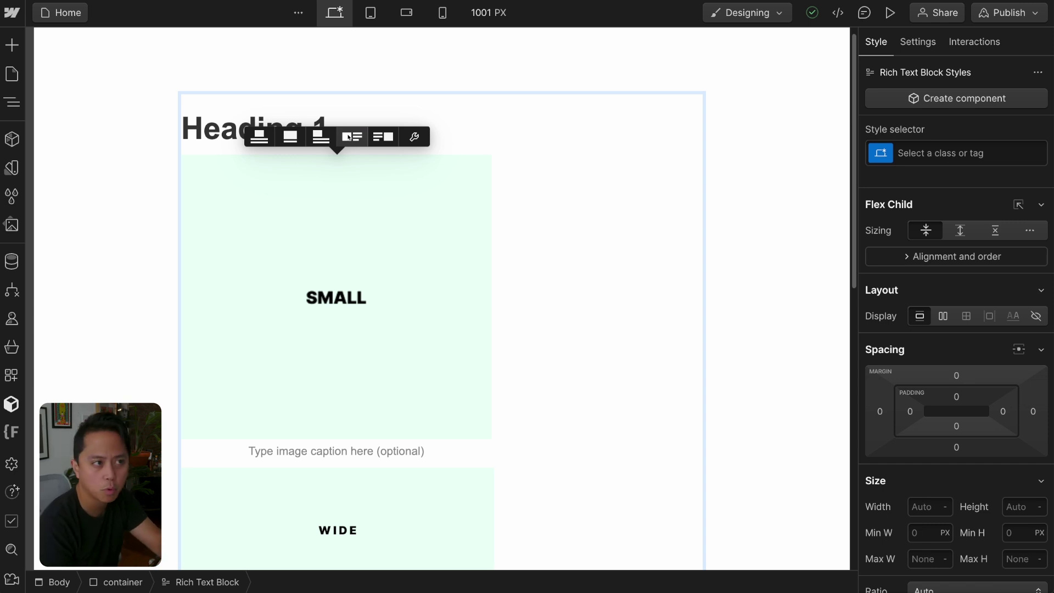
{"action": "left_click", "coordinate": [403, 80]}
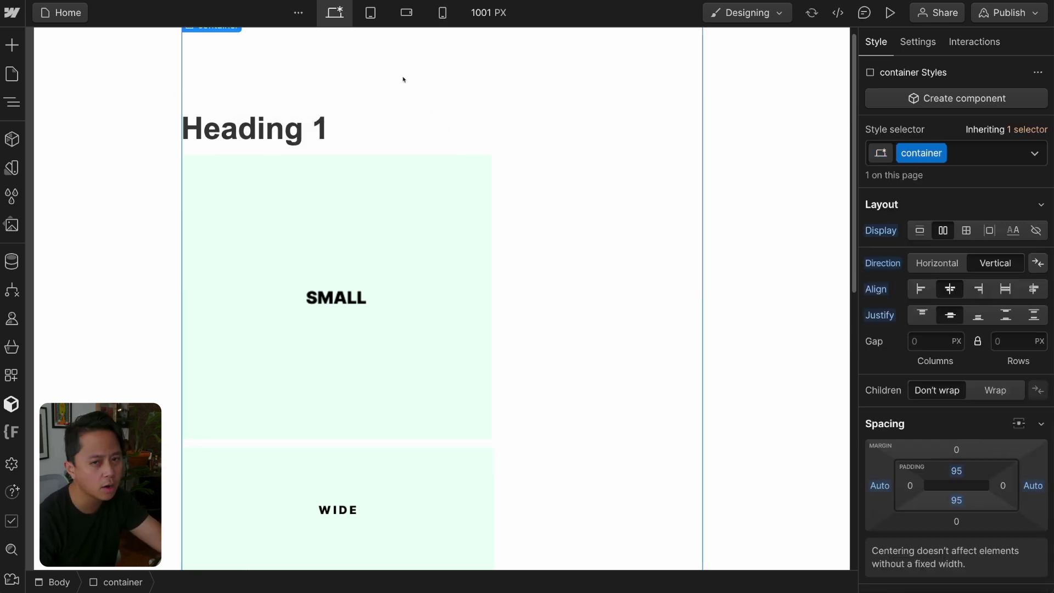
{"action": "left_click", "coordinate": [361, 227]}
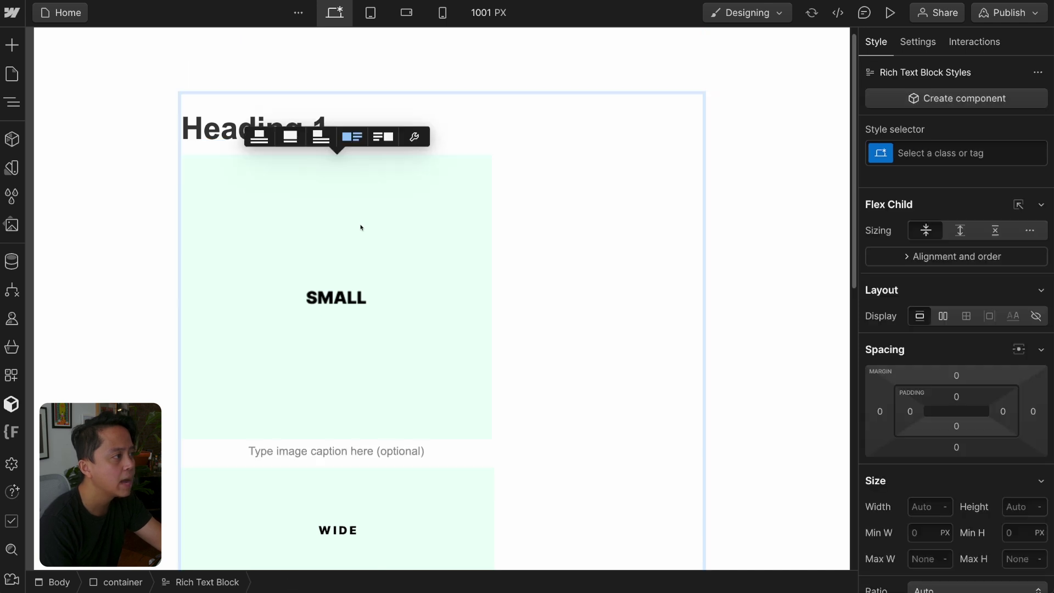
{"action": "left_click", "coordinate": [353, 135]}
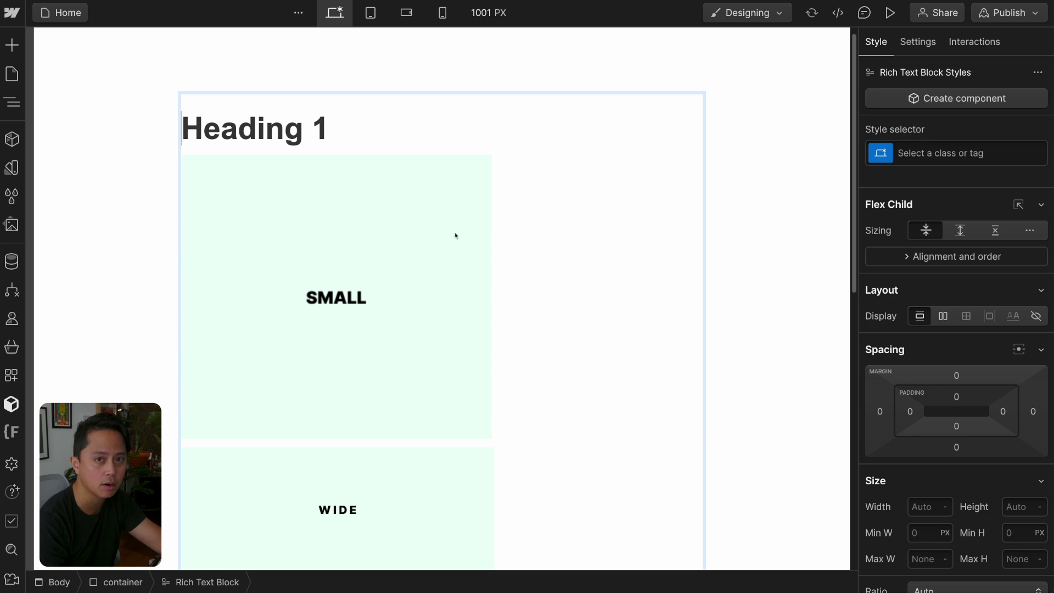
{"action": "left_click", "coordinate": [322, 276]}
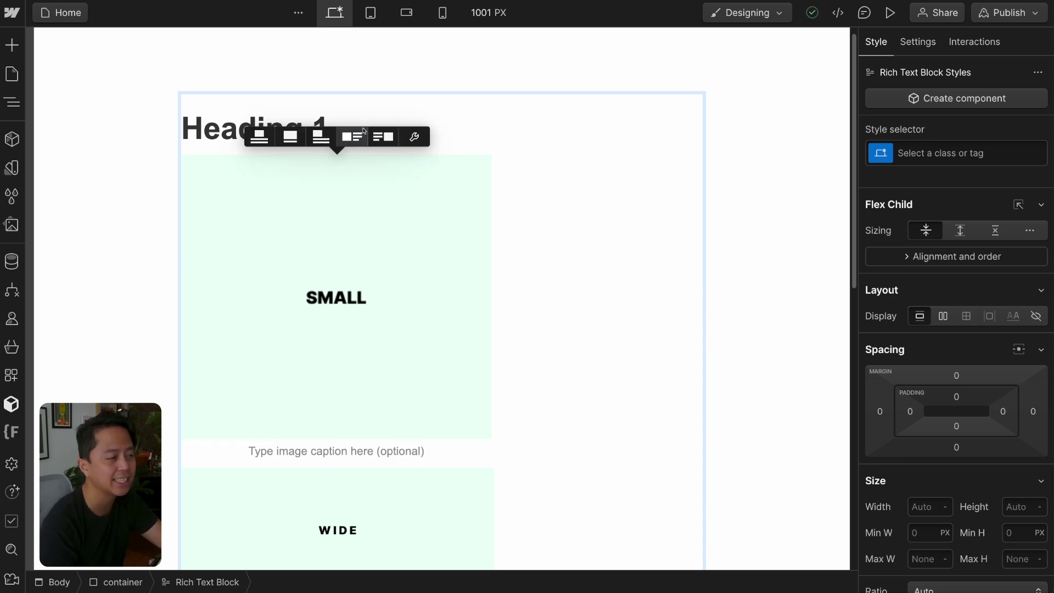
{"action": "scroll", "coordinate": [439, 363], "scroll_direction": "down", "scroll_amount": 1}
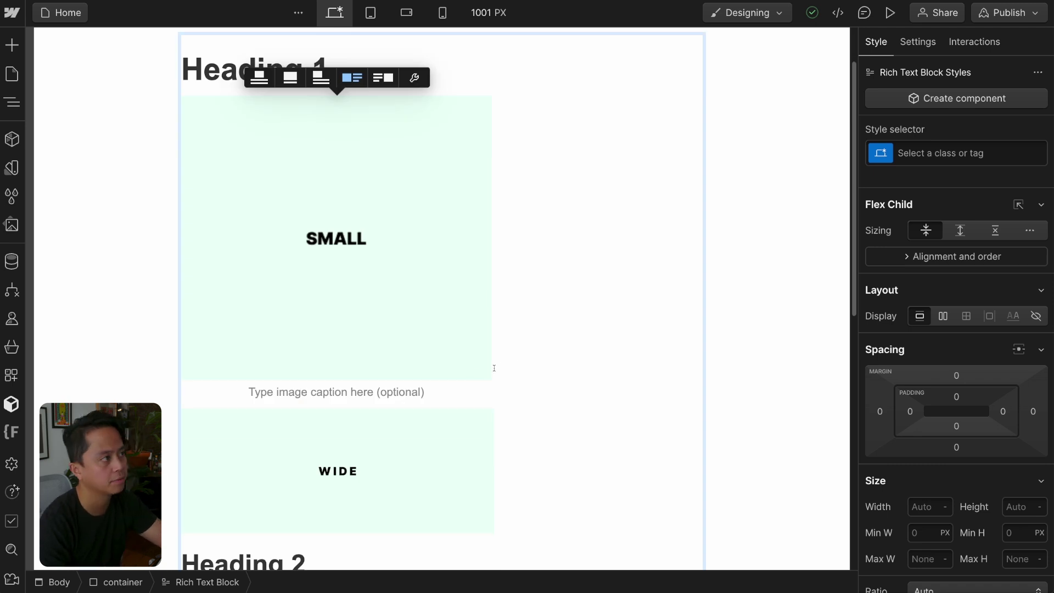
{"action": "scroll", "coordinate": [346, 347], "scroll_direction": "up", "scroll_amount": 1}
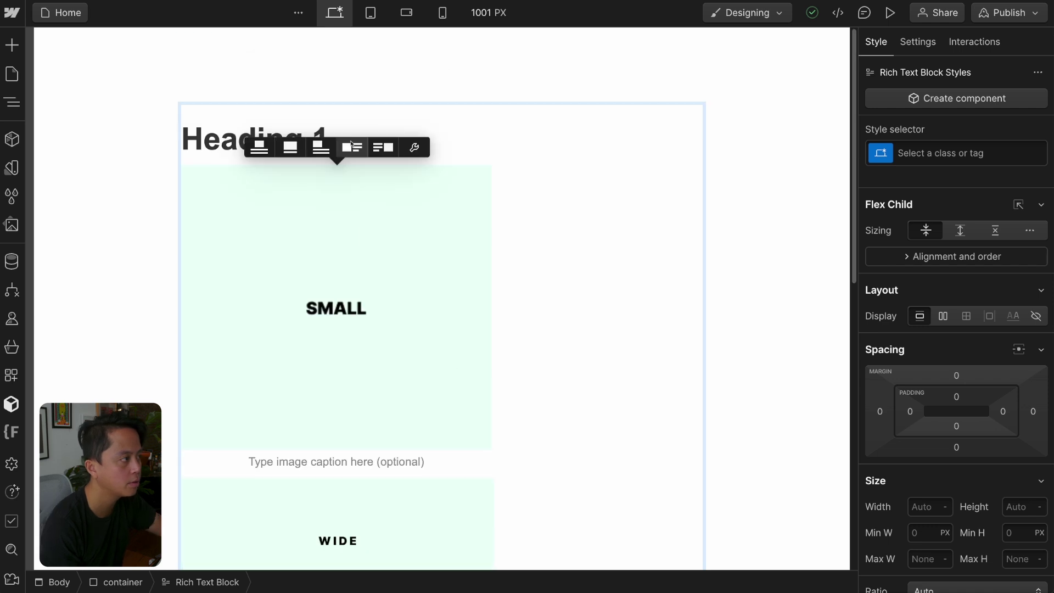
Start a new paragraph after the SMALL image's caption and fill it with repeated Lorem ipsum text that wraps around the image.
{"action": "left_click", "coordinate": [317, 459]}
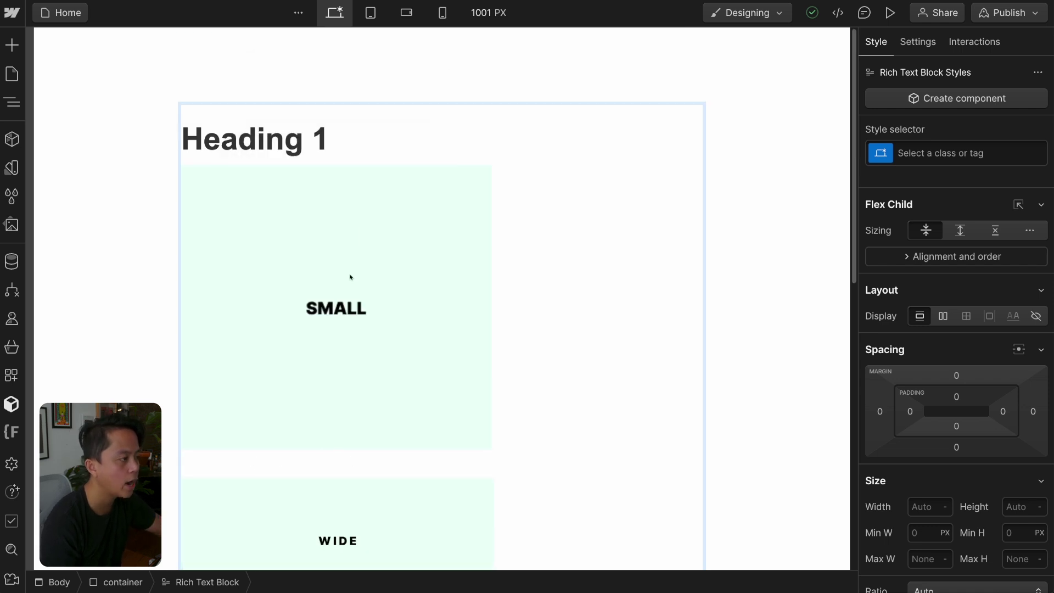
{"action": "left_click", "coordinate": [350, 277]}
{"action": "left_click", "coordinate": [324, 462]}
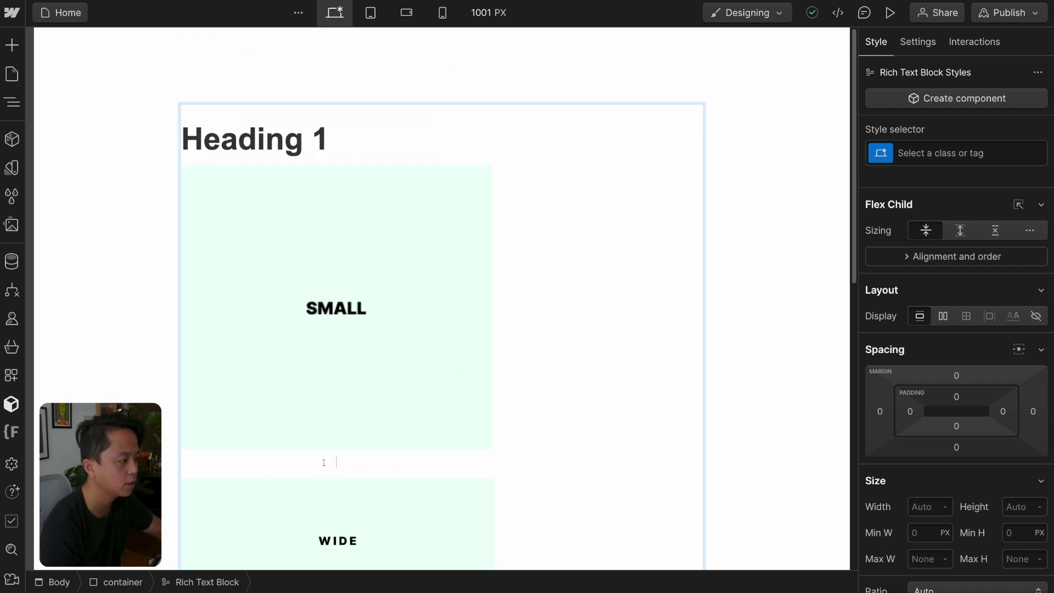
{"action": "key", "text": "Return"}
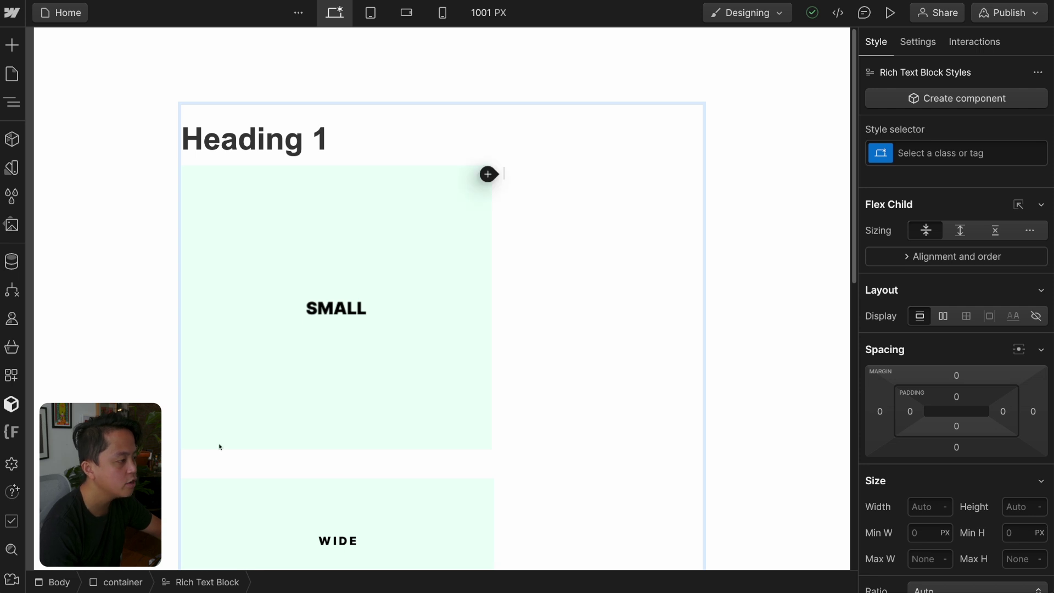
{"action": "scroll", "coordinate": [218, 446], "scroll_direction": "down", "scroll_amount": 3}
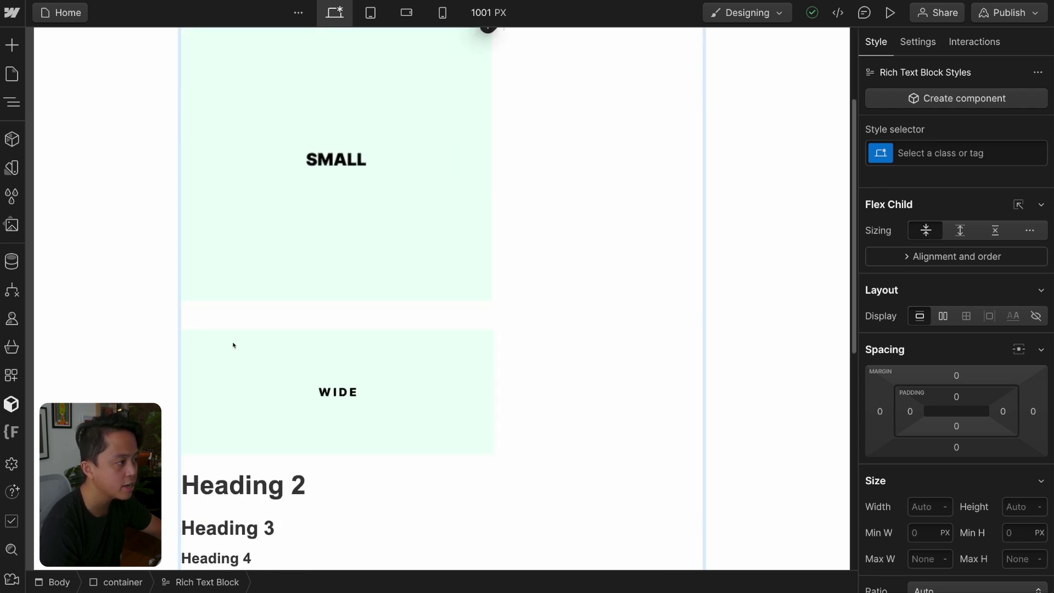
{"action": "scroll", "coordinate": [234, 345], "scroll_direction": "up", "scroll_amount": 3}
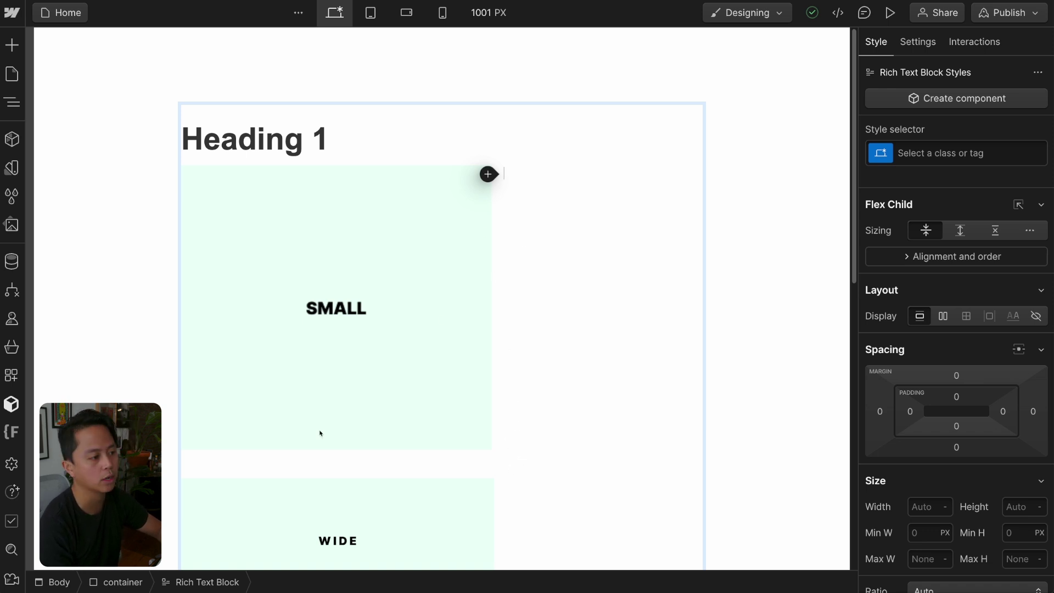
{"action": "type", "text": "Lorem ipsum dolor sit amet, consectetur adipiscing elit, sed do eiusmod tempor incididunt ut labore et dolore magna aliqua. Ut enim ad minim veniam, quis nostrud exercitation ullamco laboris nisi ut aliquip ex ea commodo consequat. Duis aute irure dolor in reprehenderit in voluptate velit esse cillum dolore eu fugiat nulla pariatur."}
{"action": "type", "text": "Lorem ipsum dolor sit amet, consectetur adipiscing elit, sed do eiusmod tempor incididunt ut labore et dolore magna aliqua. Ut enim ad minim veniam, quis nostrud exercitation ullamco laboris nisi ut aliquip ex ea commodo consequat. Duis aute irure dolor in reprehenderit in voluptate velit esse cillum dolore eu fugiat nulla pariatur."}
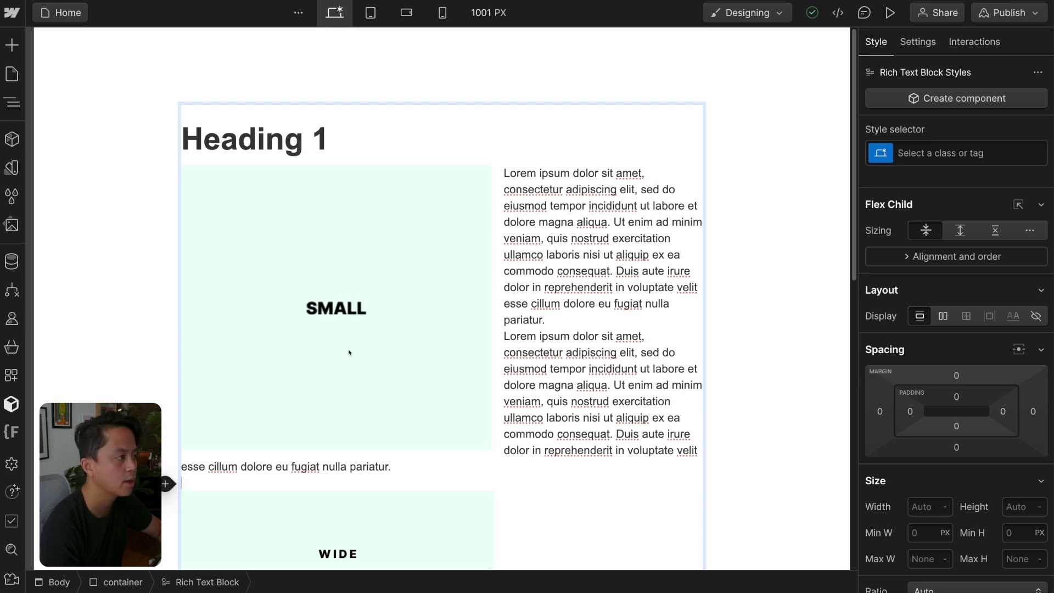
{"action": "key", "text": "ctrl+v"}
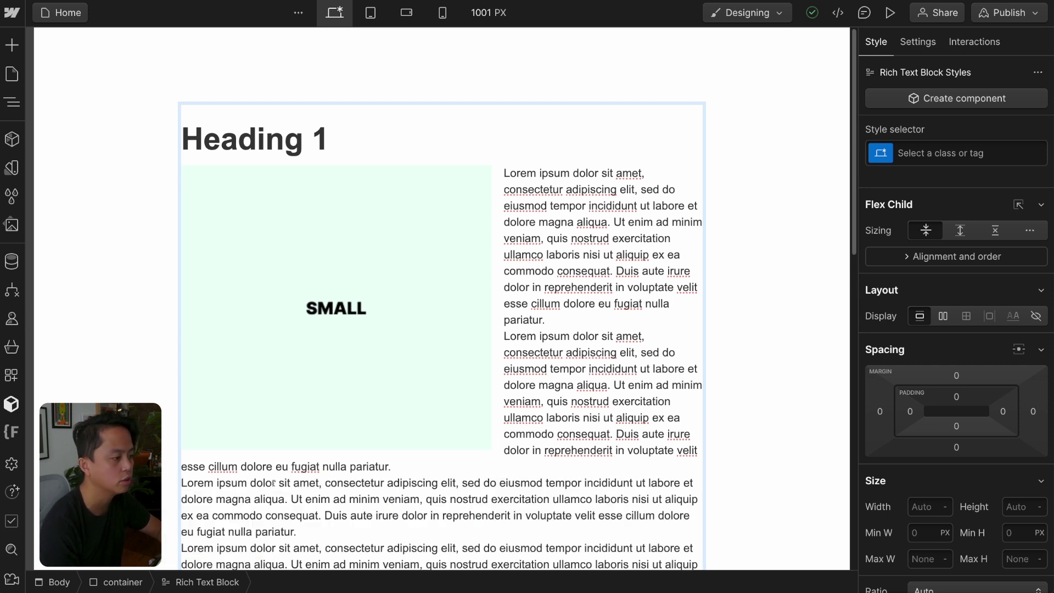
Insert a new line between Heading 1 and the SMALL image and add two Lorem ipsum paragraphs there.
{"action": "scroll", "coordinate": [273, 483], "scroll_direction": "up", "scroll_amount": 3}
{"action": "left_click", "coordinate": [168, 173]}
{"action": "key", "text": "Return"}
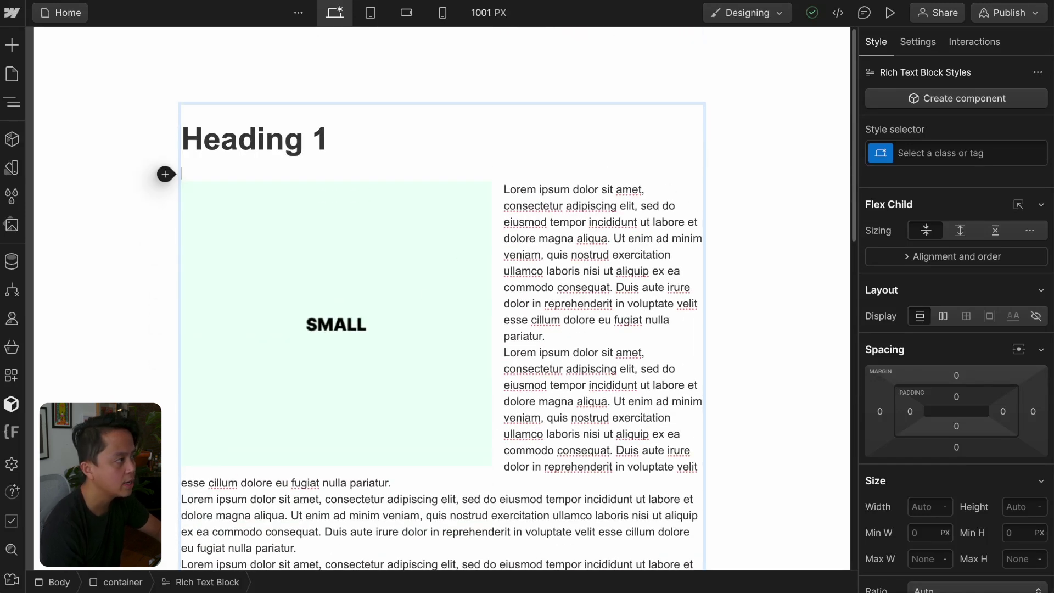
{"action": "type", "text": "Lorem ipsum dolor sit amet, consectetur adipiscing elit, sed do eiusmod tempor incididunt ut labore et dolore magna aliqua. Ut enim ad minim veniam, quis nostrud exercitation ullamco laboris nisi ut aliquip ex ea commodo consequat. Duis aute irure dolor in reprehenderit in voluptate velit esse cillum dolore eu fugiat nulla pariatur."}
{"action": "type", "text": "Lorem ipsum dolor sit amet, consectetur adipiscing elit, sed do eiusmod tempor incididunt ut labore et dolore magna aliqua. Ut enim ad minim veniam, quis nostrud exercitation ullamco laboris nisi ut aliquip ex ea commodo consequat. Duis aute irure dolor in reprehenderit in voluptate velit esse cillum dolore eu fugiat nulla pariatur."}
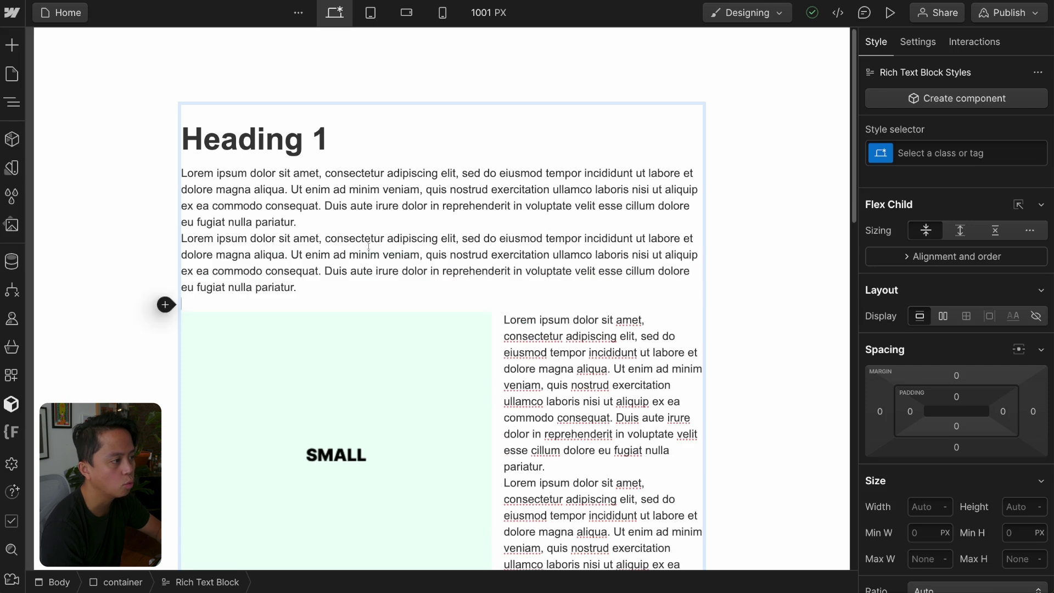
Paste more repetitions of the Lorem ipsum text above the SMALL image and review how the text flows around it.
{"action": "scroll", "coordinate": [479, 300], "scroll_direction": "down", "scroll_amount": 3}
{"action": "scroll", "coordinate": [542, 238], "scroll_direction": "up", "scroll_amount": 2}
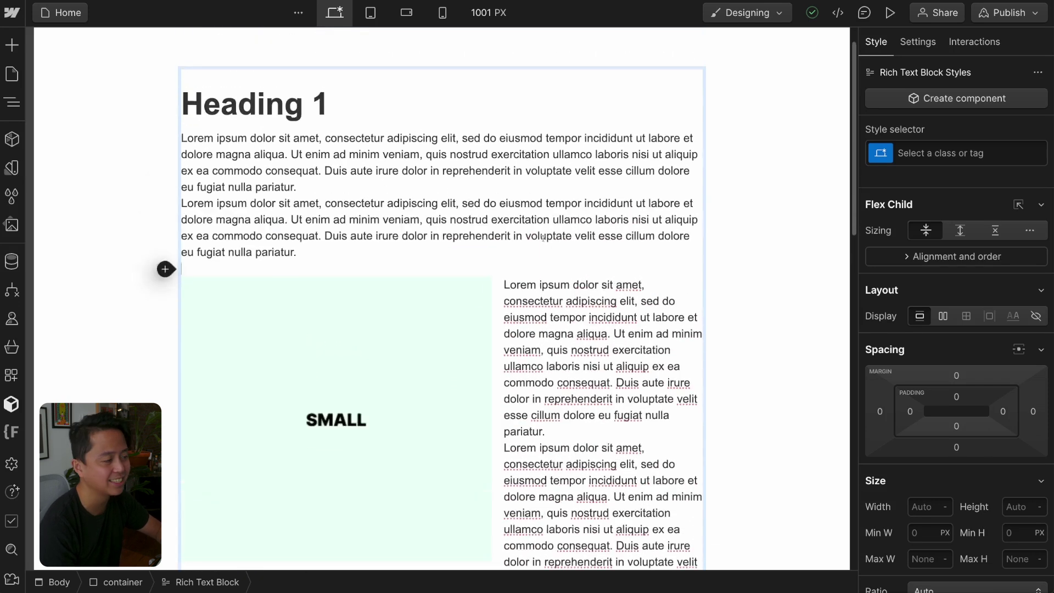
{"action": "key", "text": "ctrl+v"}
{"action": "key", "text": "ctrl+v"}
{"action": "key", "text": "ctrl+v"}
{"action": "key", "text": "ctrl+v"}
{"action": "key", "text": "ctrl+v"}
{"action": "key", "text": "ctrl+v"}
{"action": "key", "text": "ctrl+v"}
{"action": "key", "text": "ctrl+v"}
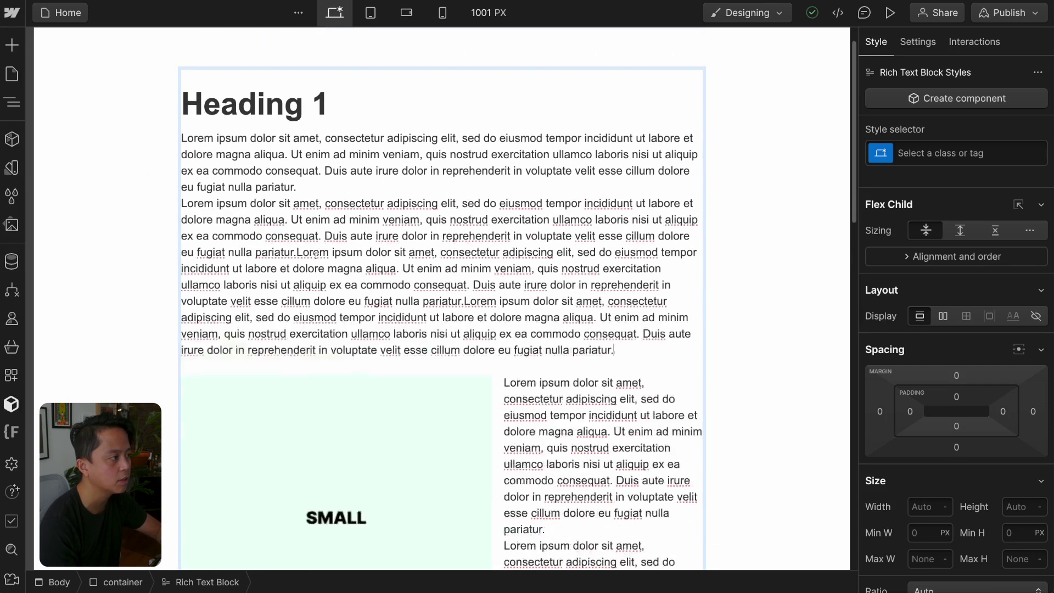
{"action": "scroll", "coordinate": [393, 94], "scroll_direction": "down", "scroll_amount": 12}
{"action": "scroll", "coordinate": [565, 225], "scroll_direction": "up", "scroll_amount": 7}
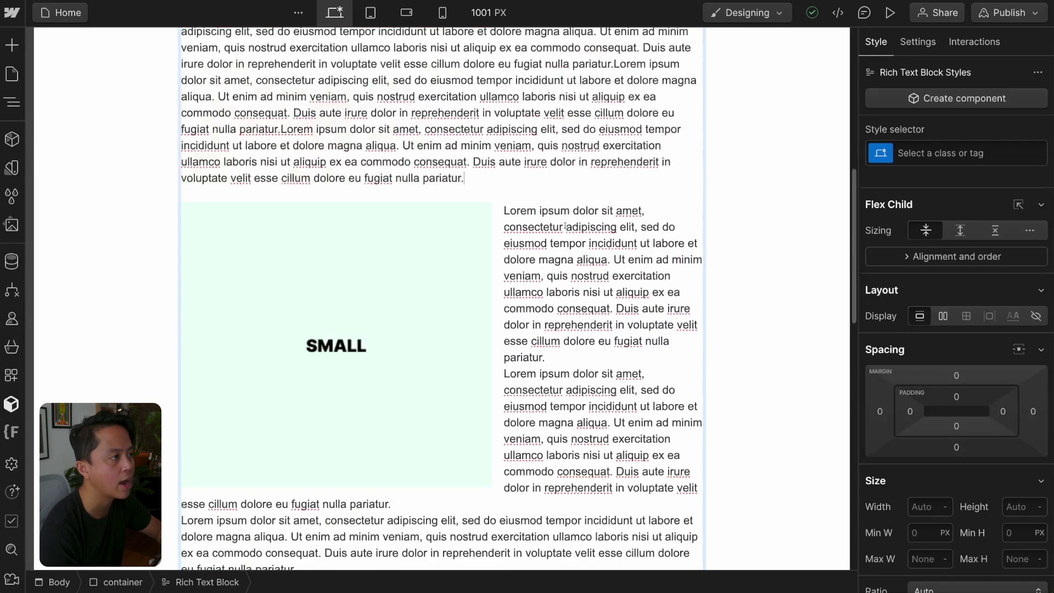
{"action": "scroll", "coordinate": [564, 225], "scroll_direction": "down", "scroll_amount": 3}
{"action": "scroll", "coordinate": [565, 225], "scroll_direction": "up", "scroll_amount": 4}
Undo the extra Lorem ipsum text above and below the SMALL image.
{"action": "key", "text": "ctrl+z"}
{"action": "key", "text": "ctrl+z"}
{"action": "key", "text": "ctrl+z"}
{"action": "key", "text": "ctrl+z"}
{"action": "key", "text": "ctrl+z"}
{"action": "key", "text": "ctrl+z"}
{"action": "key", "text": "ctrl+z"}
{"action": "key", "text": "ctrl+z"}
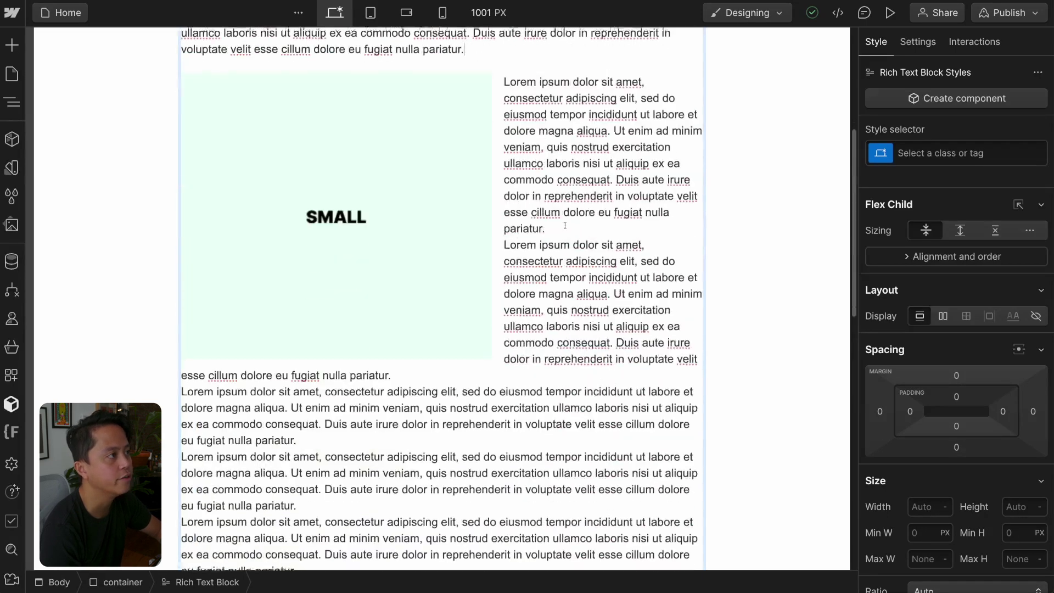
{"action": "key", "text": "ctrl+z"}
{"action": "key", "text": "ctrl+z"}
{"action": "key", "text": "ctrl+z"}
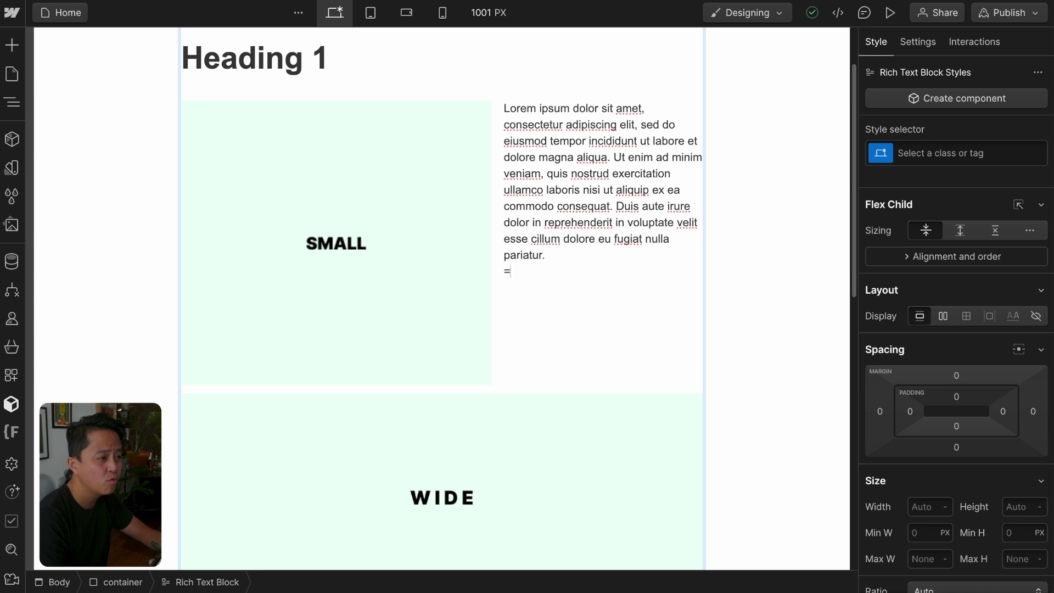
Shorten the paragraph beside the SMALL image so it ends at "commodo consequat." and leave text editing.
{"action": "left_click_drag", "start_coordinate": [510, 272], "coordinate": [615, 207]}
{"action": "key", "text": "BackSpace"}
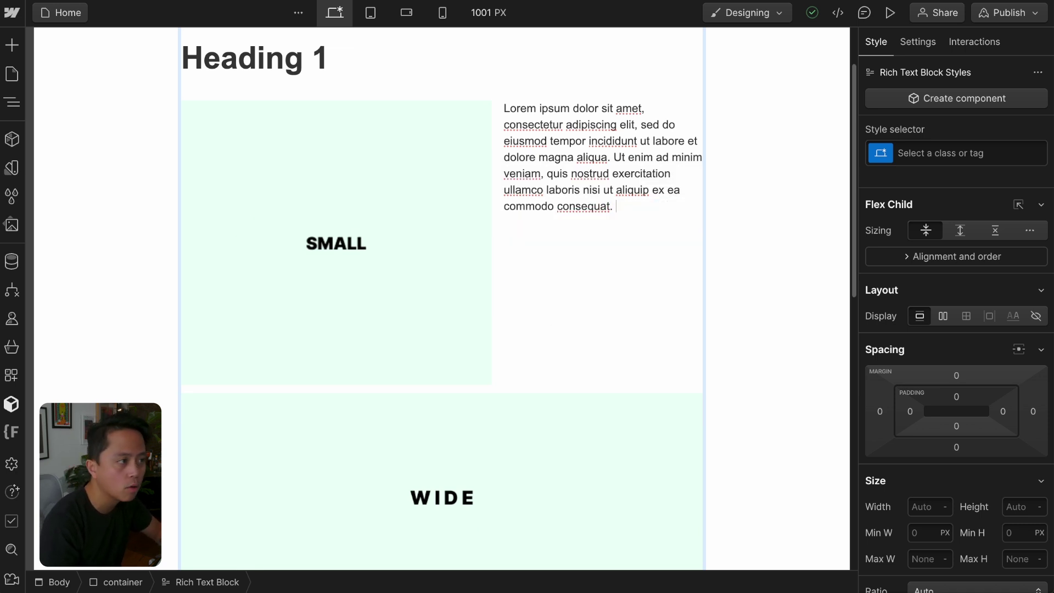
{"action": "key", "text": "Escape"}
{"action": "key", "text": "Escape"}
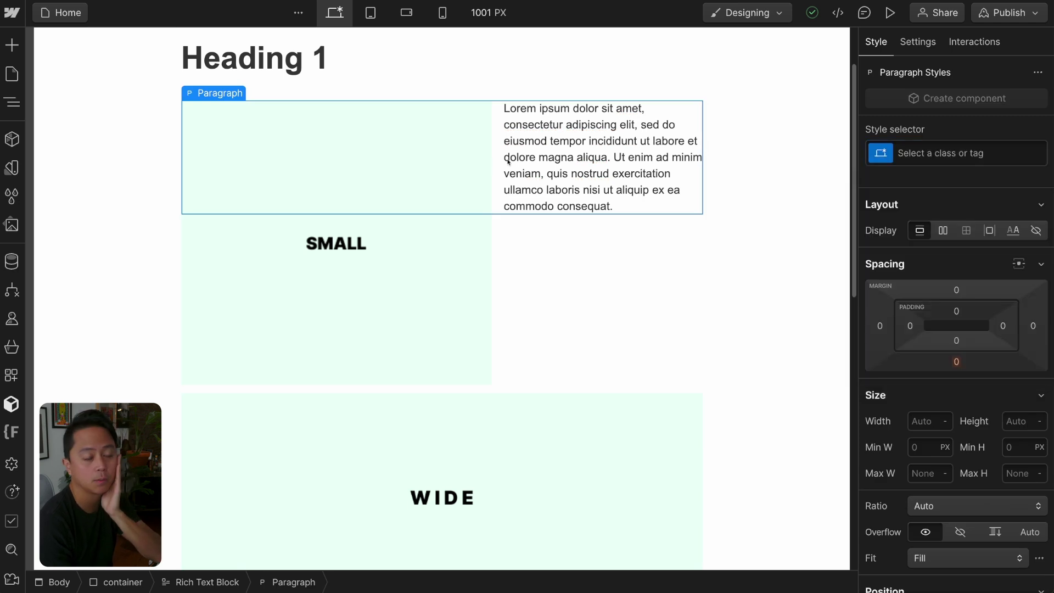
Try to assign a class named "image" to the SMALL image, and try to add a class to its parent div block.
{"action": "left_click", "coordinate": [480, 222]}
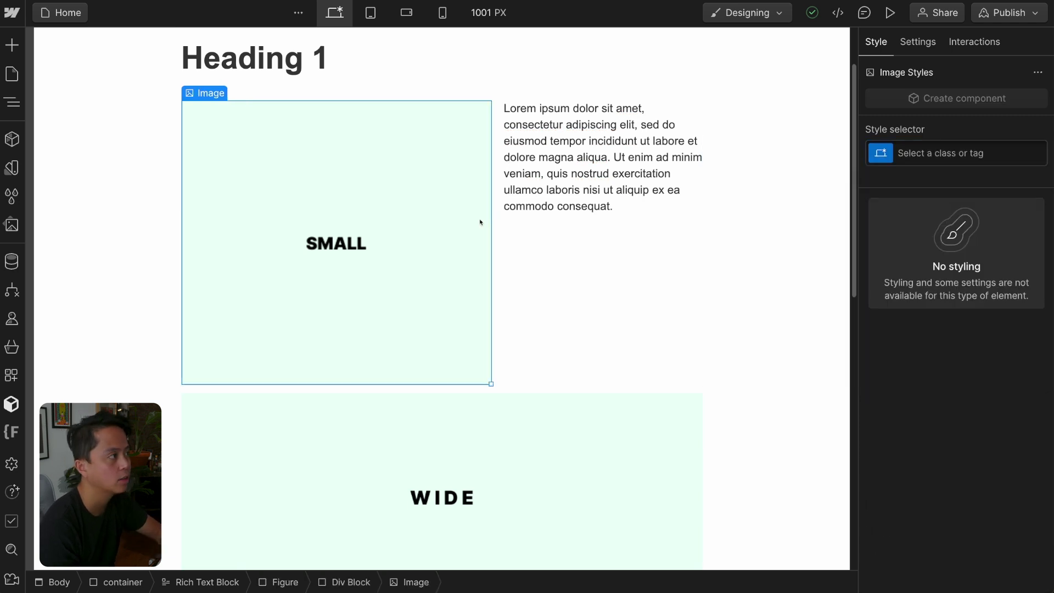
{"action": "left_click", "coordinate": [925, 151]}
{"action": "type", "text": "image"}
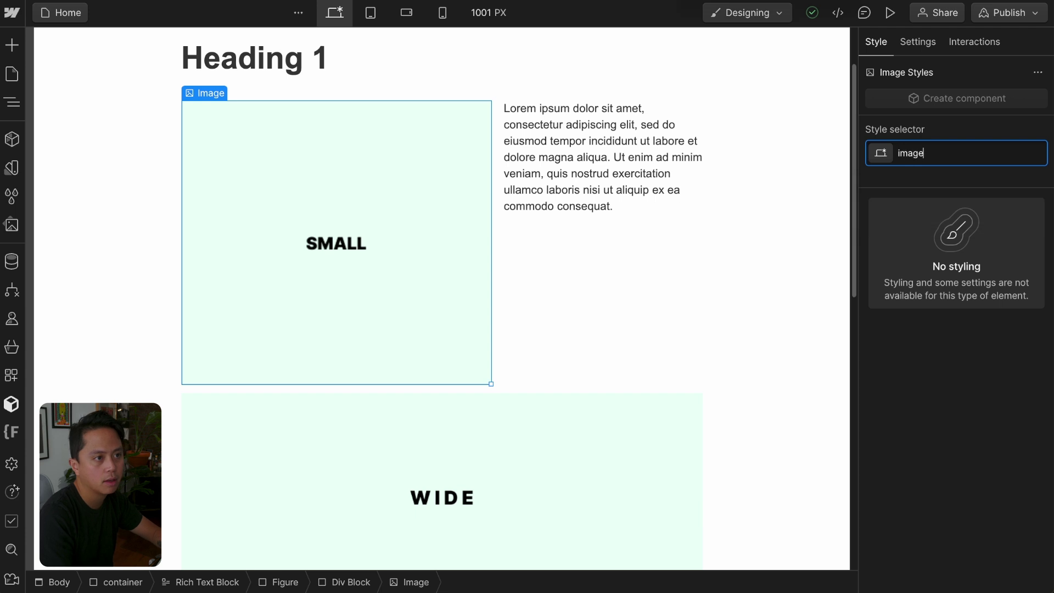
{"action": "key", "text": "Return"}
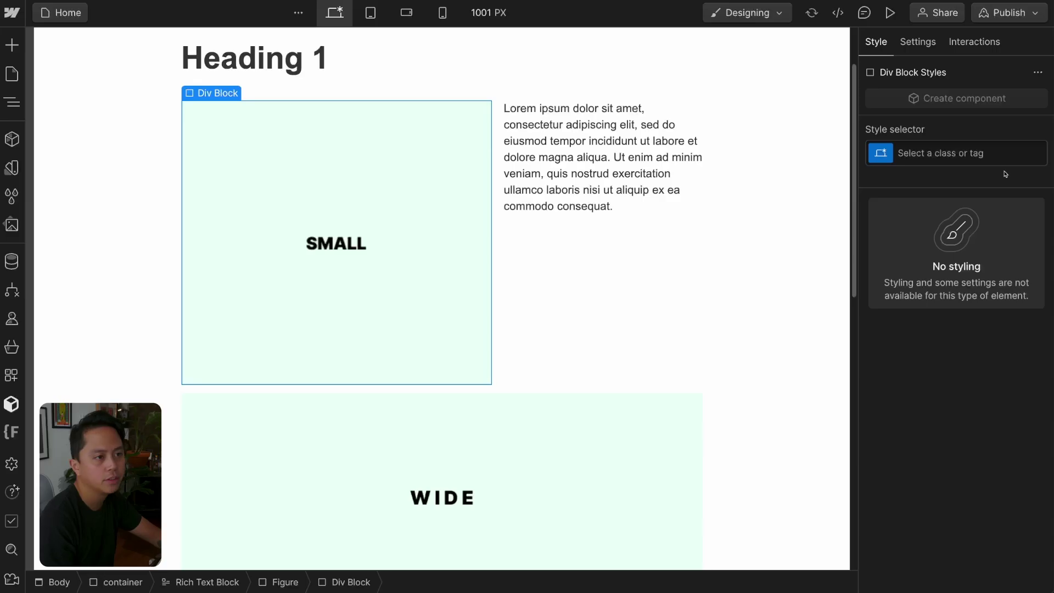
{"action": "left_click", "coordinate": [927, 152]}
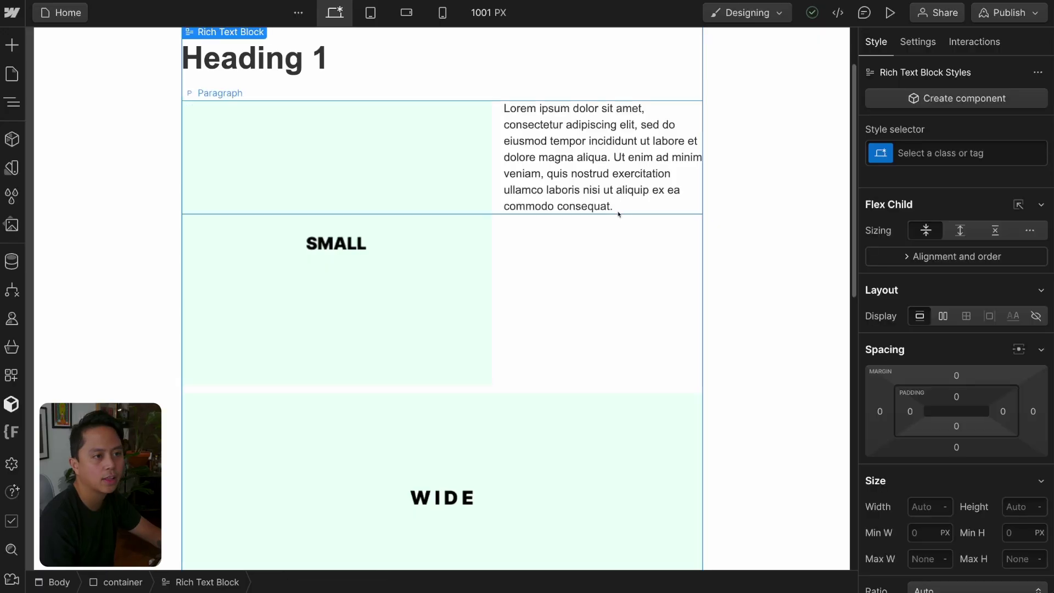
Create a class named "test" on the paragraph beside the SMALL image.
{"action": "left_click", "coordinate": [583, 190]}
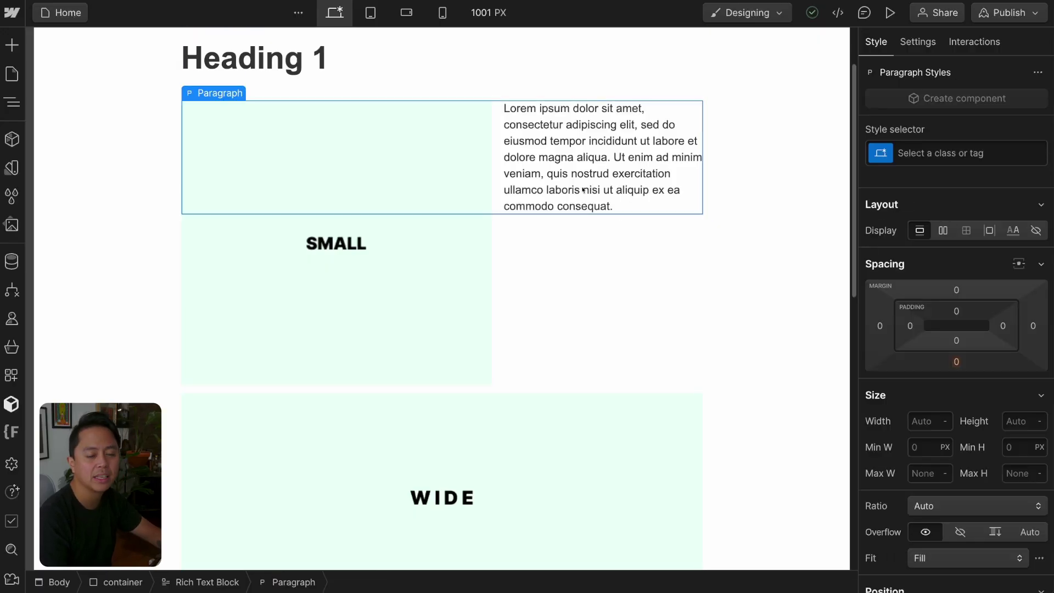
{"action": "left_click", "coordinate": [417, 332]}
{"action": "left_click", "coordinate": [576, 195]}
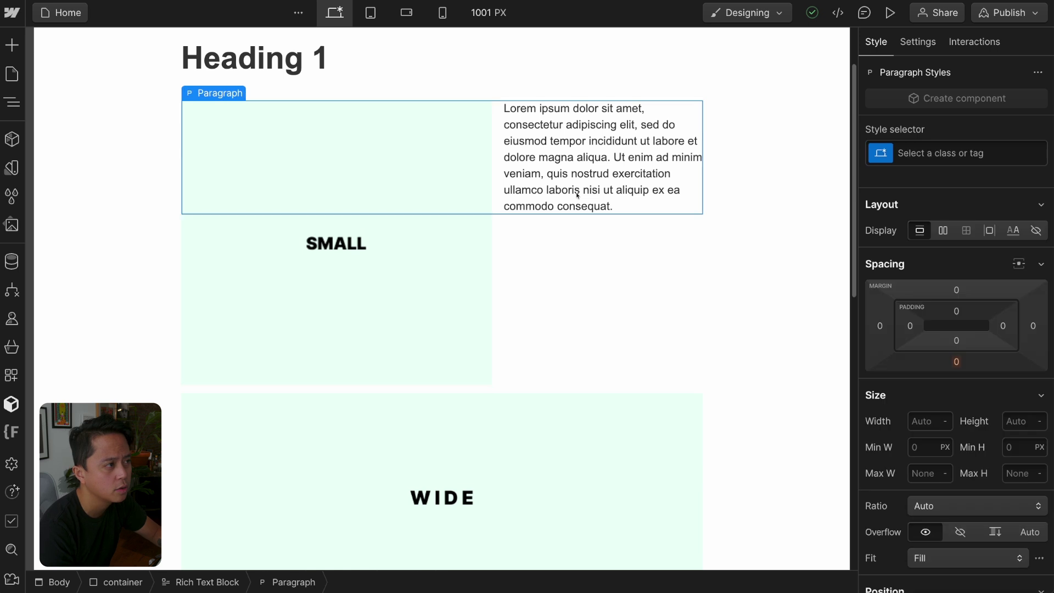
{"action": "left_click", "coordinate": [901, 153]}
{"action": "type", "text": "test"}
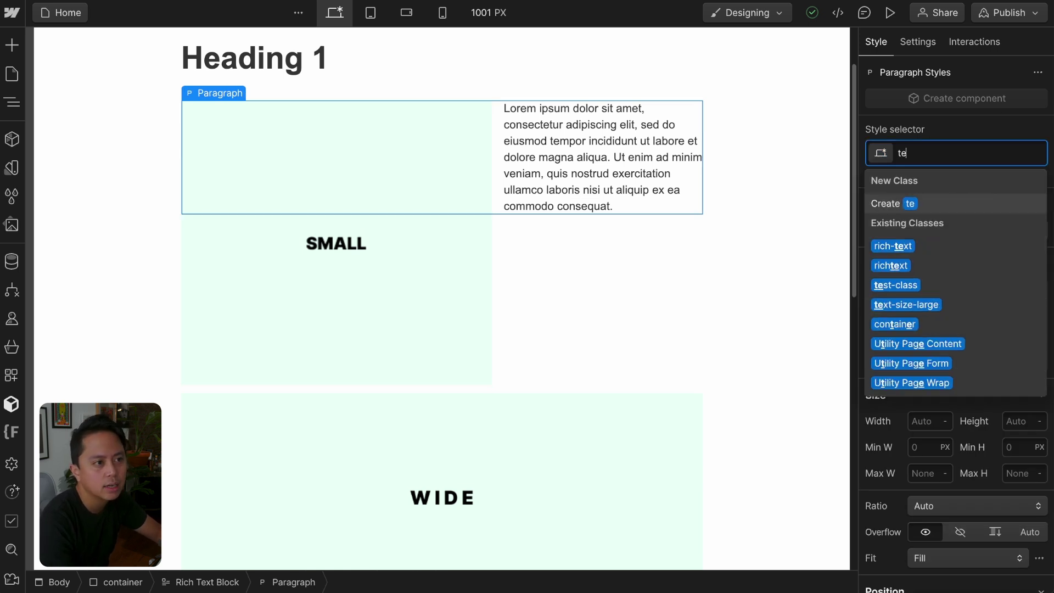
{"action": "key", "text": "Return"}
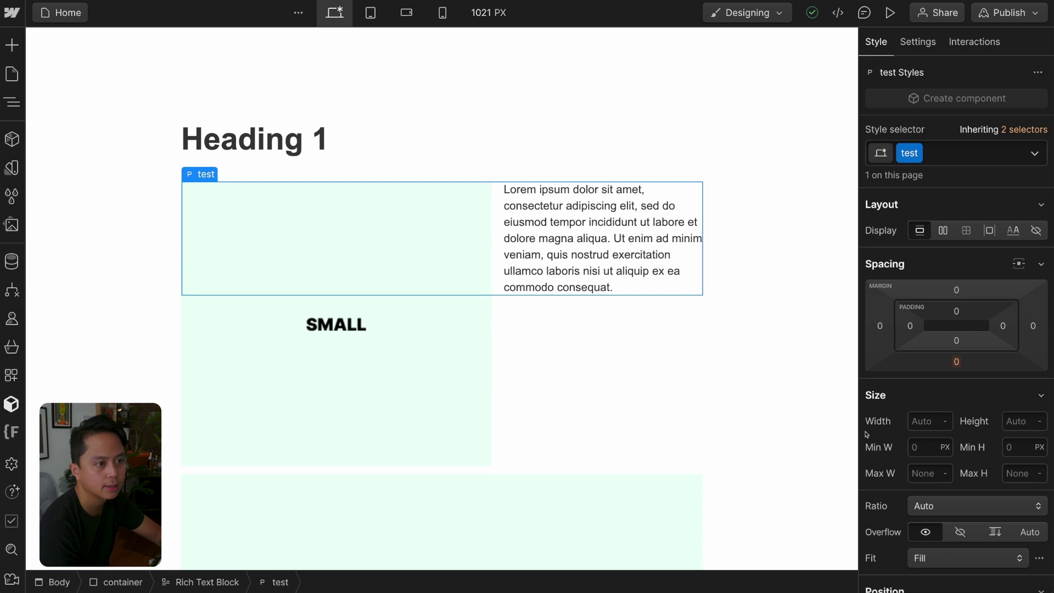
Set the left padding of the "test" paragraph to 60% and increase it to 70%.
{"action": "left_click", "coordinate": [909, 326]}
{"action": "left_click", "coordinate": [908, 326]}
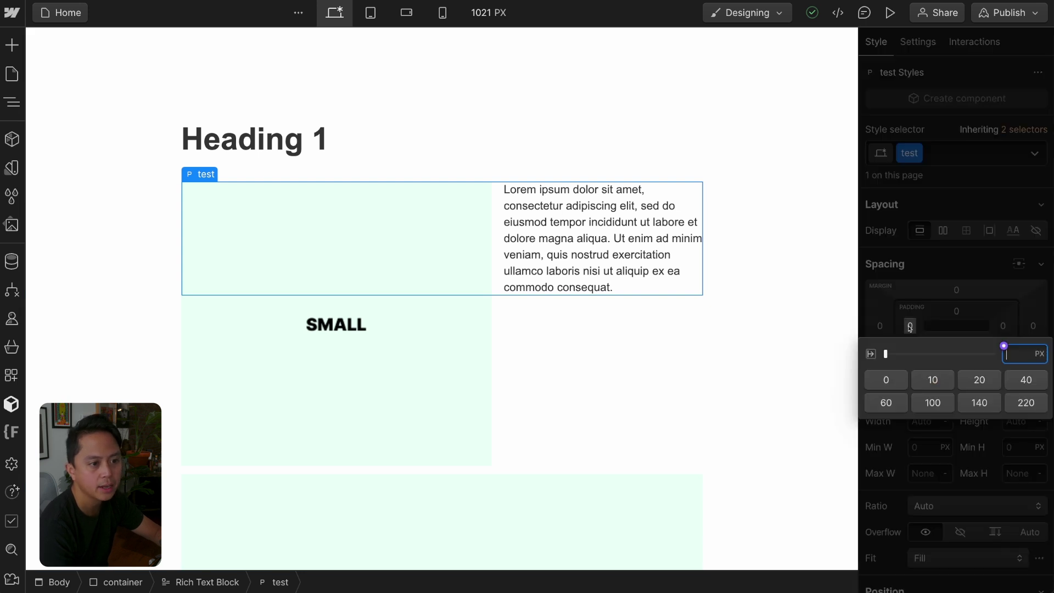
{"action": "type", "text": "60%"}
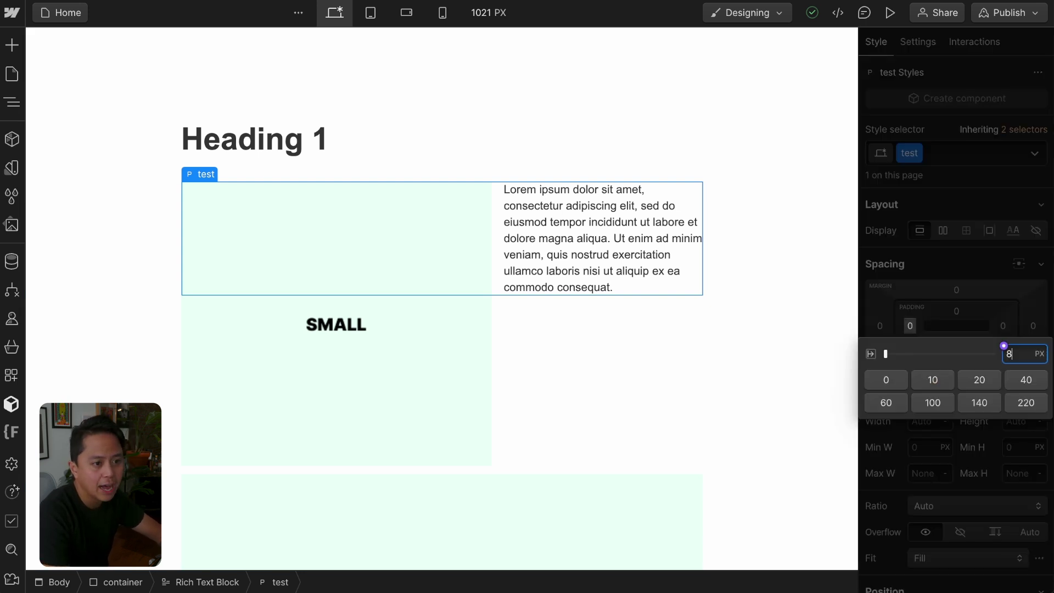
{"action": "key", "text": "Return"}
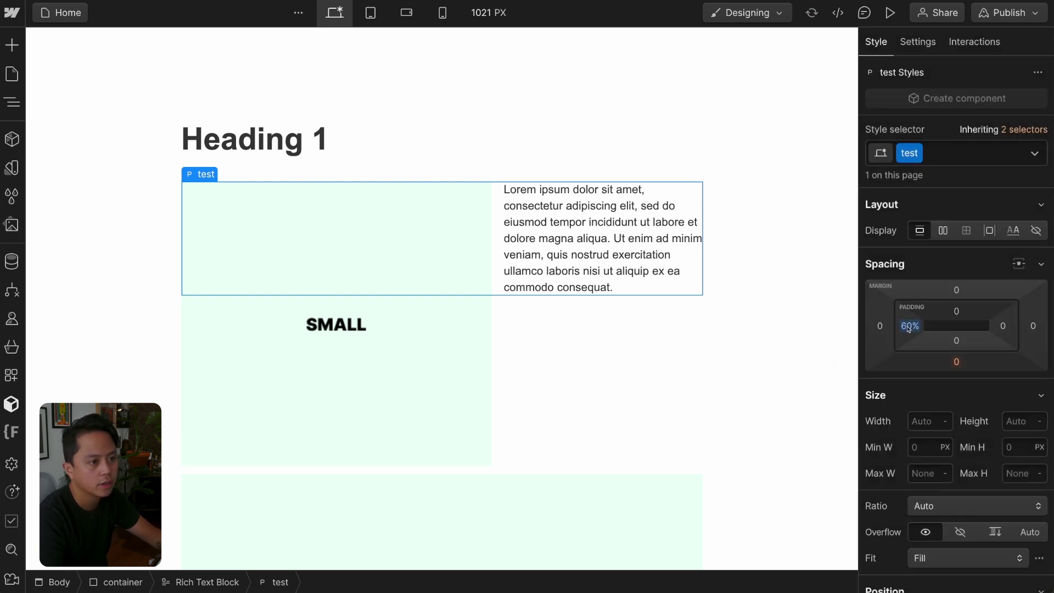
{"action": "left_click_drag", "start_coordinate": [909, 326], "coordinate": [898, 326]}
{"action": "type", "text": "70"}
{"action": "key", "text": "Return"}
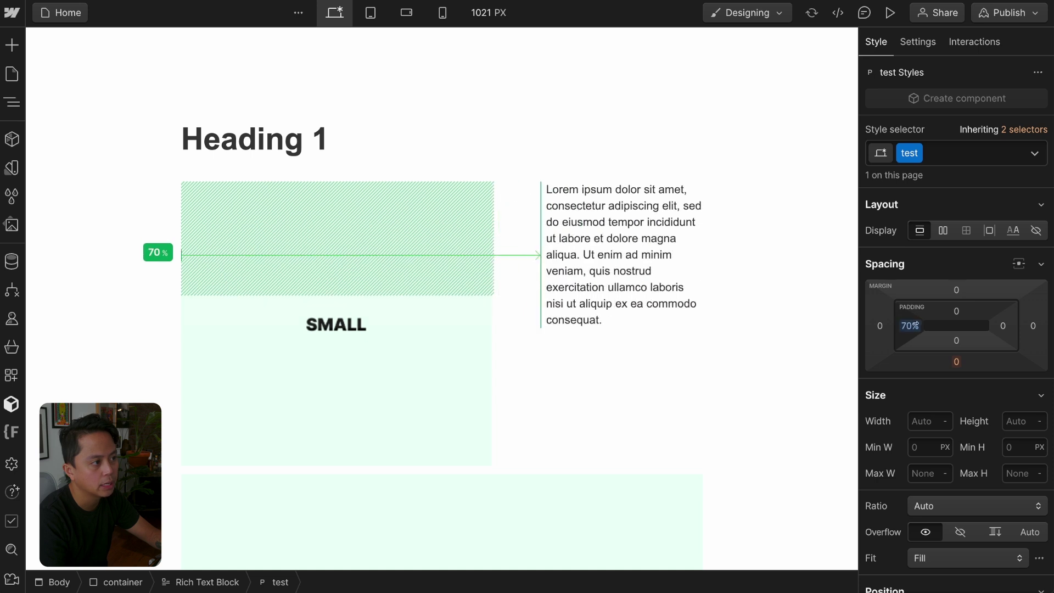
Set the left padding of the "test" paragraph beside the SMALL image to 60%.
{"action": "type", "text": "60"}
{"action": "key", "text": "Return"}
{"action": "scroll", "coordinate": [522, 188], "scroll_direction": "down", "scroll_amount": 1}
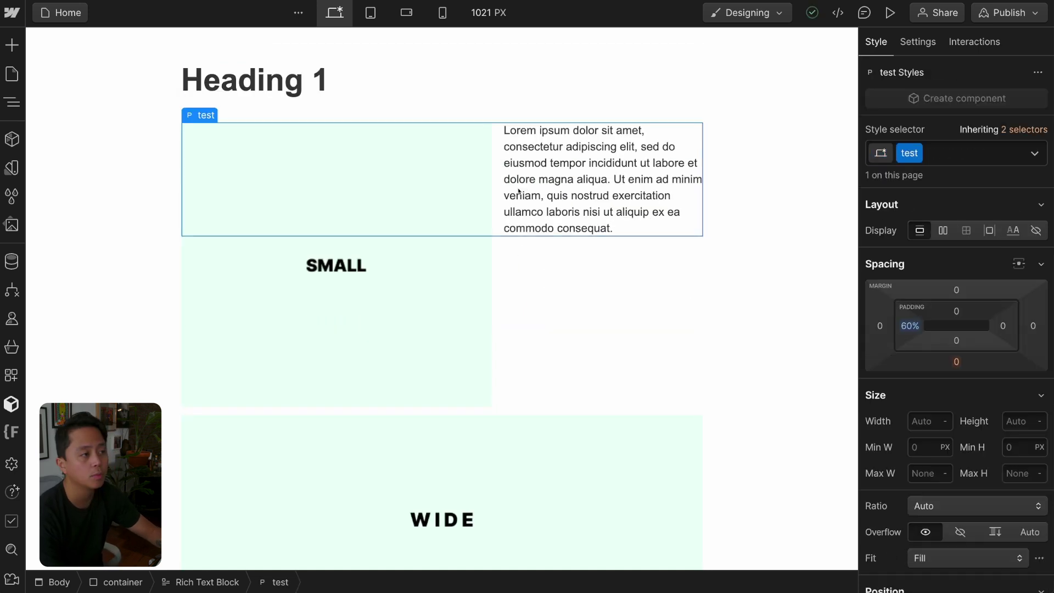
{"action": "left_click", "coordinate": [565, 242]}
{"action": "left_click", "coordinate": [568, 219]}
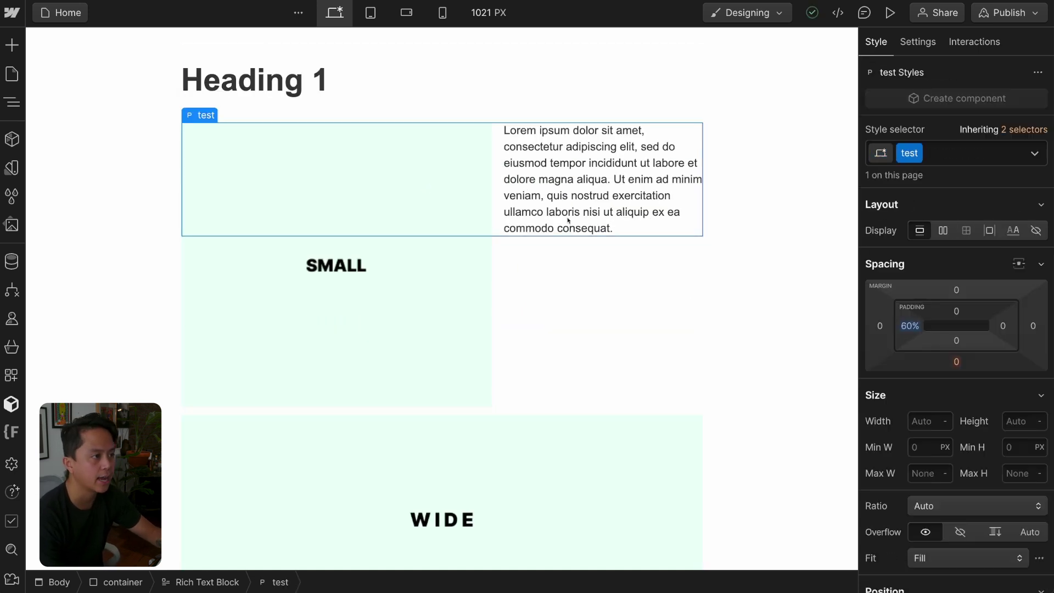
Open the WIDE image's settings and set its size to Original Size.
{"action": "scroll", "coordinate": [567, 220], "scroll_direction": "down", "scroll_amount": 2}
{"action": "left_click", "coordinate": [460, 363]}
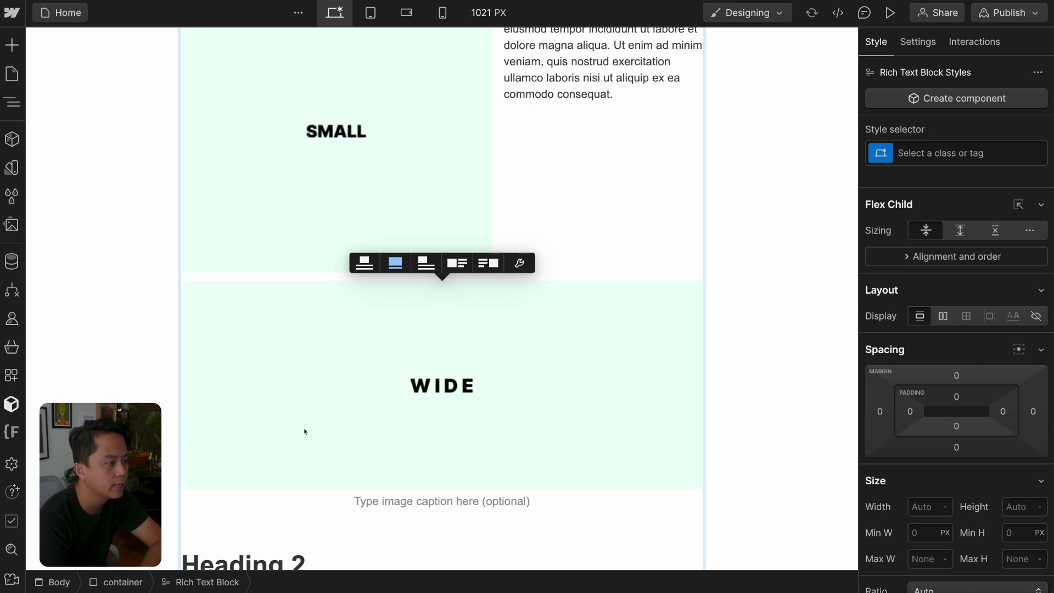
{"action": "left_click", "coordinate": [519, 262]}
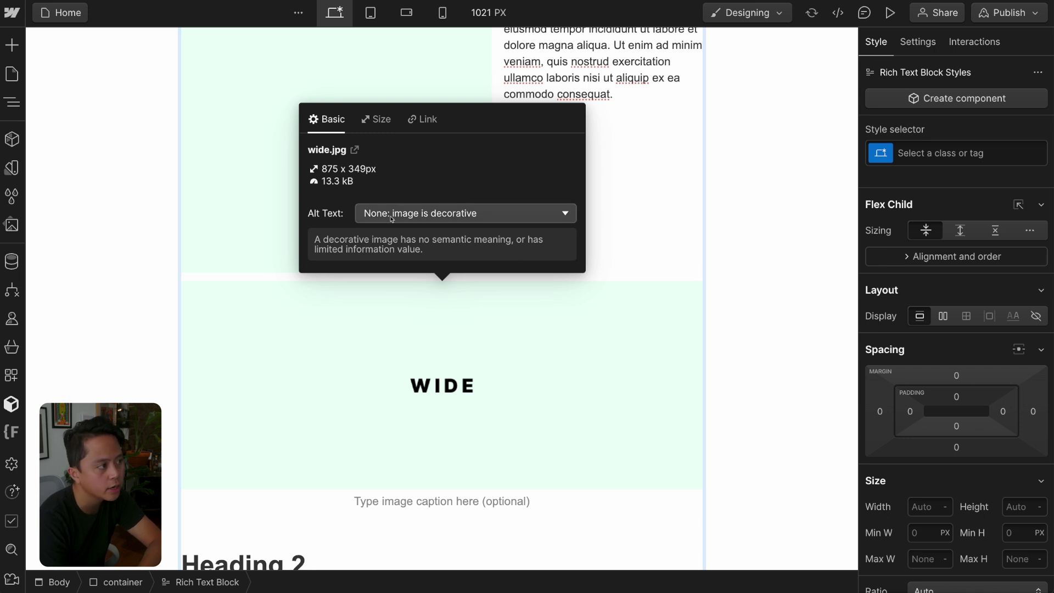
{"action": "left_click", "coordinate": [381, 120]}
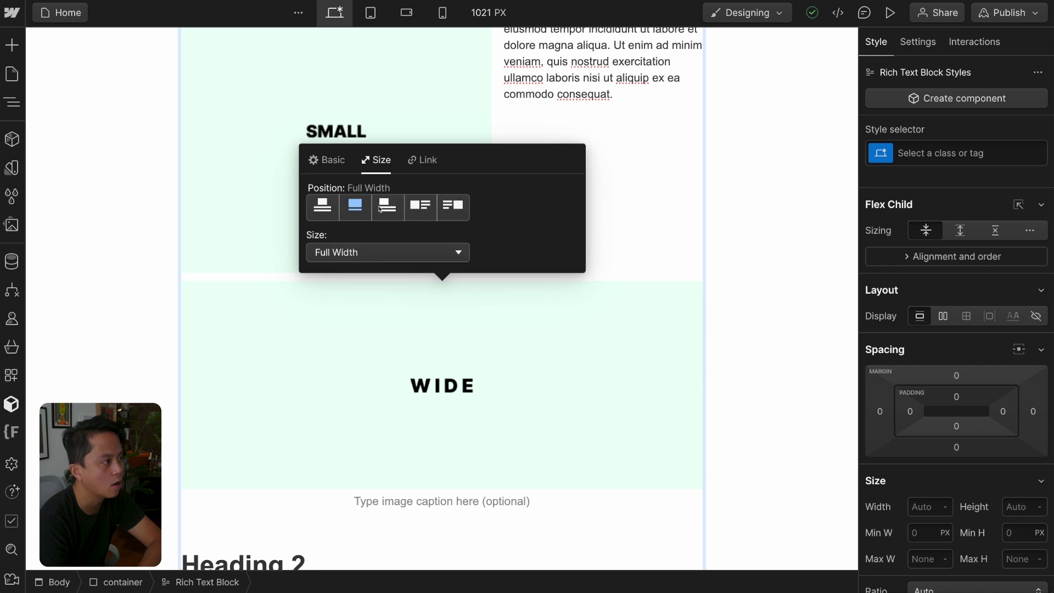
{"action": "left_click", "coordinate": [367, 252]}
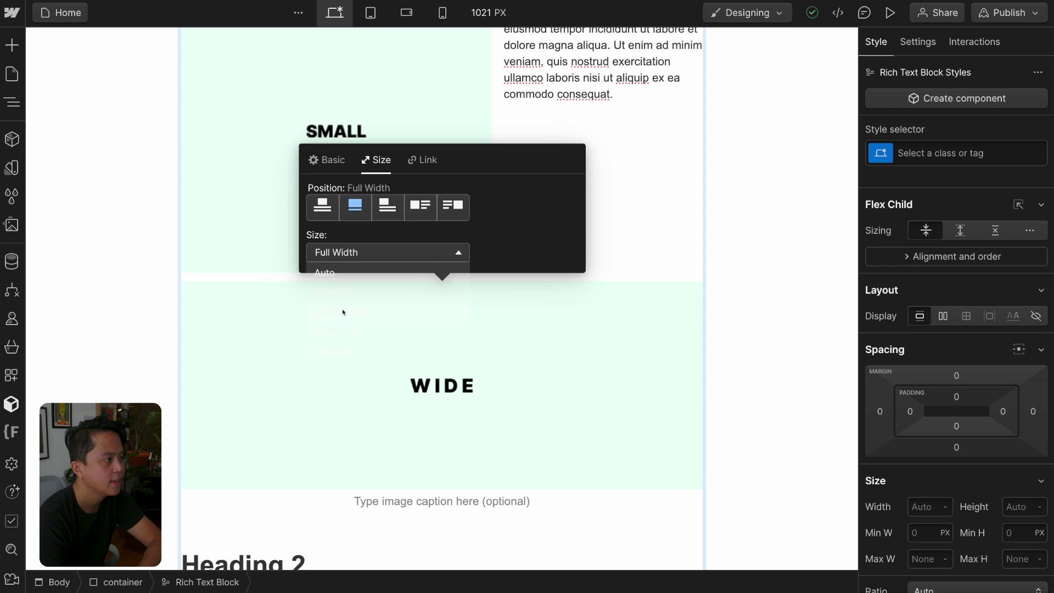
{"action": "left_click", "coordinate": [349, 306]}
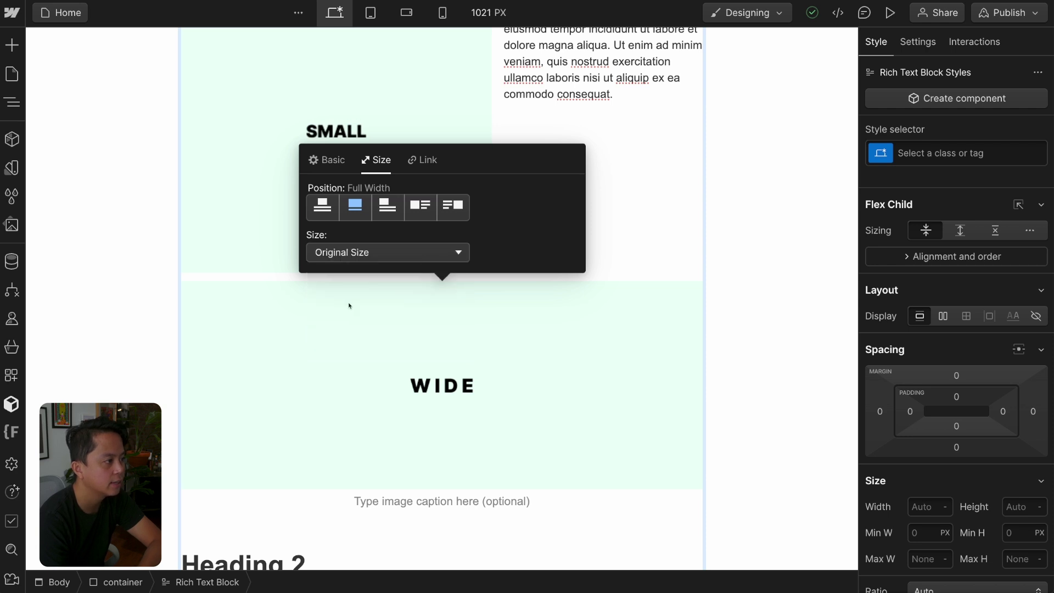
Try the HiDPI (2x), Original Size and custom 40% sizes on the WIDE image and leave its settings.
{"action": "left_click", "coordinate": [357, 257]}
{"action": "left_click", "coordinate": [327, 342]}
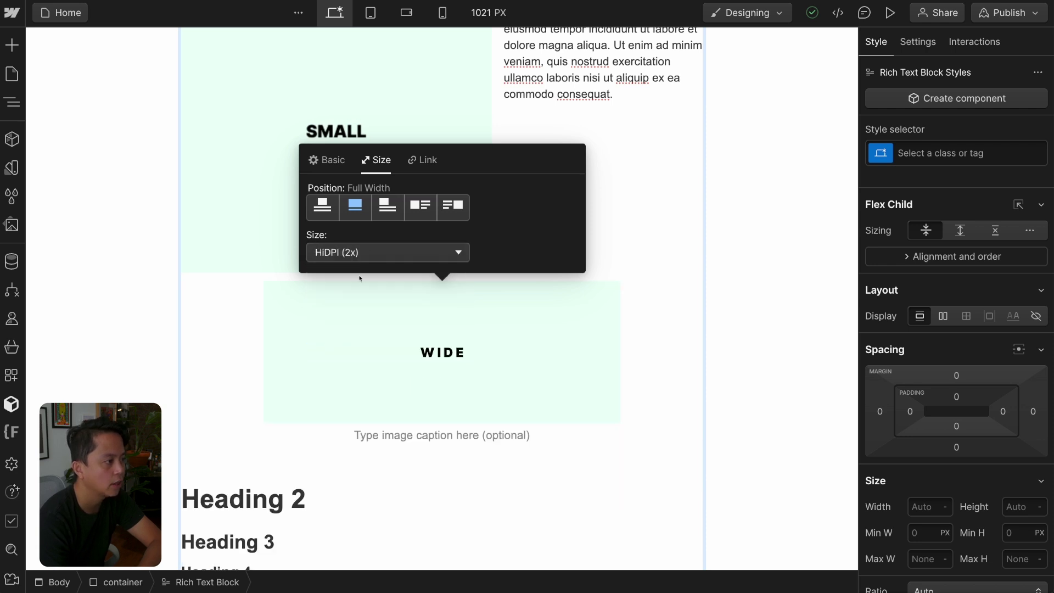
{"action": "left_click", "coordinate": [359, 254]}
{"action": "left_click", "coordinate": [357, 311]}
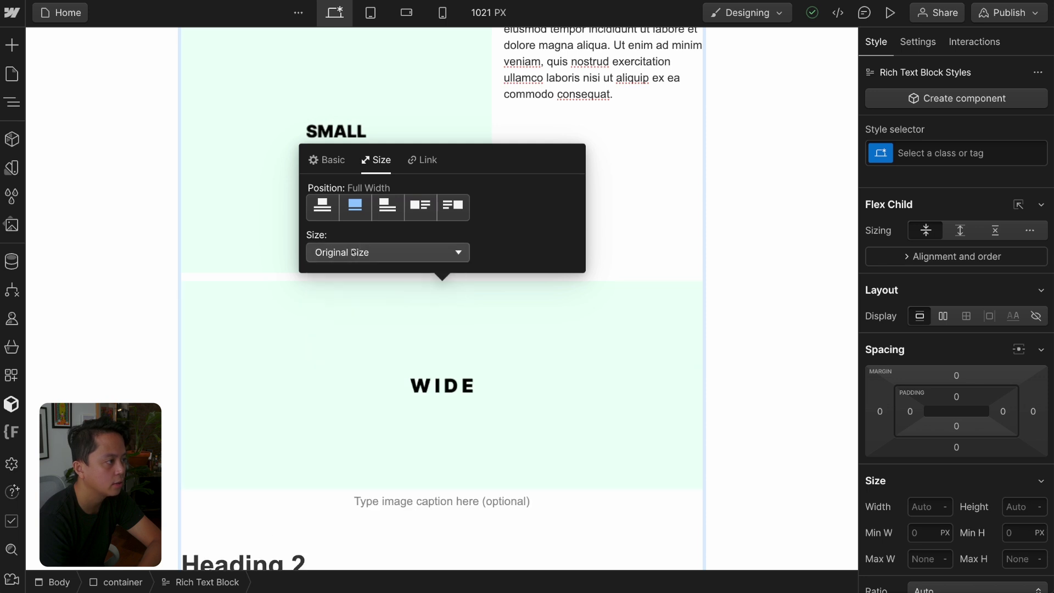
{"action": "left_click", "coordinate": [353, 253]}
{"action": "left_click", "coordinate": [357, 270]}
{"action": "type", "text": "40"}
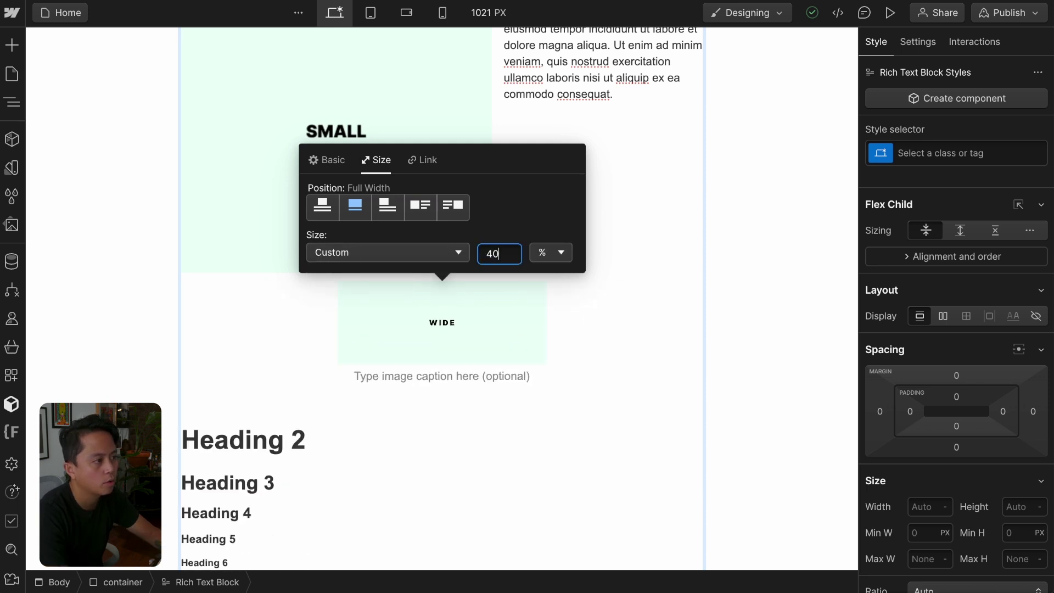
{"action": "key", "text": "Escape"}
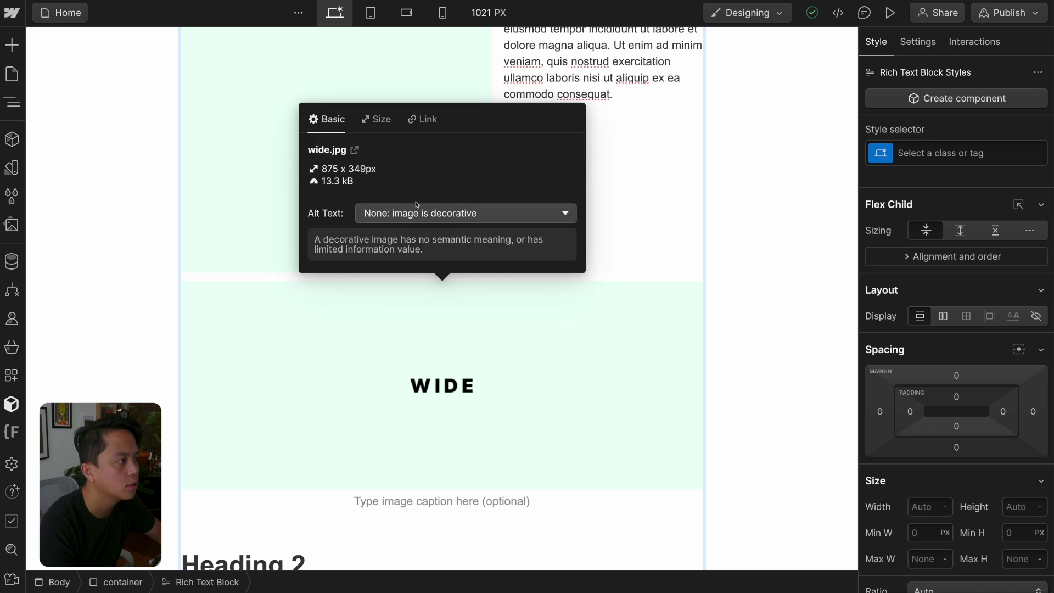
Examine the link target options in the WIDE image's settings and close them.
{"action": "left_click", "coordinate": [426, 119]}
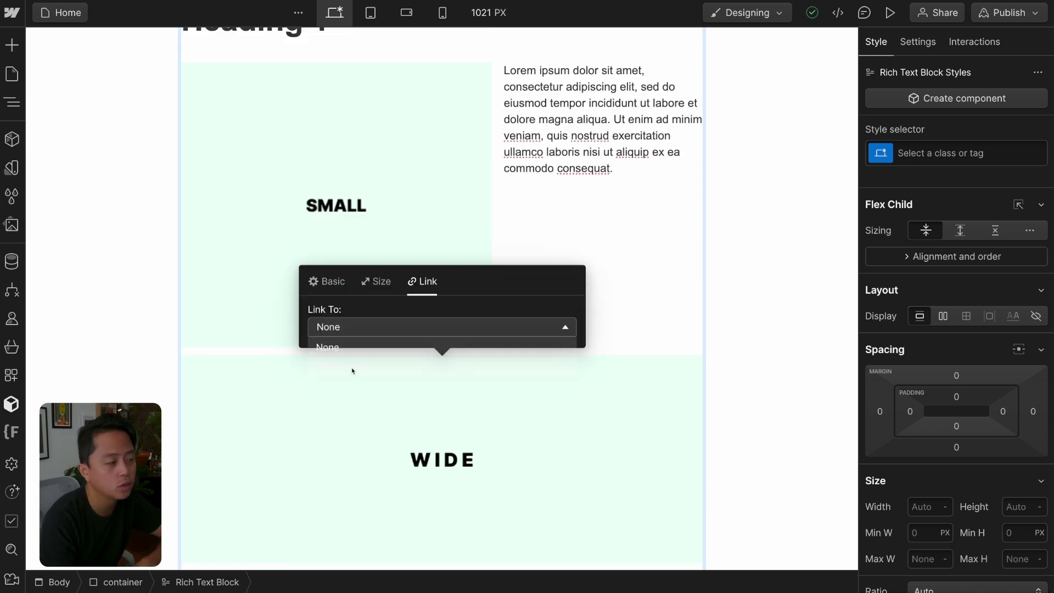
{"action": "left_click", "coordinate": [360, 358]}
{"action": "key", "text": "Escape"}
Caption the WIDE image "chicihc" and link the caption text to the Home page.
{"action": "scroll", "coordinate": [393, 437], "scroll_direction": "down", "scroll_amount": 3}
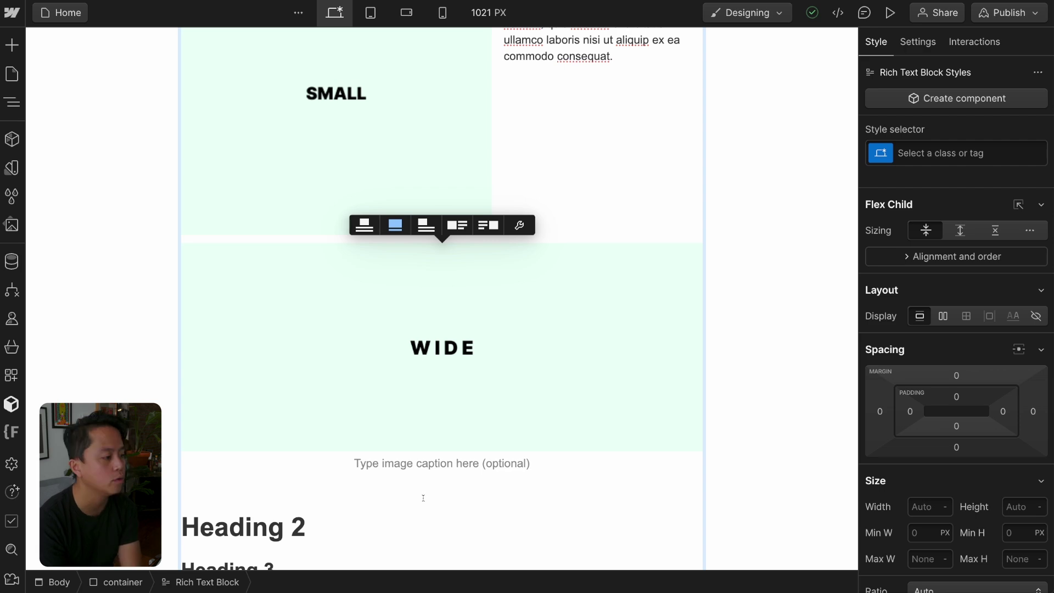
{"action": "left_click", "coordinate": [442, 462]}
{"action": "type", "text": "chicihc"}
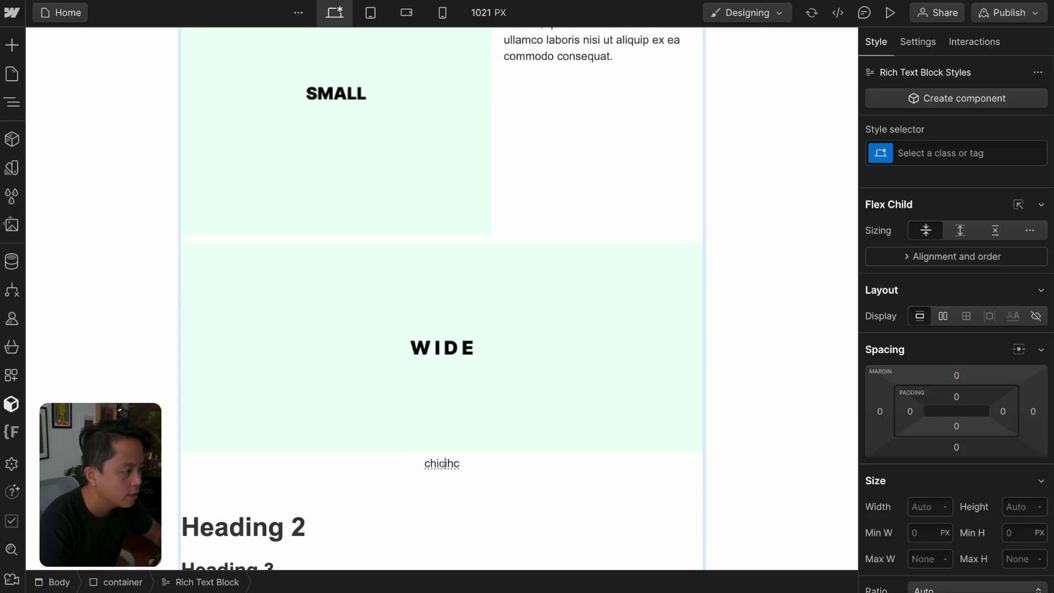
{"action": "double_click", "coordinate": [442, 463]}
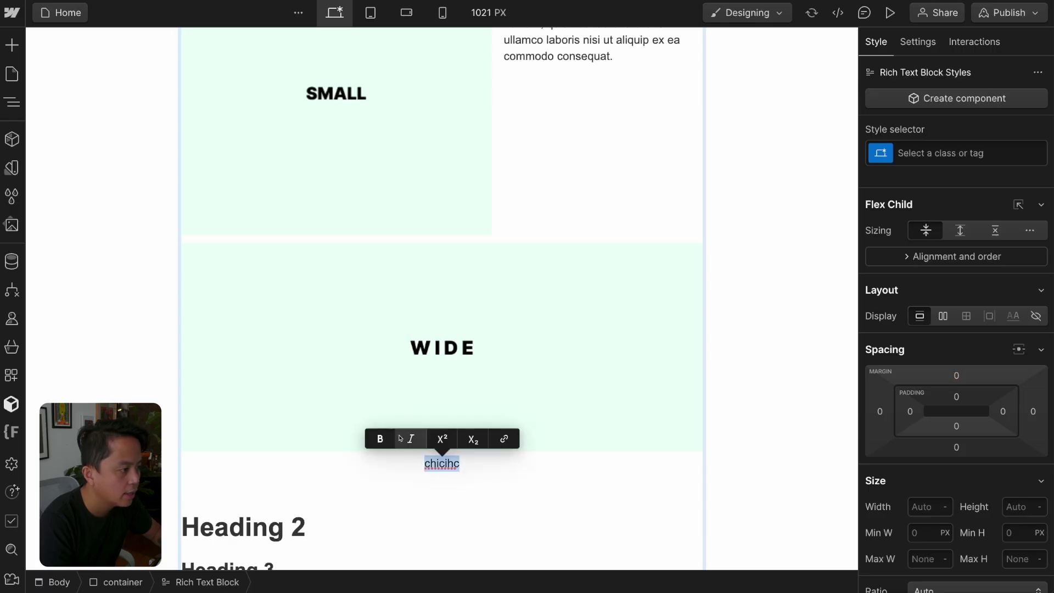
{"action": "left_click", "coordinate": [505, 439]}
{"action": "left_click", "coordinate": [500, 439]}
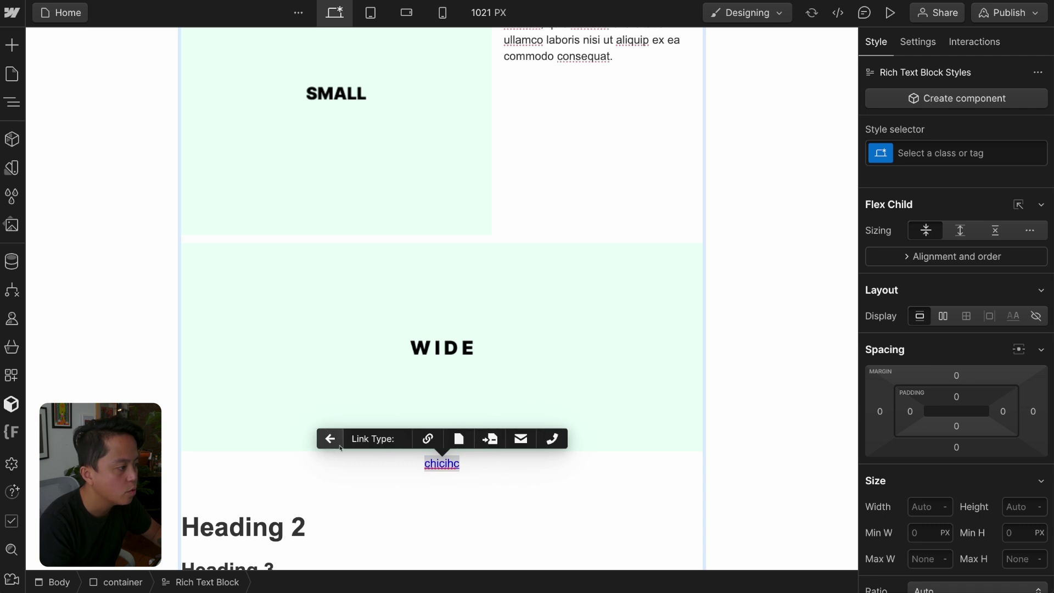
{"action": "left_click", "coordinate": [332, 439]}
{"action": "left_click", "coordinate": [332, 438]}
{"action": "left_click", "coordinate": [456, 437]}
{"action": "left_click", "coordinate": [406, 439]}
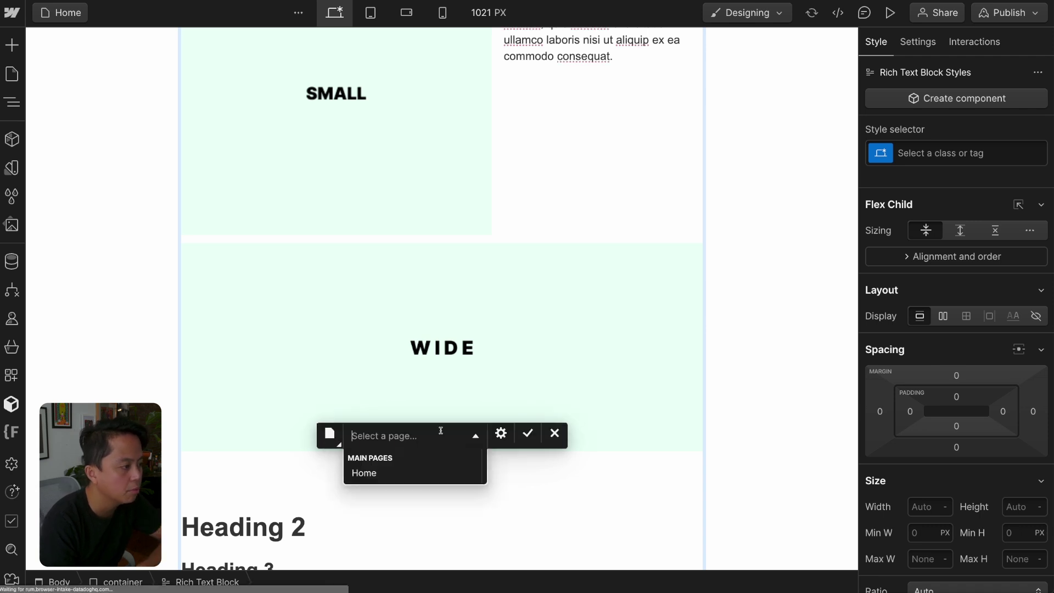
{"action": "left_click", "coordinate": [364, 473]}
{"action": "left_click", "coordinate": [527, 434]}
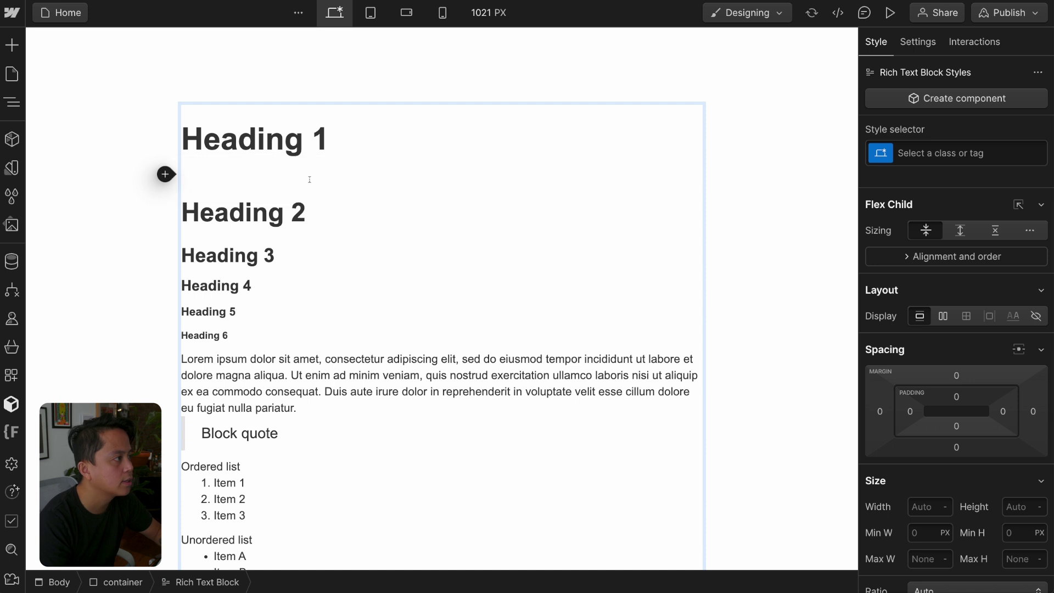
{"action": "left_click", "coordinate": [164, 174]}
{"action": "left_click", "coordinate": [258, 173]}
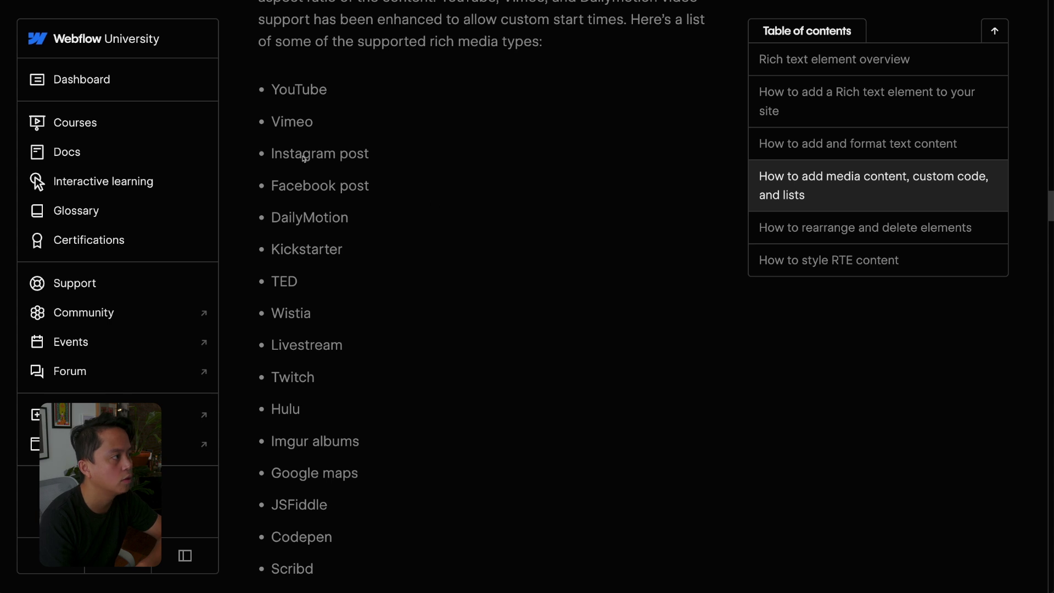
{"action": "scroll", "coordinate": [340, 357], "scroll_direction": "up", "scroll_amount": 1}
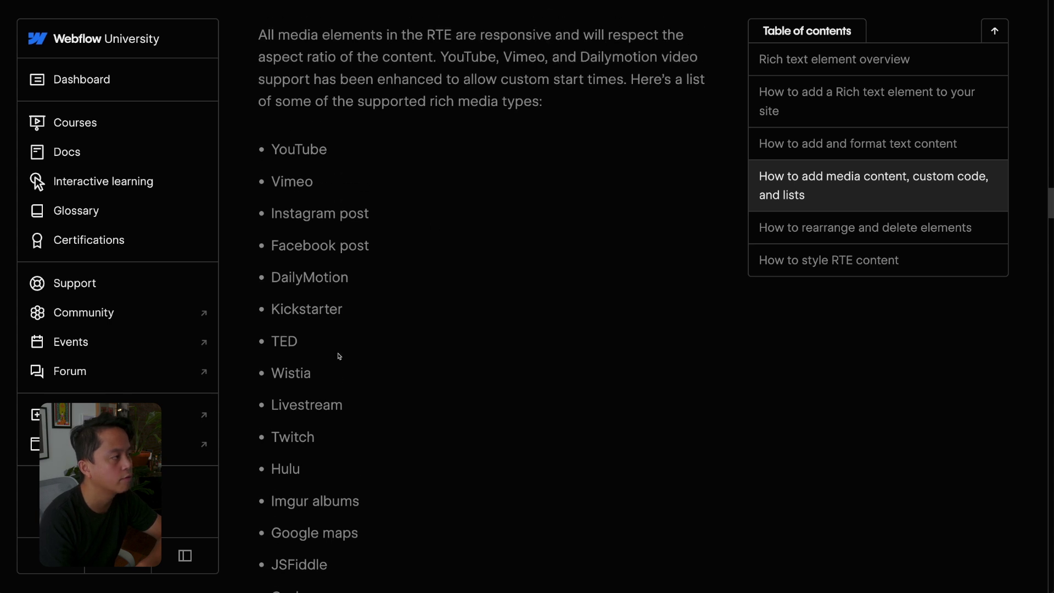
{"action": "scroll", "coordinate": [339, 356], "scroll_direction": "down", "scroll_amount": 2}
{"action": "scroll", "coordinate": [303, 482], "scroll_direction": "down", "scroll_amount": 4}
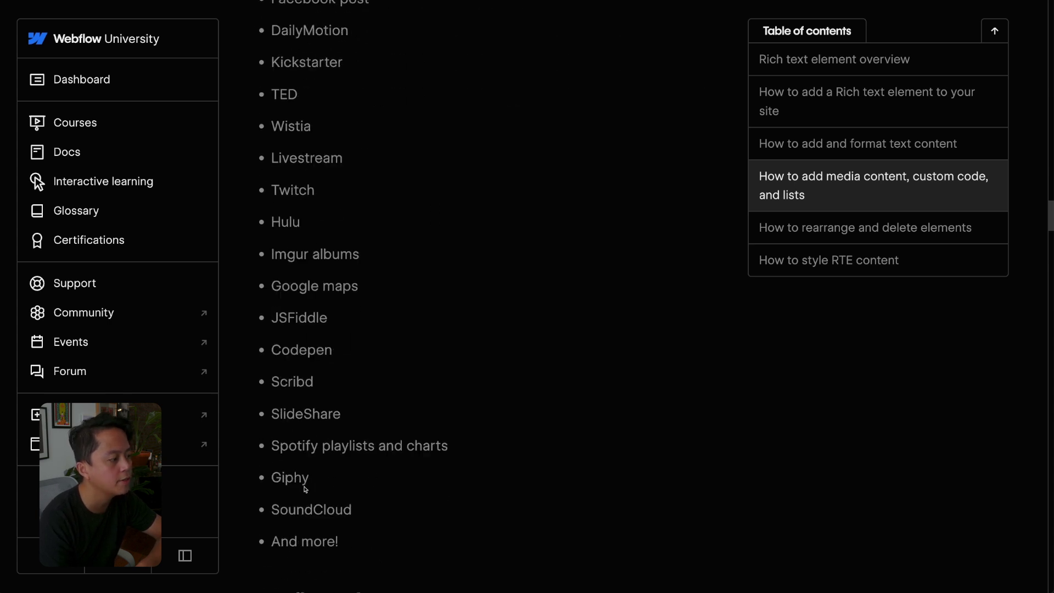
{"action": "scroll", "coordinate": [303, 481], "scroll_direction": "up", "scroll_amount": 3}
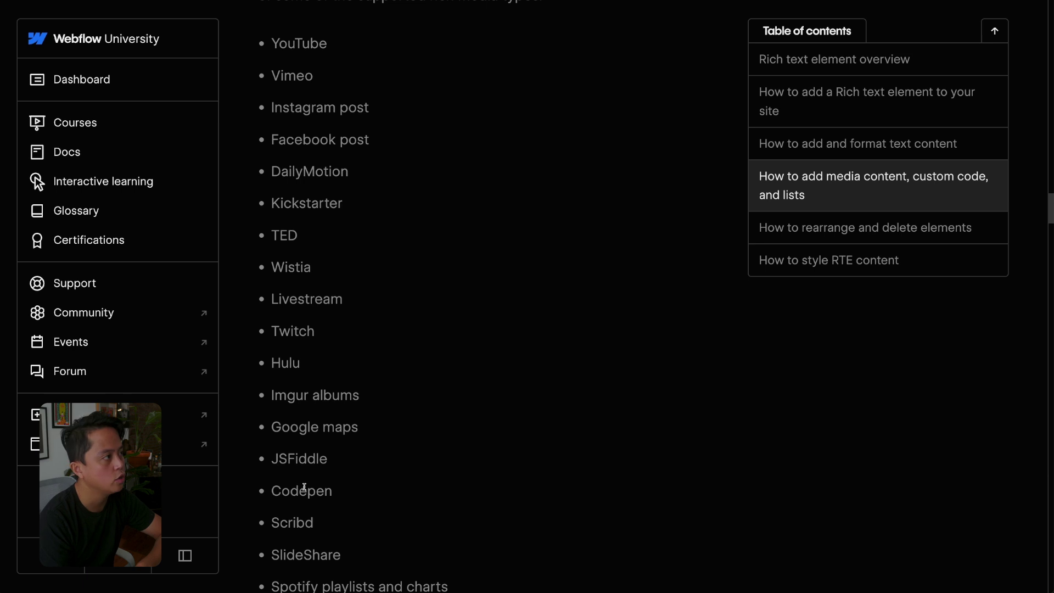
{"action": "scroll", "coordinate": [304, 486], "scroll_direction": "down", "scroll_amount": 1}
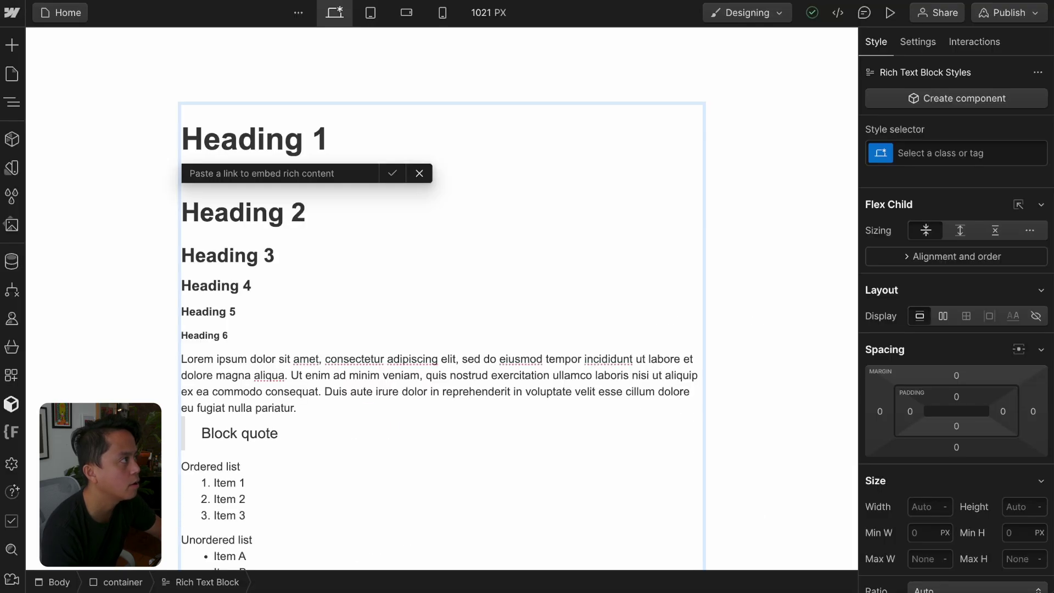
{"action": "type", "text": "https://soundcloud.com/octobersveryown/drake-idgaf-feat-yeat"}
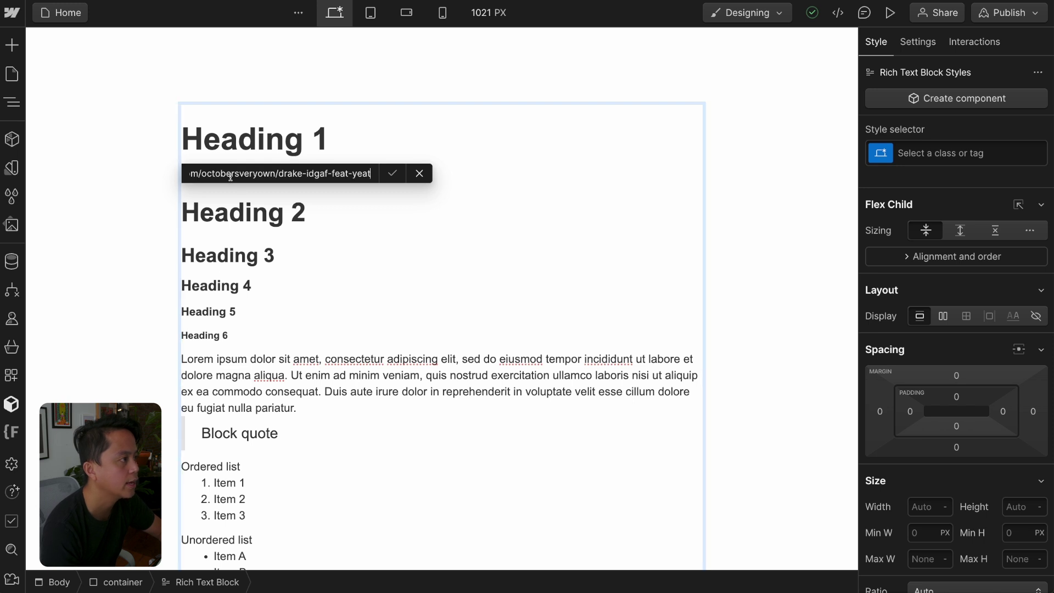
{"action": "left_click", "coordinate": [395, 176]}
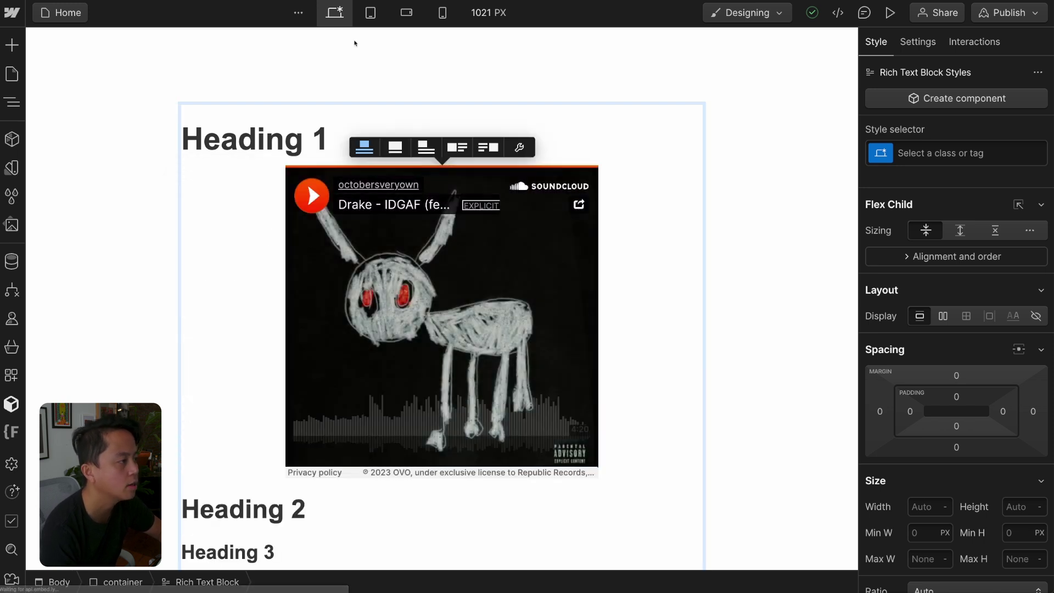
Select the SoundCloud embed and examine its place in the element hierarchy in the Navigator.
{"action": "scroll", "coordinate": [500, 296], "scroll_direction": "down", "scroll_amount": 1}
{"action": "left_click", "coordinate": [501, 296]}
{"action": "left_click", "coordinate": [11, 102]}
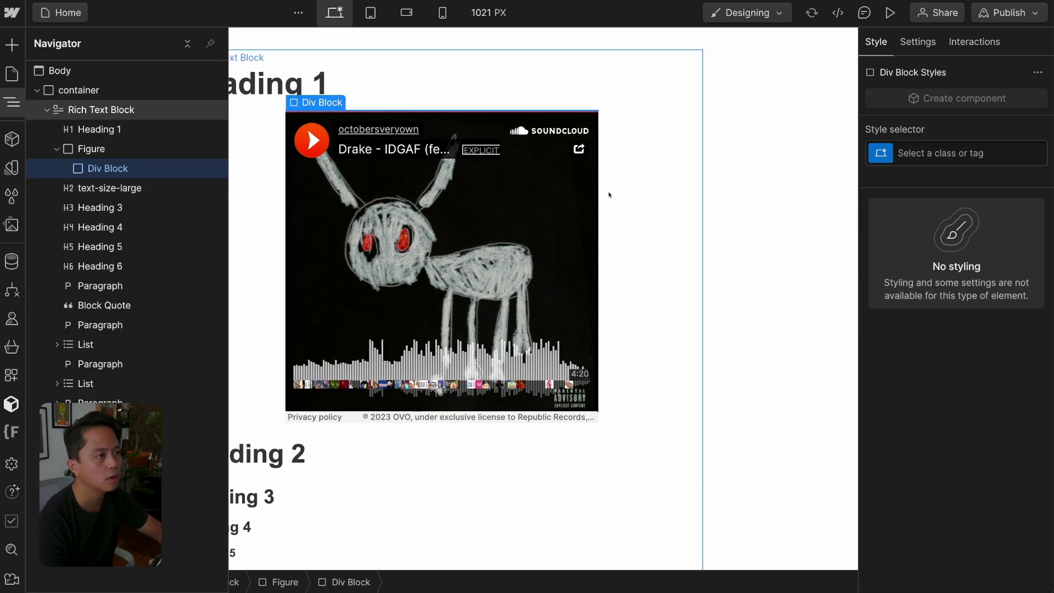
Try the full-width position on the SoundCloud embed and look through its basic and size settings.
{"action": "left_click", "coordinate": [355, 99]}
{"action": "left_click", "coordinate": [291, 92]}
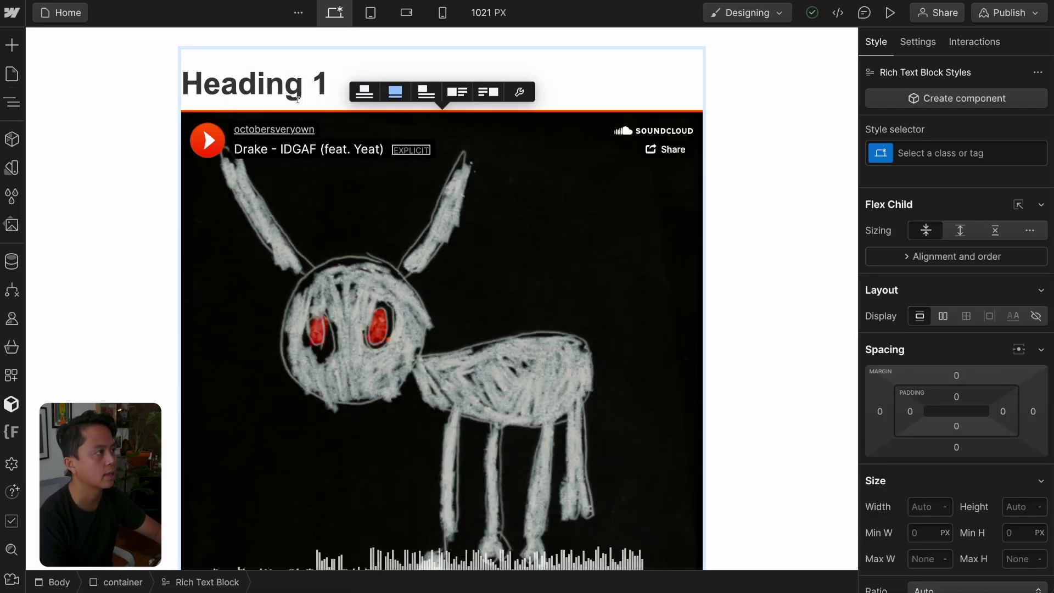
{"action": "left_click", "coordinate": [529, 98]}
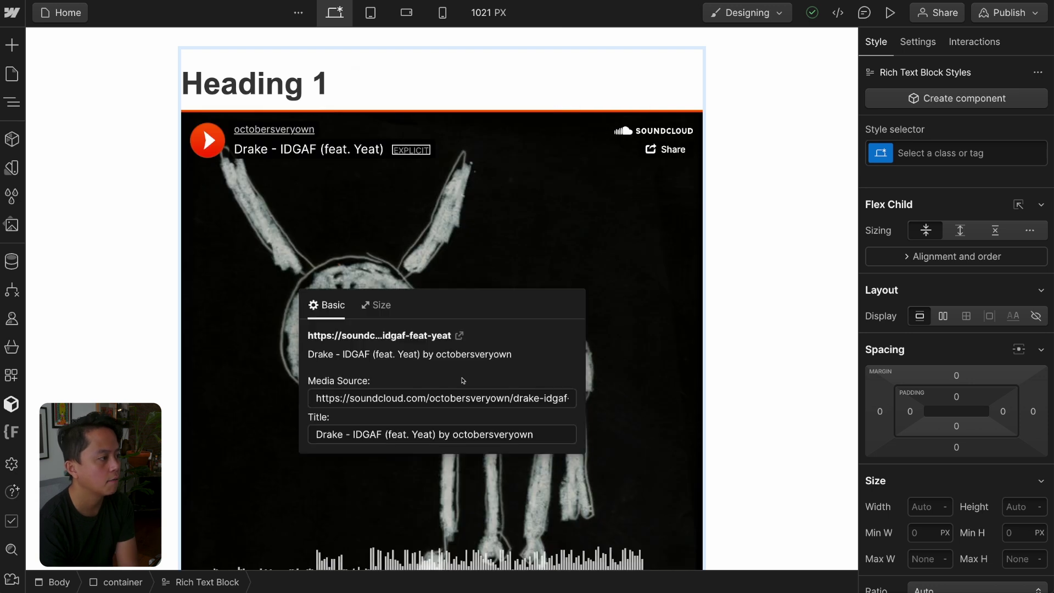
{"action": "left_click", "coordinate": [339, 143]}
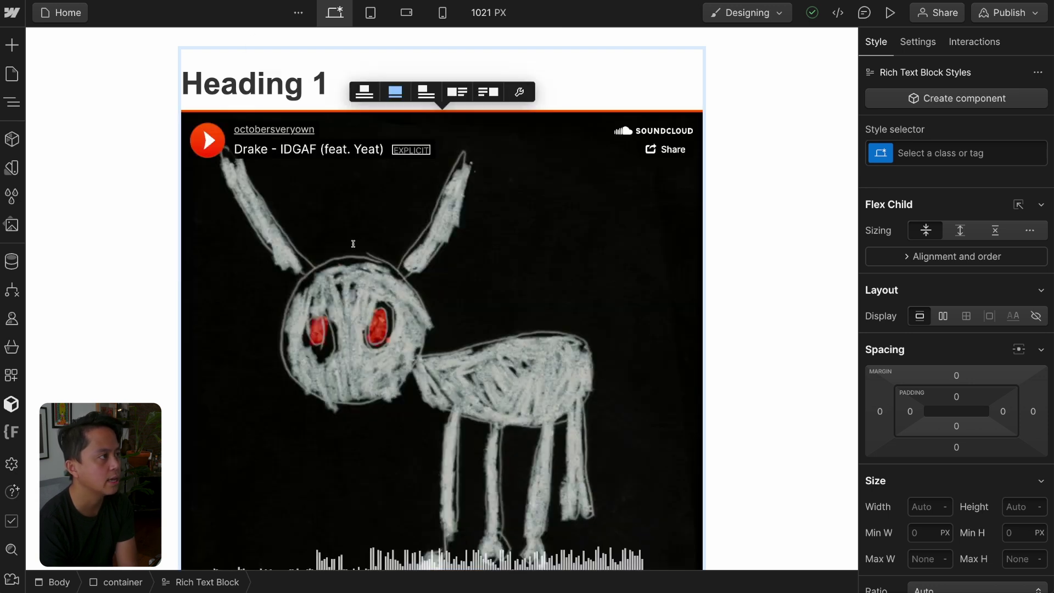
{"action": "left_click", "coordinate": [353, 244]}
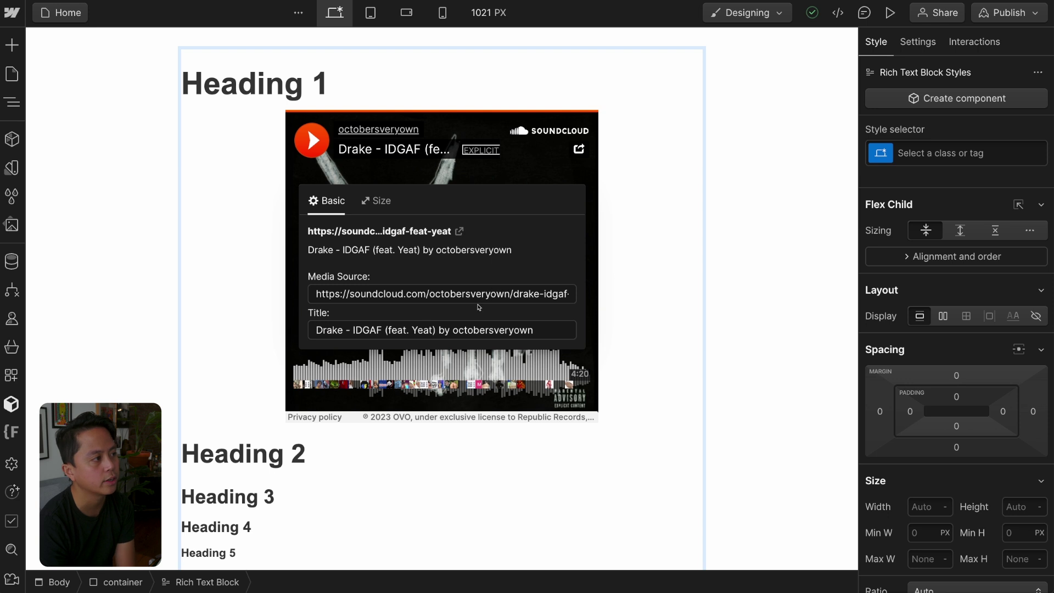
{"action": "left_click", "coordinate": [382, 198]}
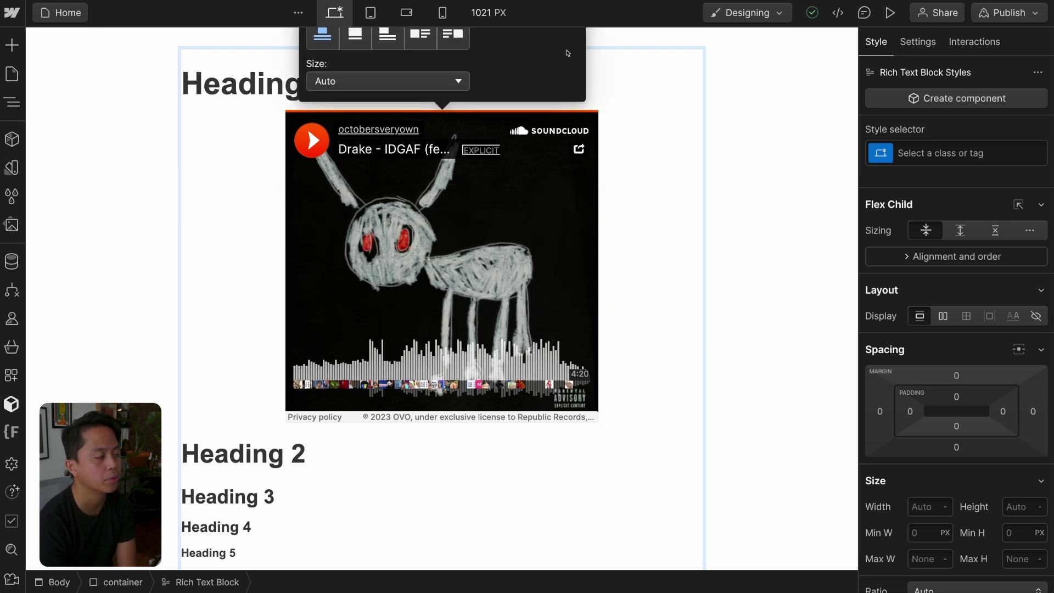
Delete the SoundCloud embed and leave an empty line below Heading 1.
{"action": "left_click", "coordinate": [621, 171]}
{"action": "key", "text": "Delete"}
{"action": "key", "text": "Return"}
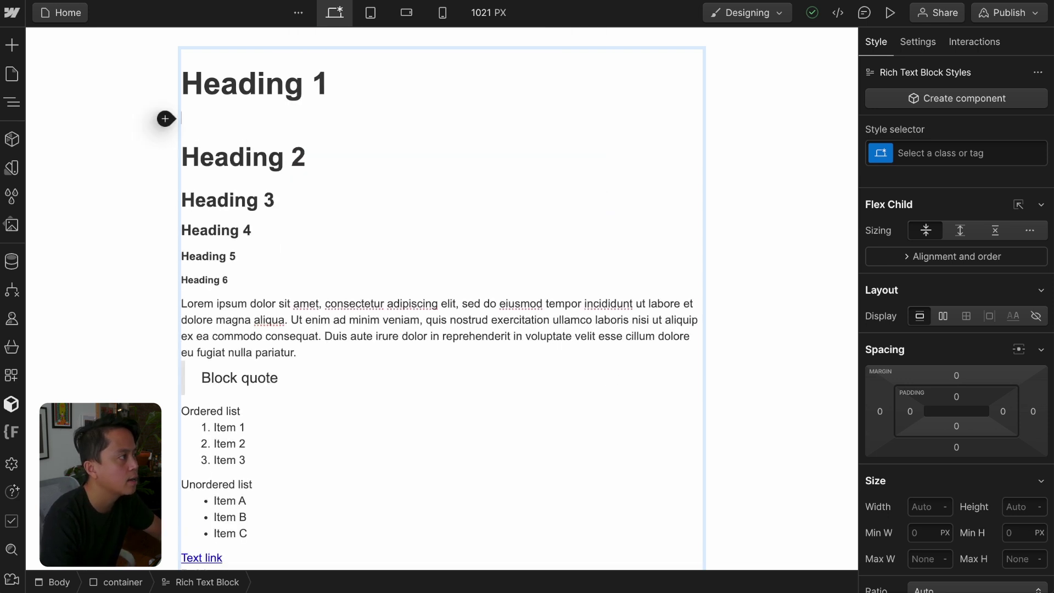
Create a bulleted list below Heading 1 with the items "jued uebded", "dedede" and "eded3".
{"action": "left_click", "coordinate": [165, 118]}
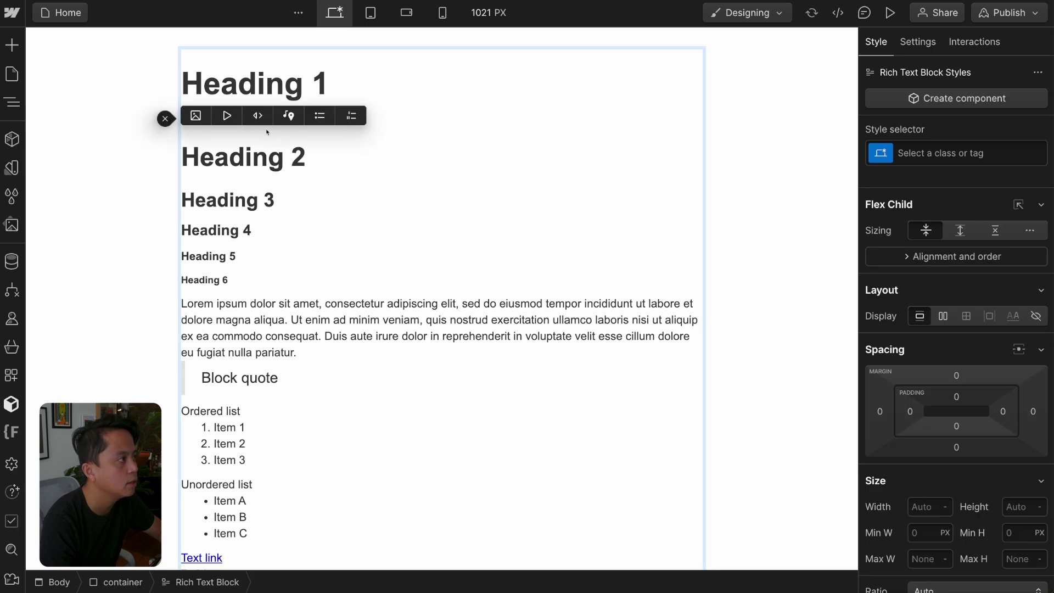
{"action": "key", "text": "Escape"}
{"action": "type", "text": "-  jued uebded"}
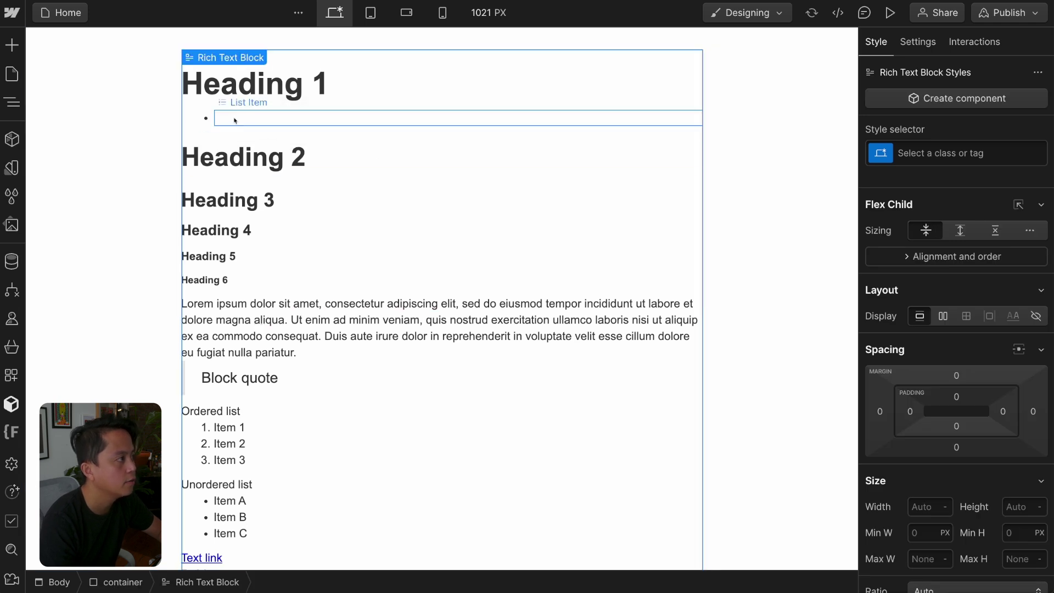
{"action": "key", "text": "Return"}
{"action": "type", "text": "dedede"}
{"action": "key", "text": "Return"}
{"action": "type", "text": "eded3"}
{"action": "key", "text": "Return"}
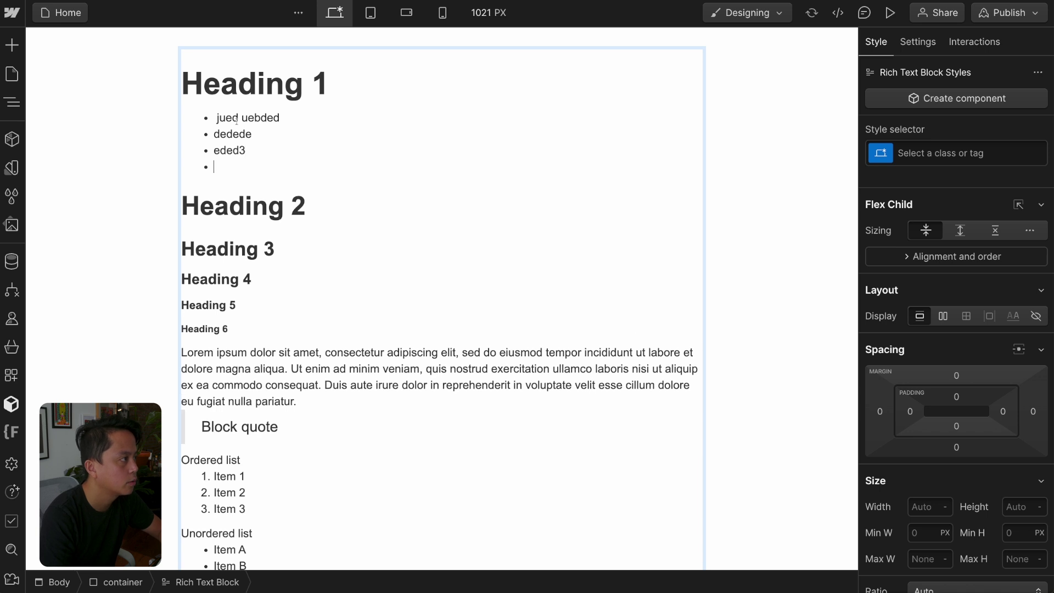
Examine the new list and its list items in the Navigator, and compare them with the List and List Item elements available to add.
{"action": "key", "text": "Escape"}
{"action": "key", "text": "z"}
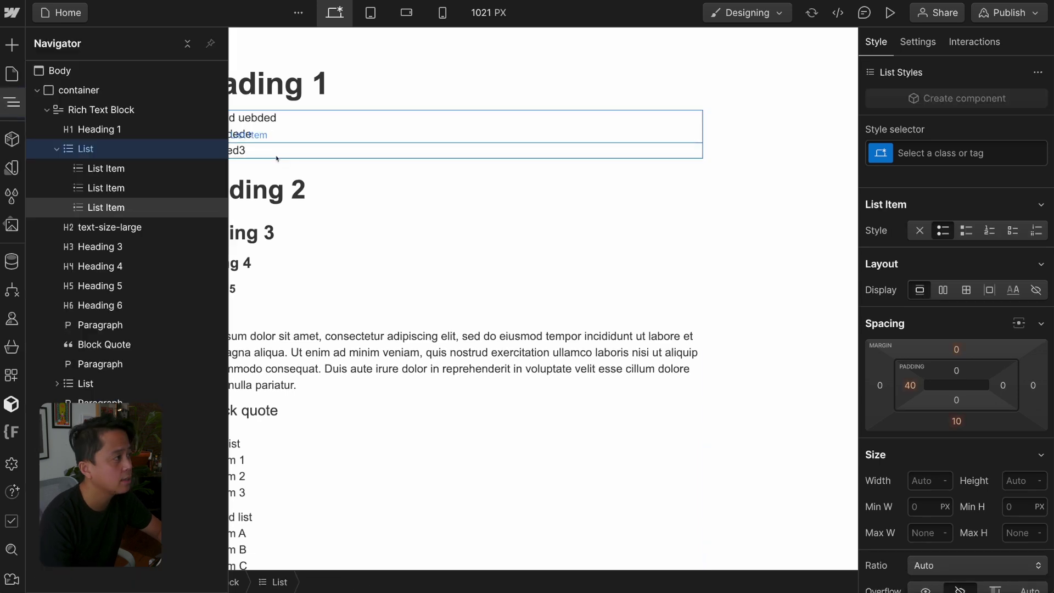
{"action": "left_click", "coordinate": [11, 45]}
{"action": "scroll", "coordinate": [93, 402], "scroll_direction": "down", "scroll_amount": 10}
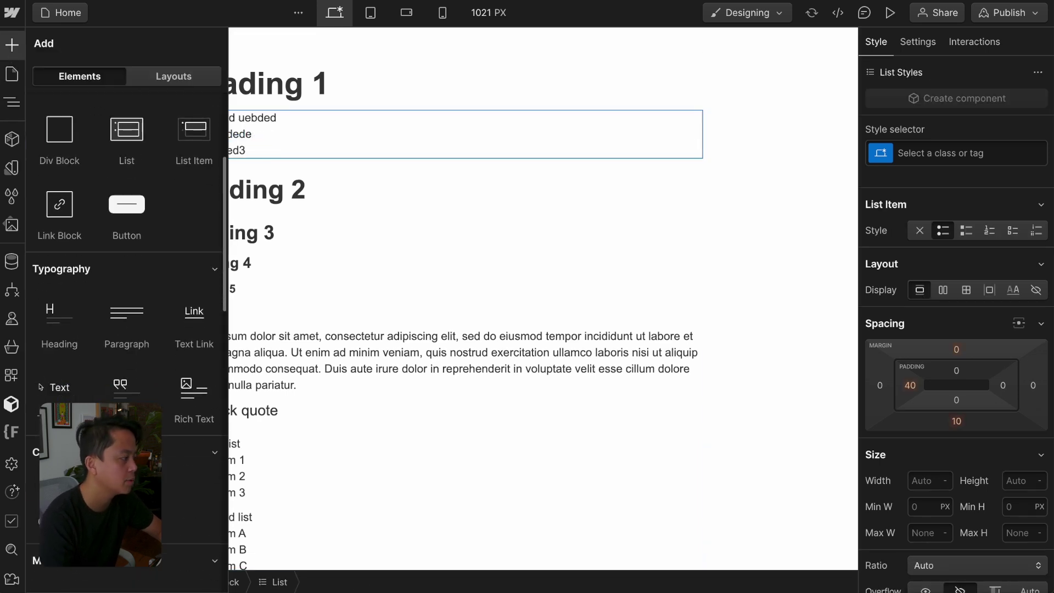
{"action": "left_click", "coordinate": [278, 212]}
{"action": "left_click", "coordinate": [248, 133]}
{"action": "key", "text": "Escape"}
{"action": "key", "text": "z"}
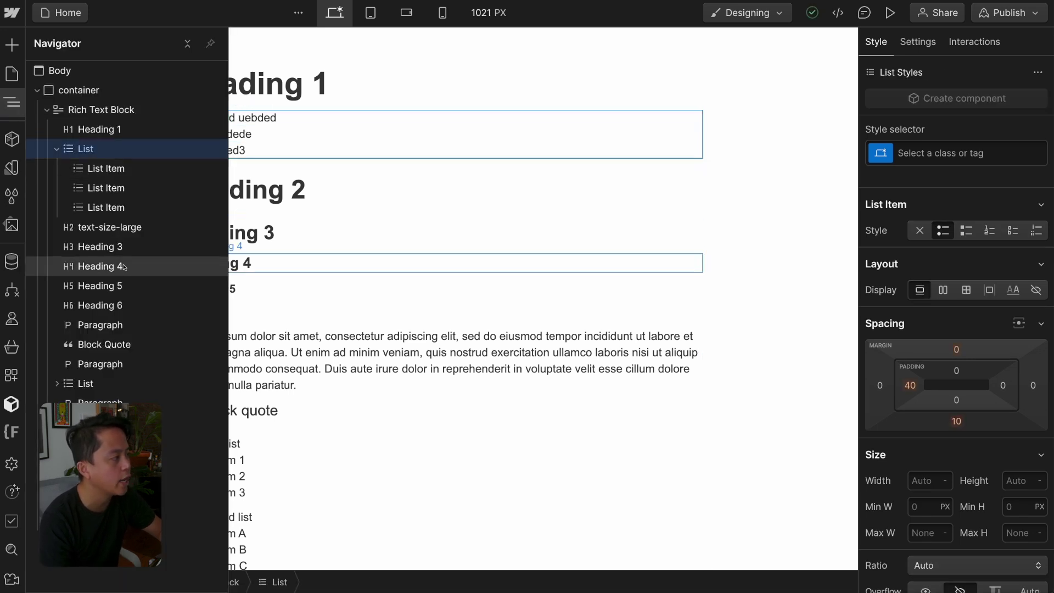
{"action": "left_click", "coordinate": [100, 305]}
{"action": "key", "text": "Escape"}
Select the number in Heading 3 and look at the text formatting options offered for it.
{"action": "double_click", "coordinate": [247, 233]}
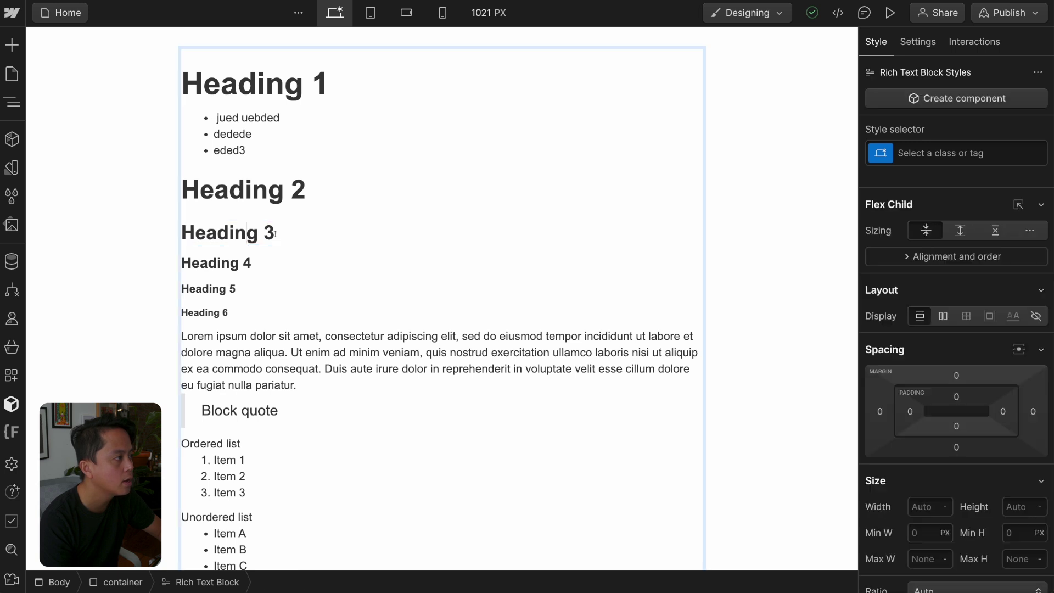
{"action": "double_click", "coordinate": [268, 232]}
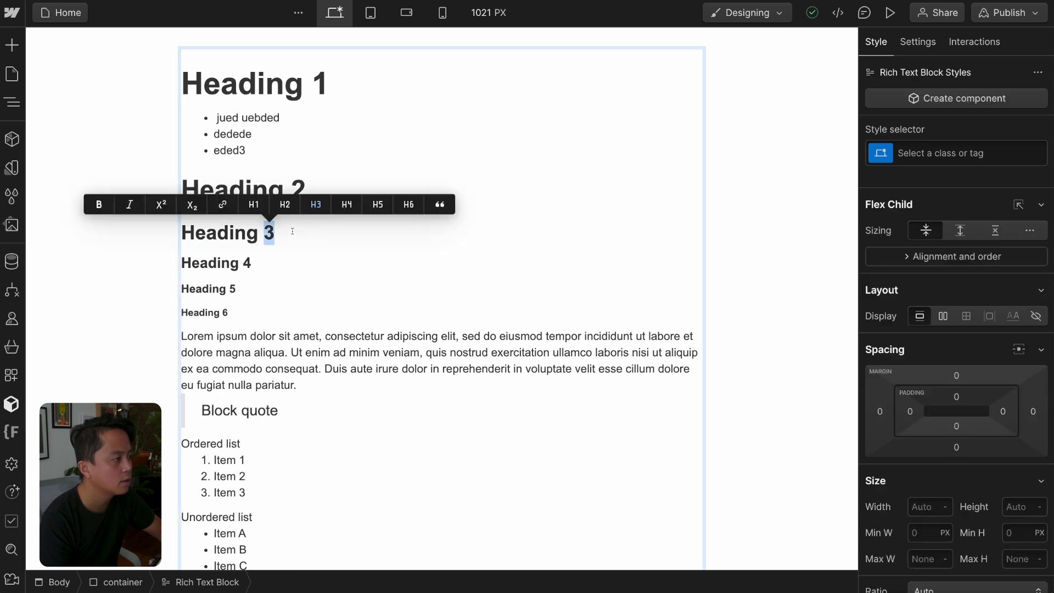
{"action": "left_click", "coordinate": [258, 204]}
{"action": "key", "text": "ctrl+z"}
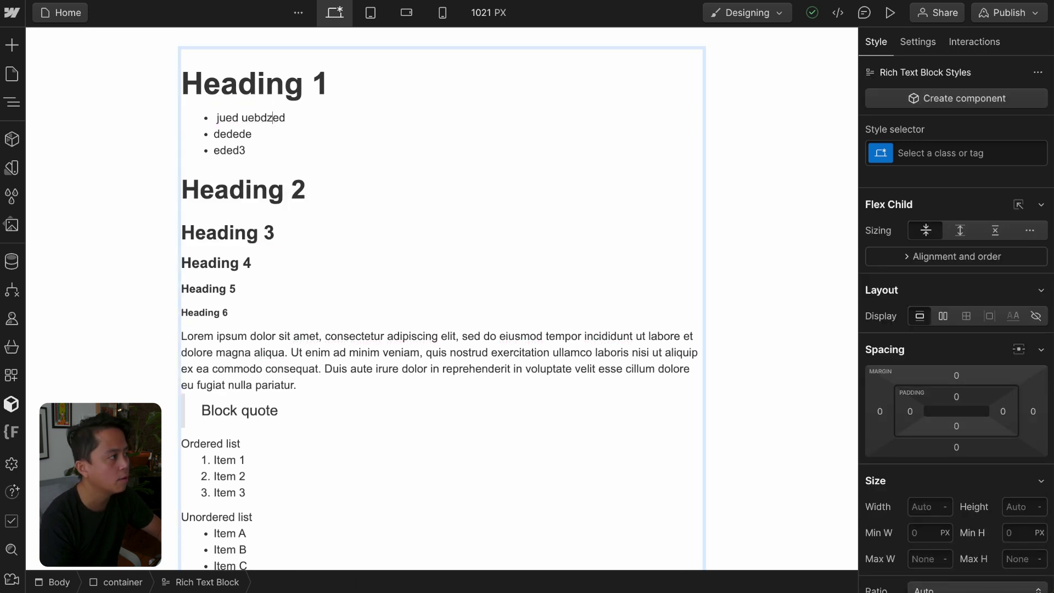
Convert the bulleted list below Heading 1 into a numbered list.
{"action": "left_click", "coordinate": [228, 136]}
{"action": "double_click", "coordinate": [227, 137]}
{"action": "double_click", "coordinate": [228, 137]}
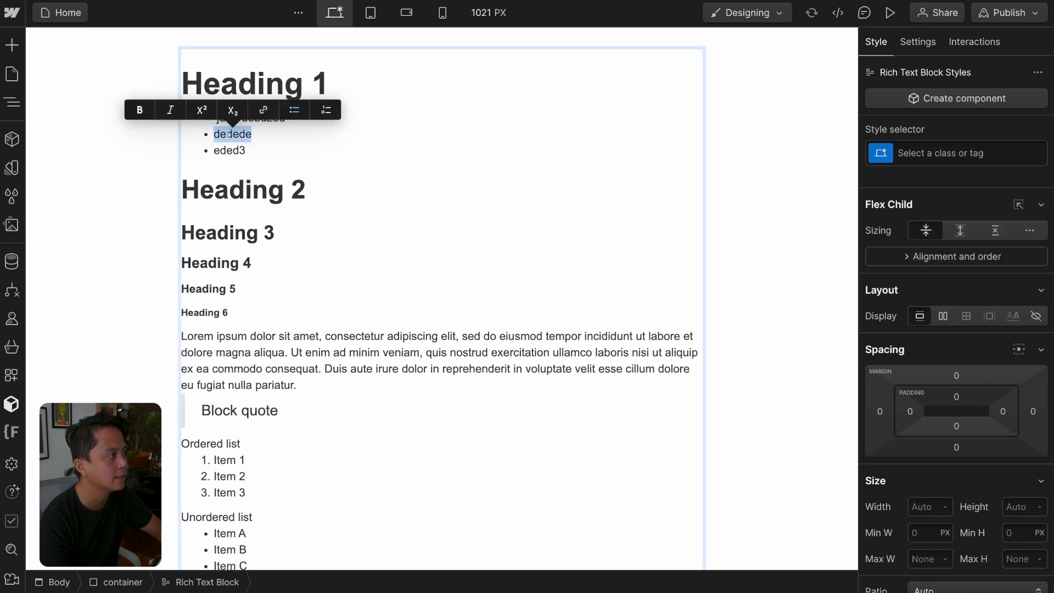
{"action": "left_click", "coordinate": [326, 109]}
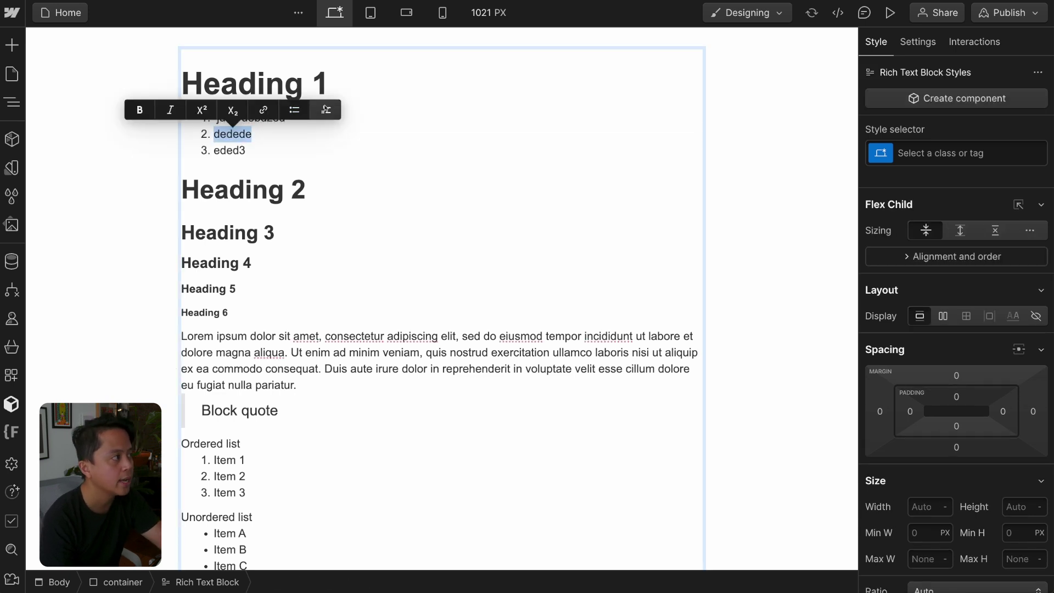
Add empty lines between the numbered list and Heading 2, and insert a new bulleted list directly below the numbered list.
{"action": "left_click", "coordinate": [182, 190]}
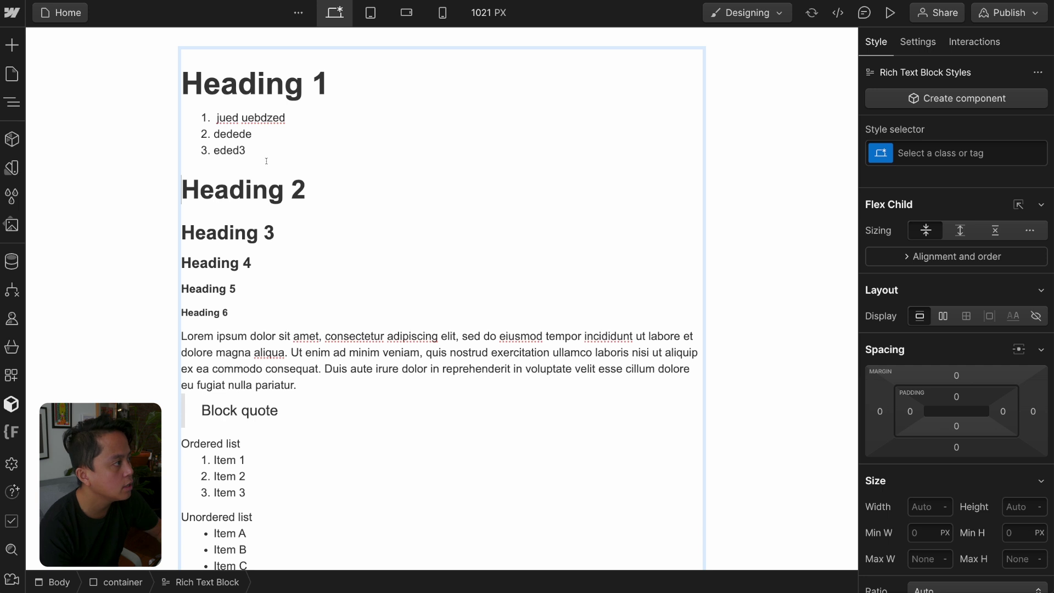
{"action": "key", "text": "Return"}
{"action": "key", "text": "Return"}
{"action": "key", "text": "Return"}
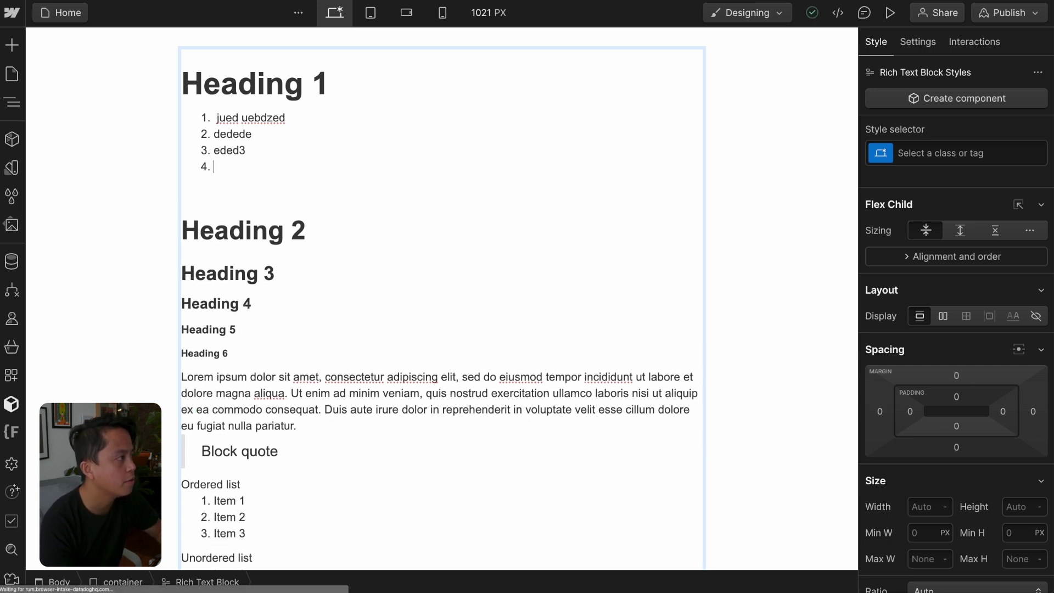
{"action": "left_click", "coordinate": [166, 175]}
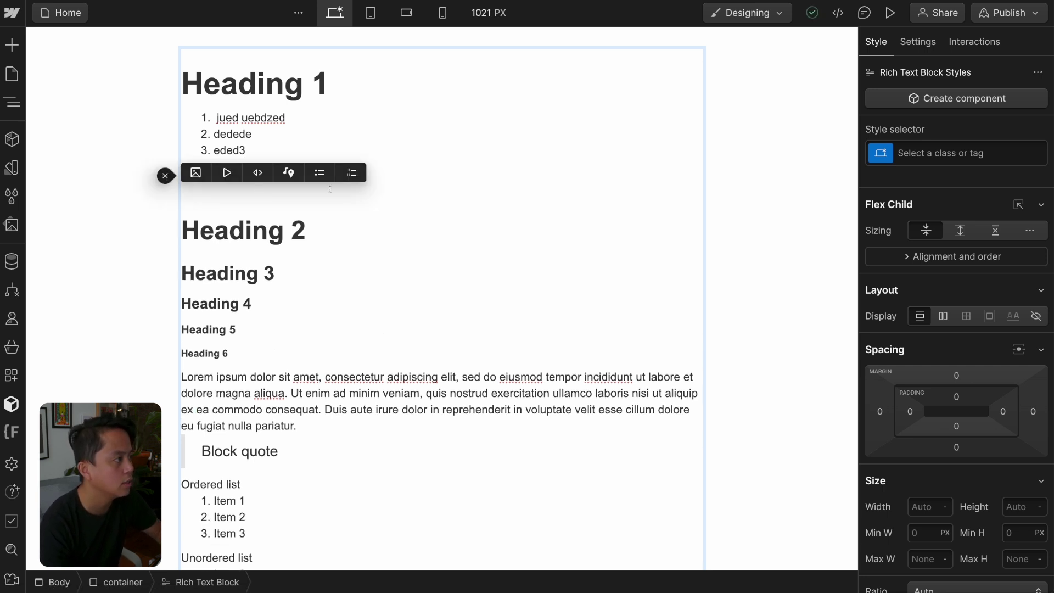
{"action": "left_click", "coordinate": [317, 172]}
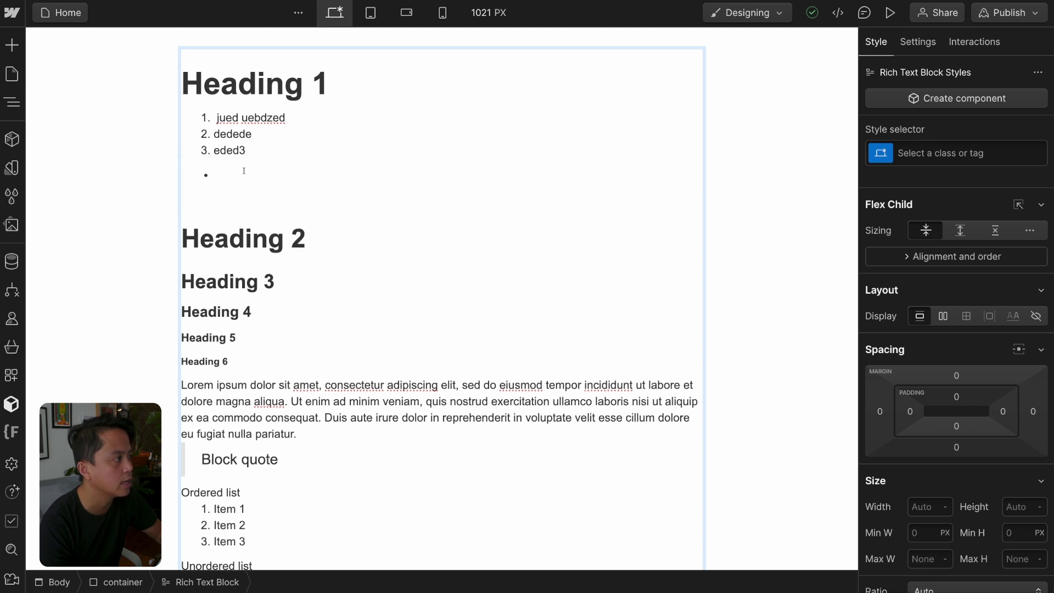